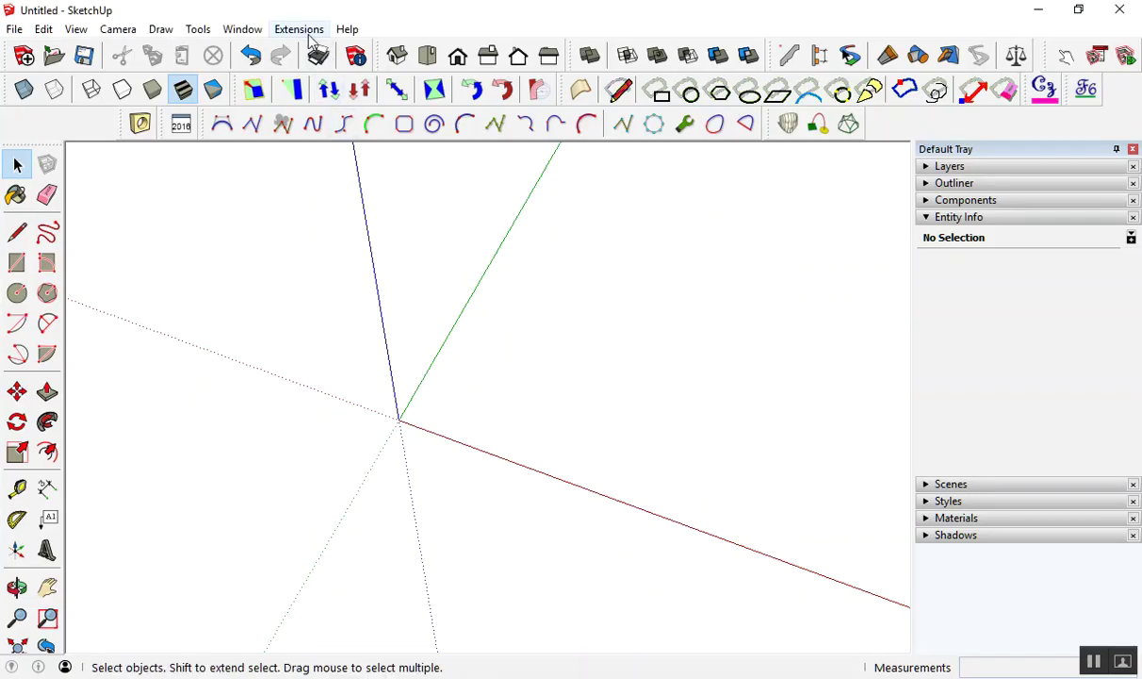
Open the preferences and start installing an extension from file, then cancel and close without changes.
left_click(242, 29)
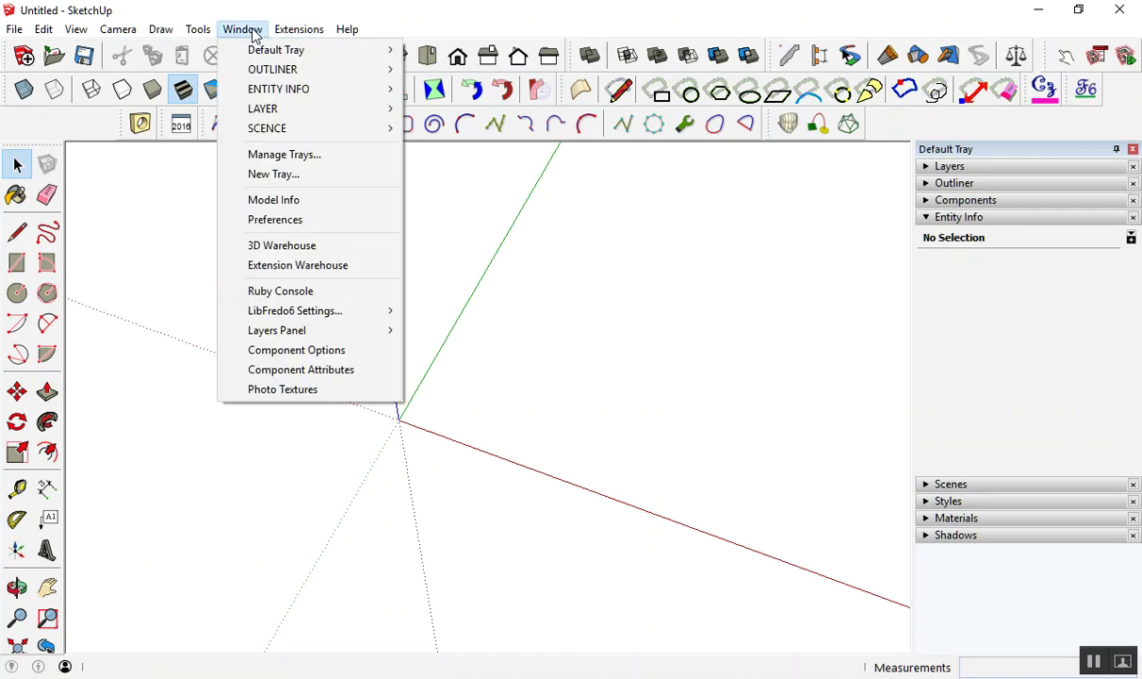
left_click(300, 219)
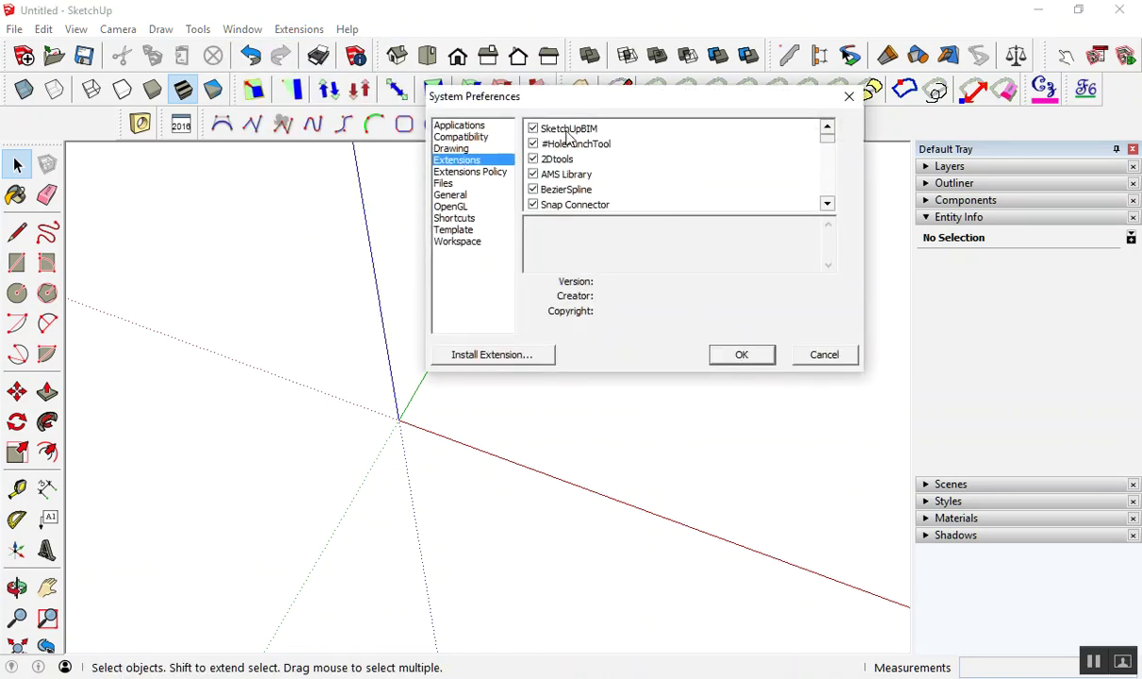
left_click(492, 355)
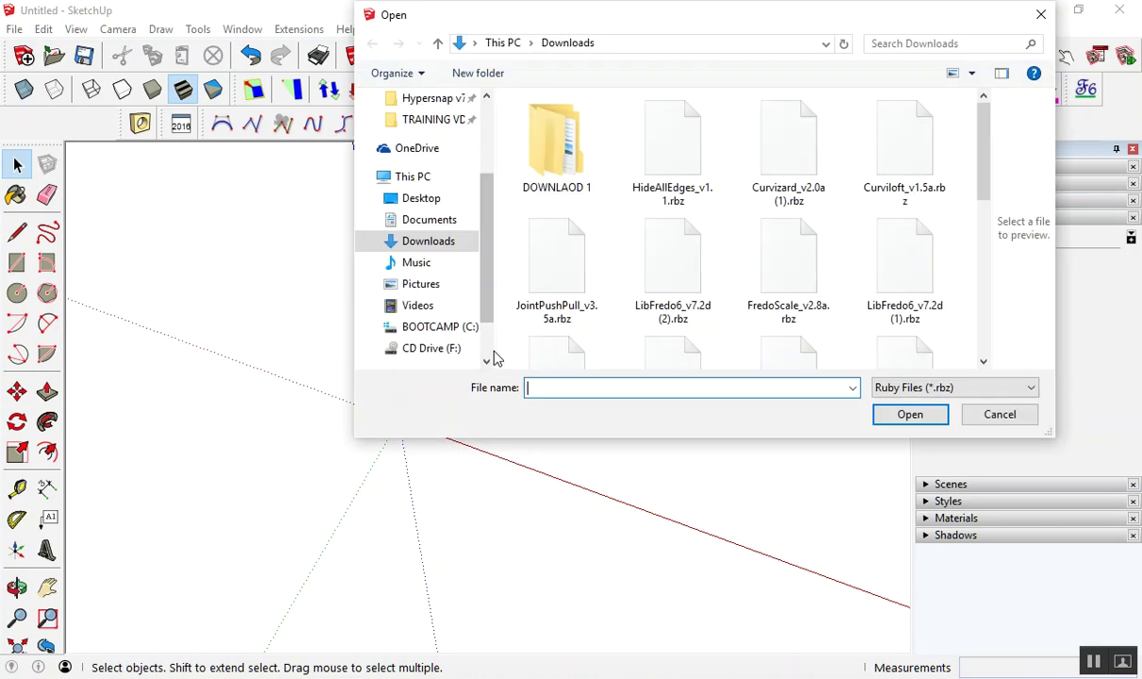
left_click(968, 416)
left_click(754, 362)
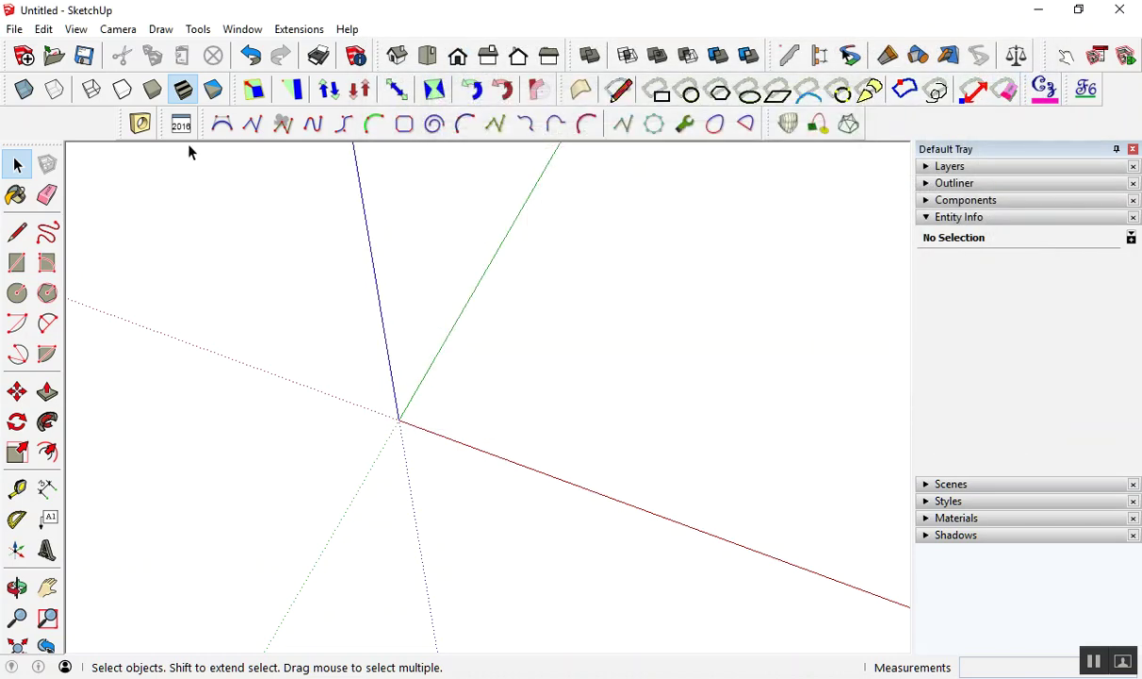
Draw a classic Bezier curve from near the origin to the right, bent up and down by control points.
mouse_move(200, 135)
left_mouse_down()
mouse_move(227, 214)
mouse_move(405, 148)
mouse_move(462, 148)
mouse_move(473, 125)
mouse_move(208, 125)
left_mouse_up()
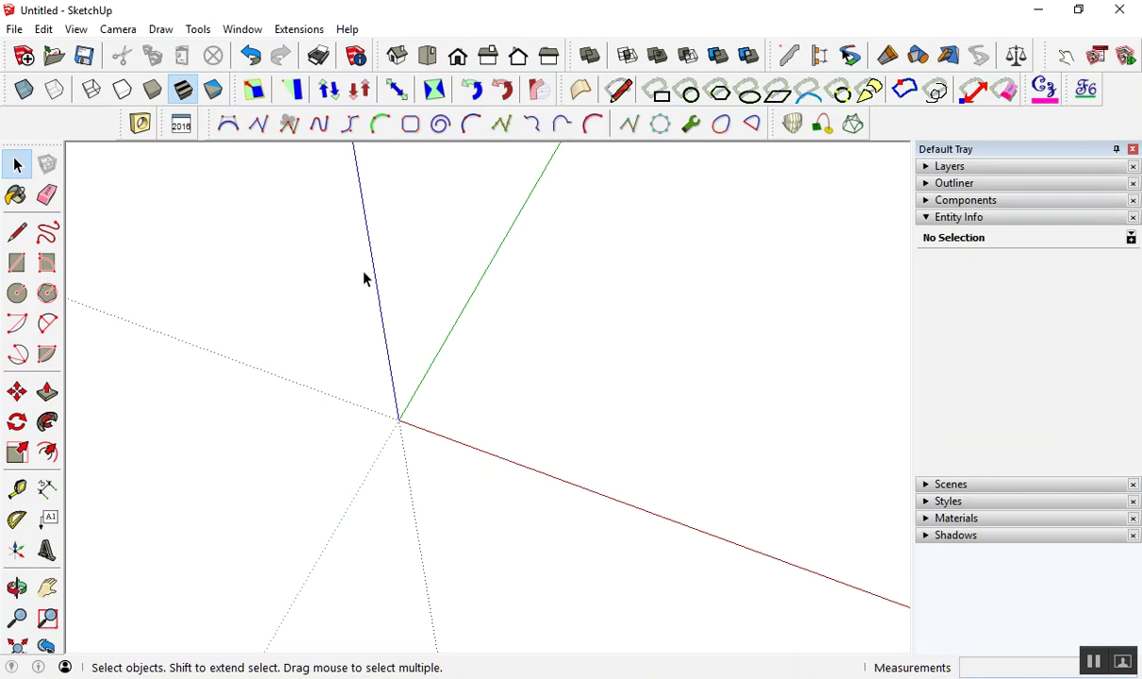
left_click(226, 126)
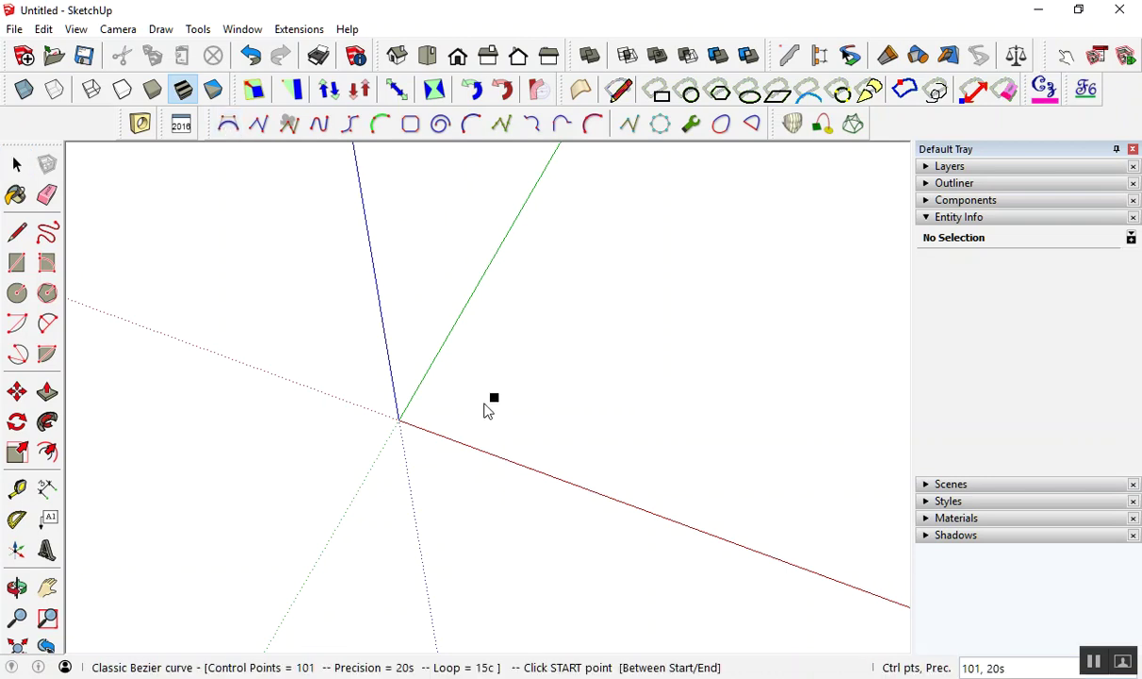
left_click(423, 412)
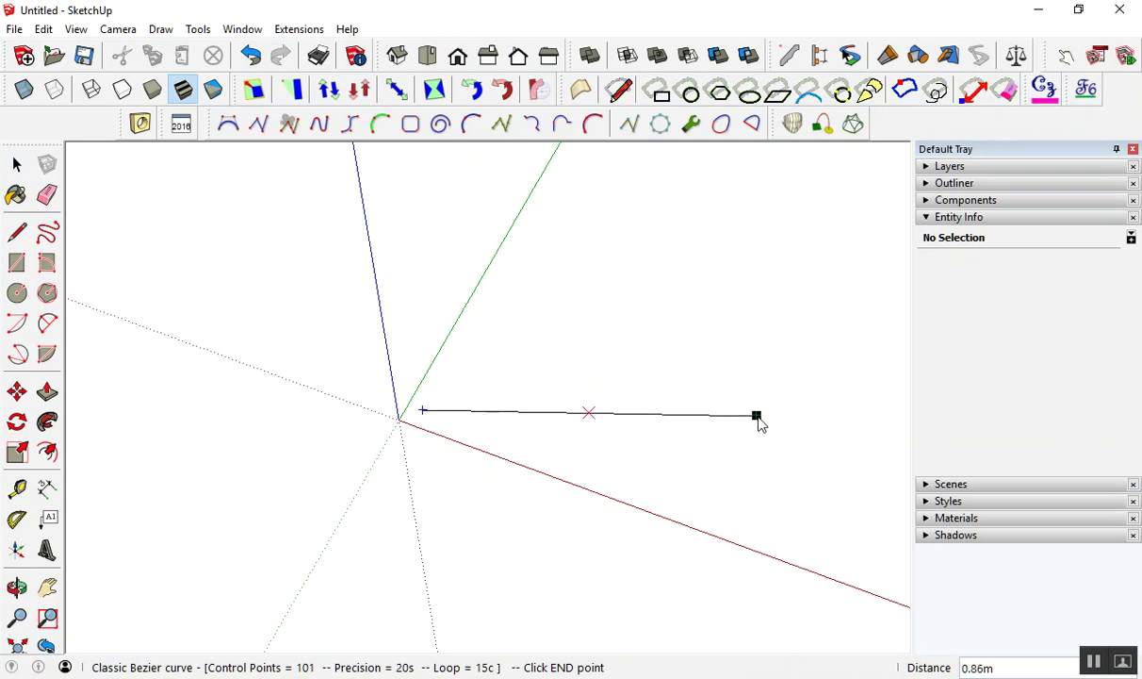
left_click(757, 416)
left_click(468, 334)
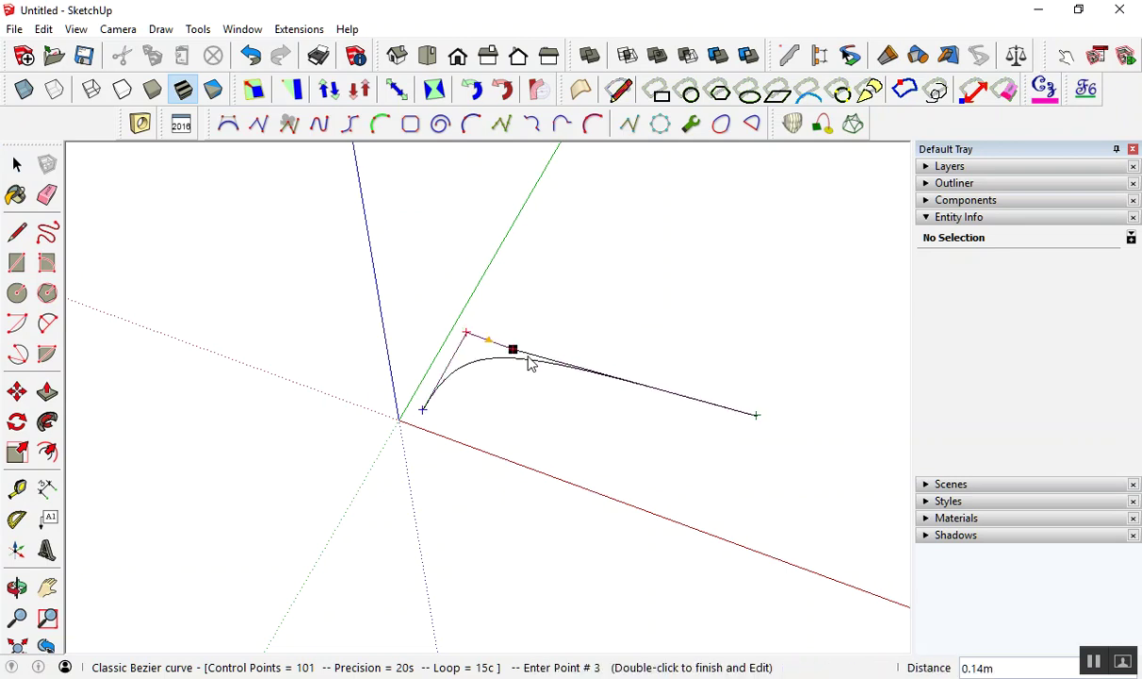
left_click(597, 528)
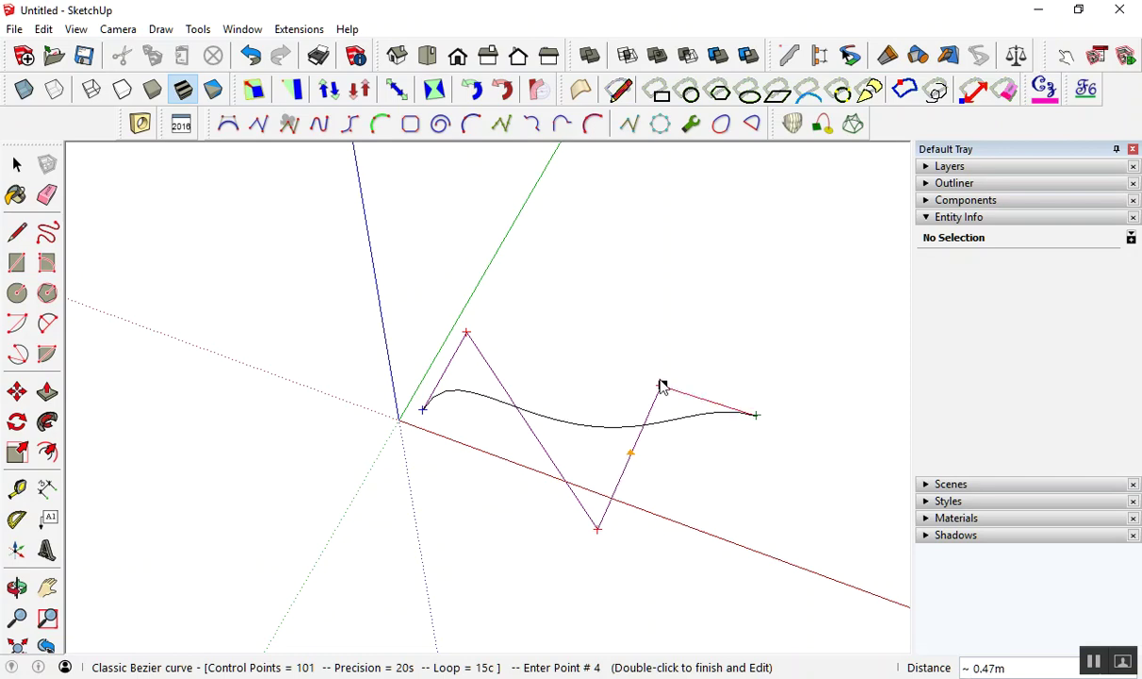
double_click(599, 276)
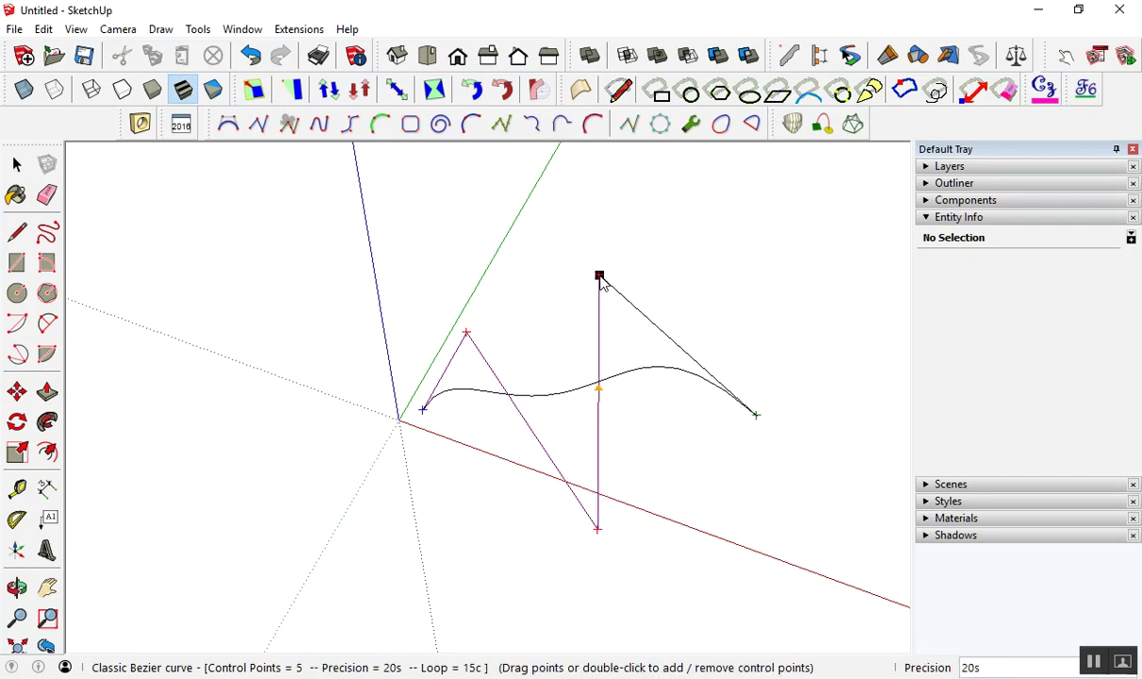
Draw a second, longer Bezier curve from the green axis, arching up with a dipping middle.
middle_click_drag(635, 343, 695, 298)
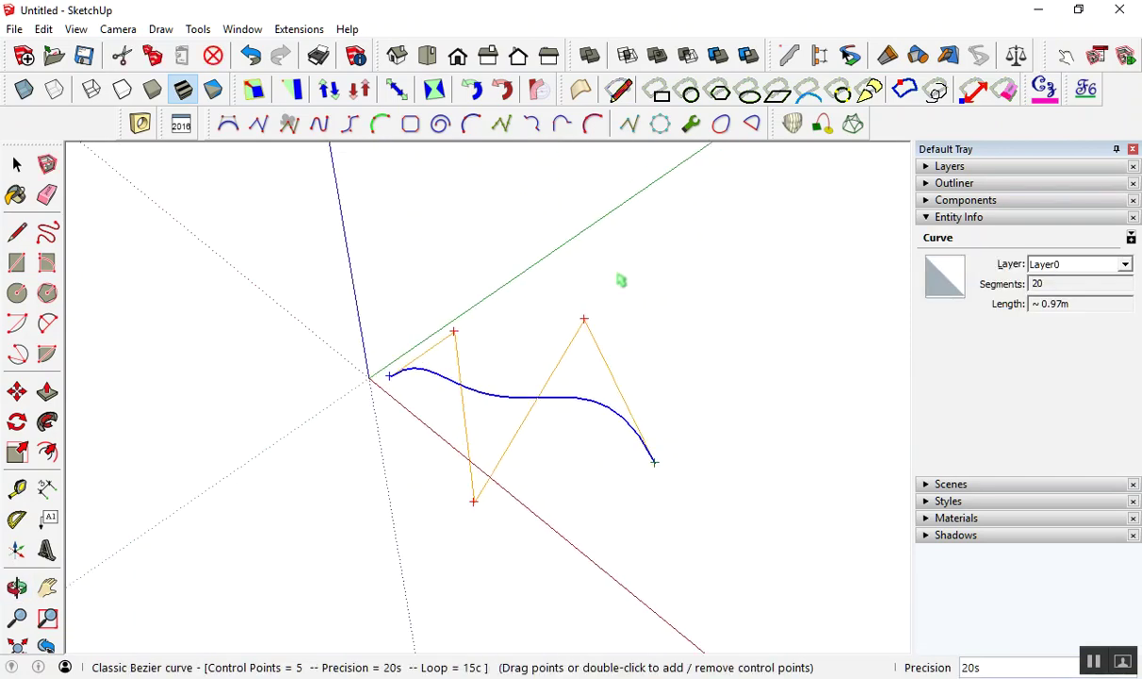
left_click(227, 126)
left_click(444, 316)
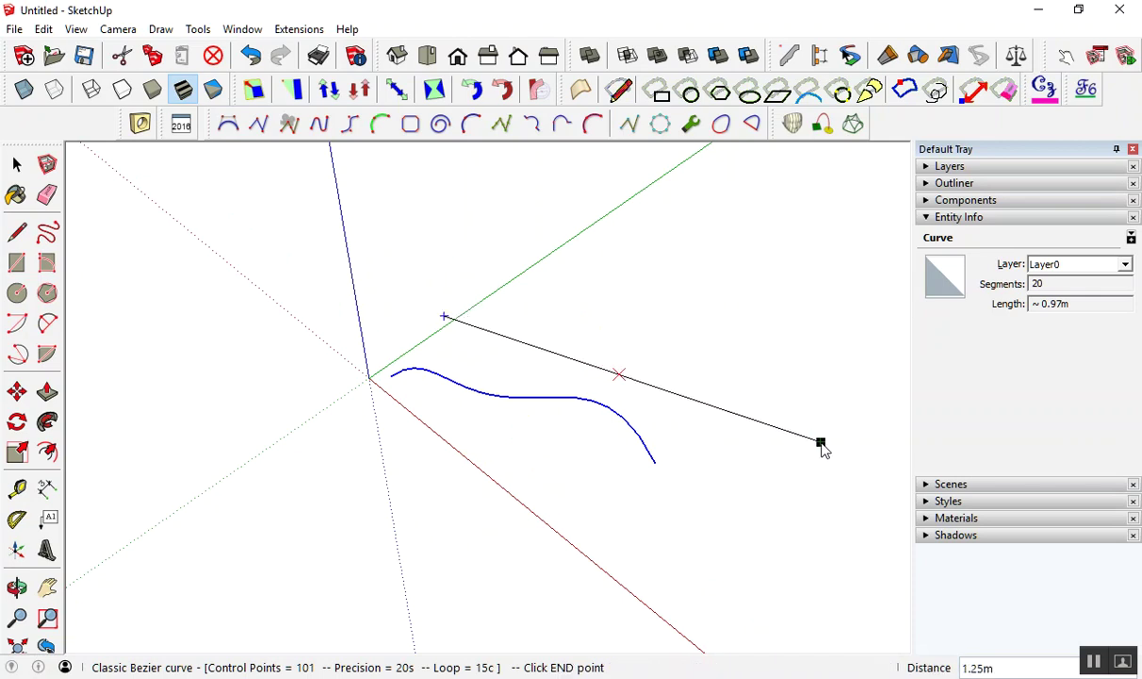
left_click(821, 442)
left_click(648, 215)
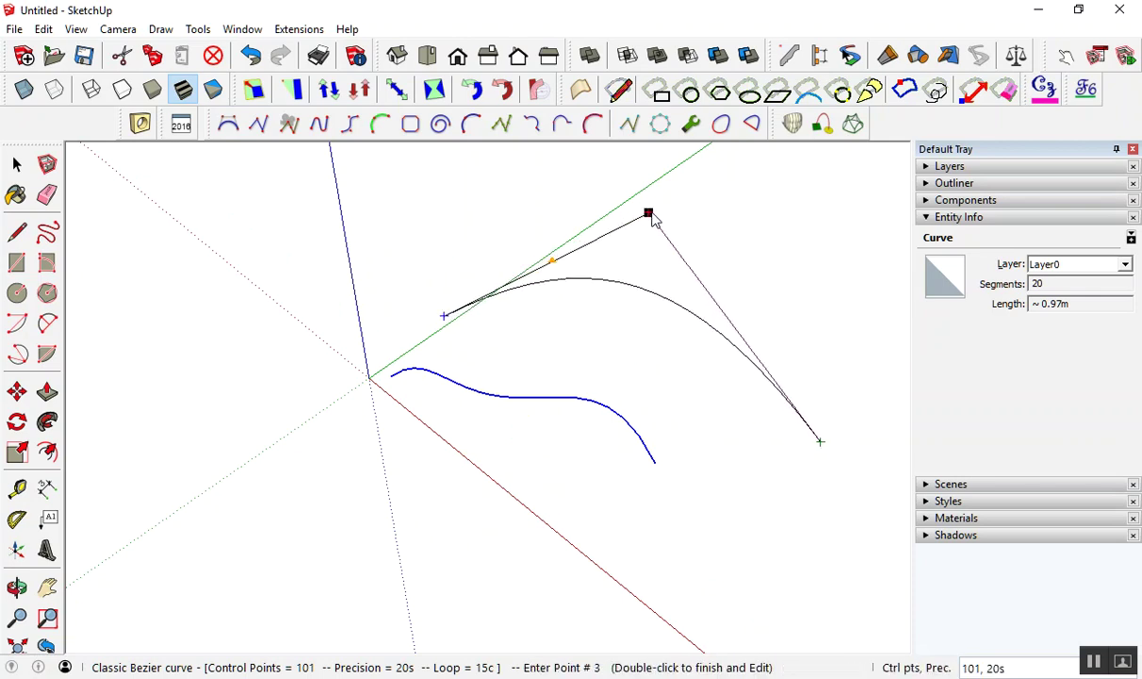
left_click(565, 366)
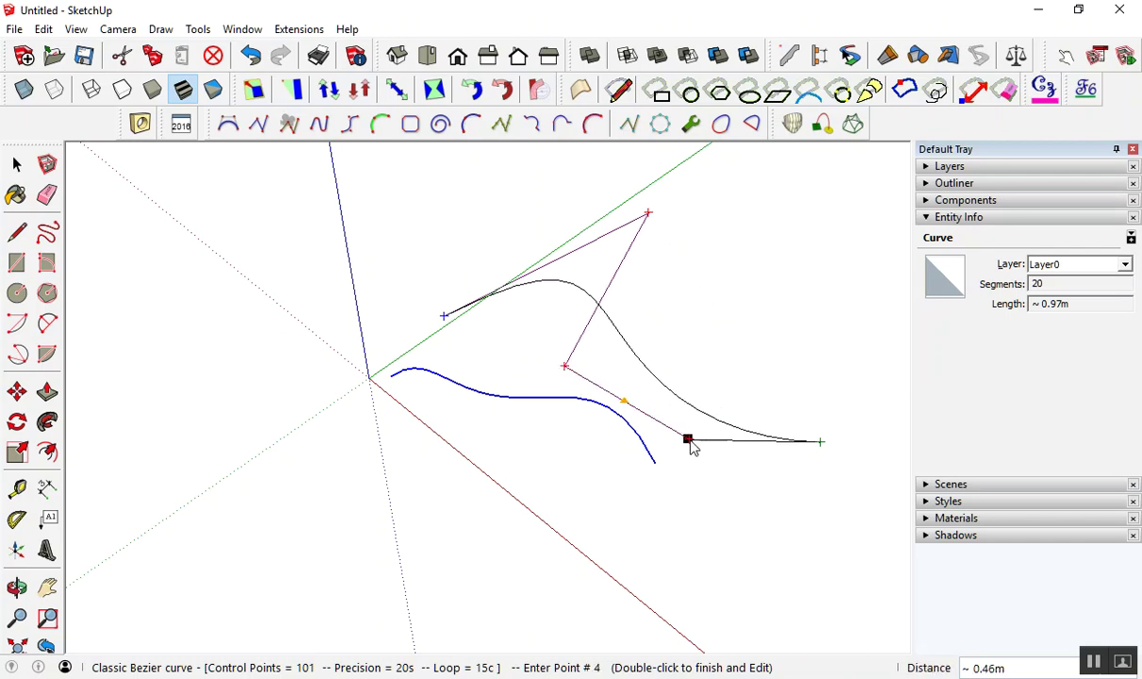
double_click(689, 440)
mouse_move(688, 443)
middle_mouse_down()
mouse_move(395, 319)
mouse_move(665, 229)
mouse_move(571, 358)
mouse_move(372, 288)
middle_mouse_up()
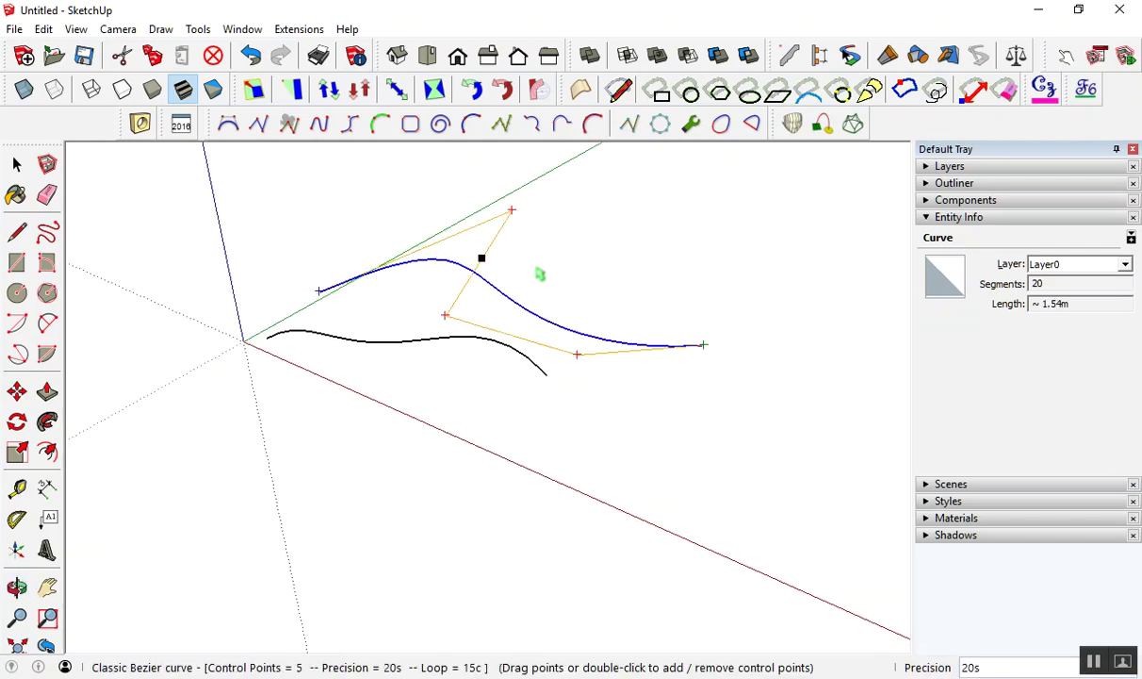
key("space")
mouse_move(535, 270)
middle_mouse_down()
mouse_move(651, 309)
mouse_move(469, 355)
mouse_move(500, 325)
middle_mouse_up()
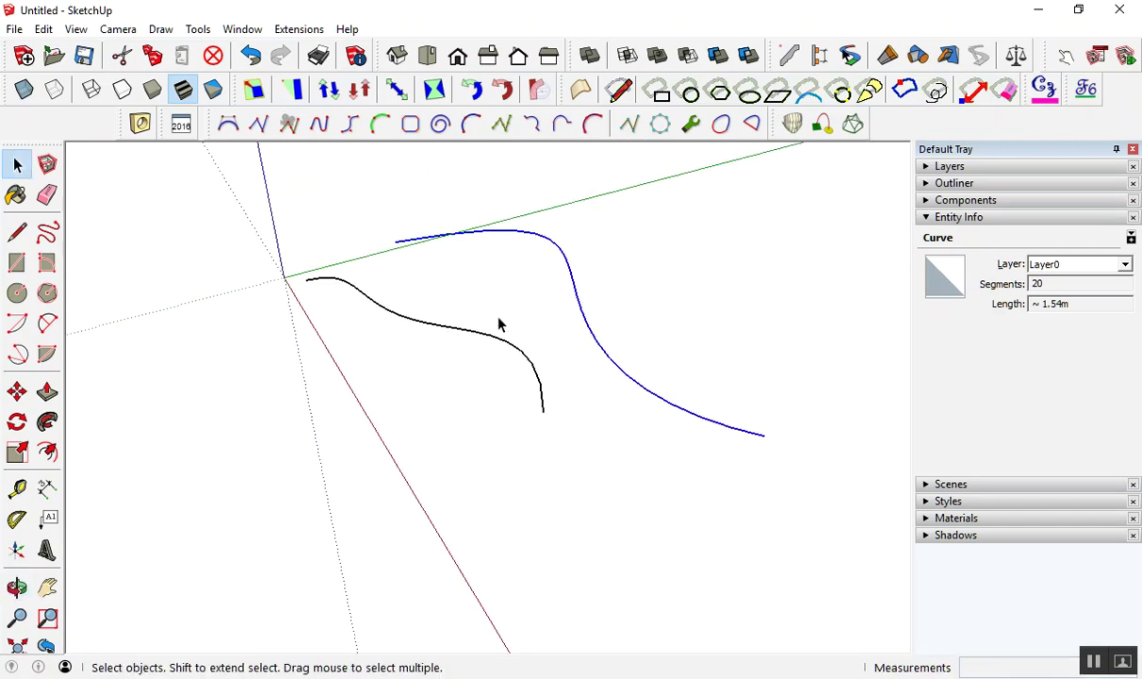
Edit the longer curve with BZ - Edit Classic Bezier, raising a control point to smooth its hump.
right_click(568, 266)
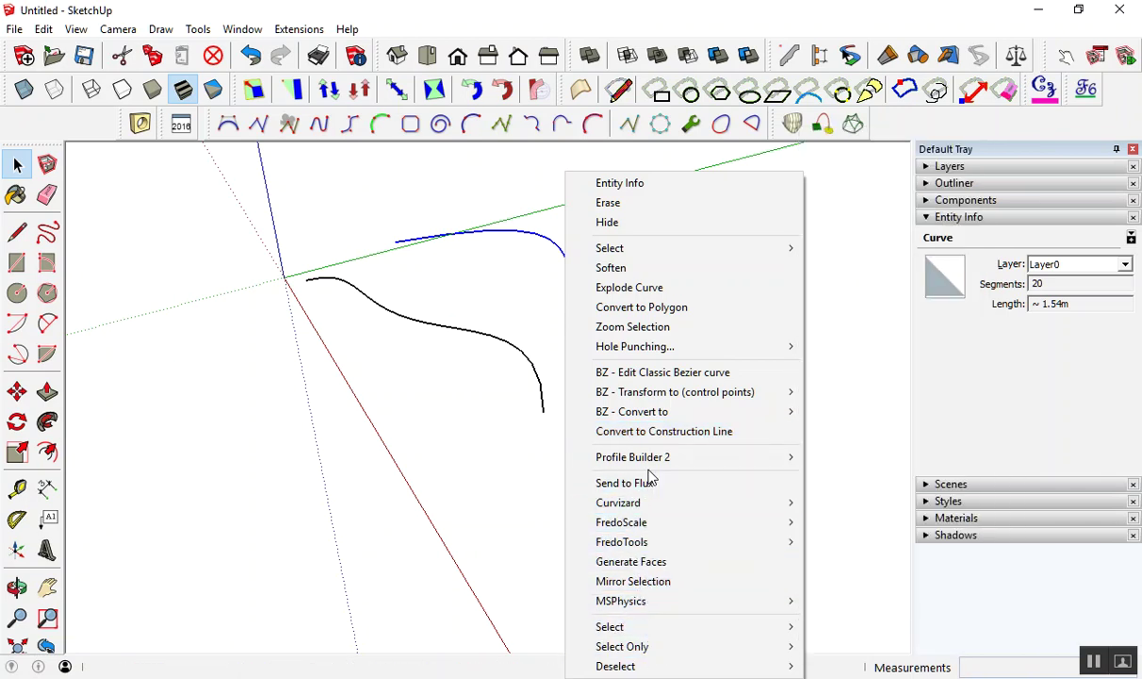
left_click(663, 377)
left_click_drag(517, 288, 559, 217)
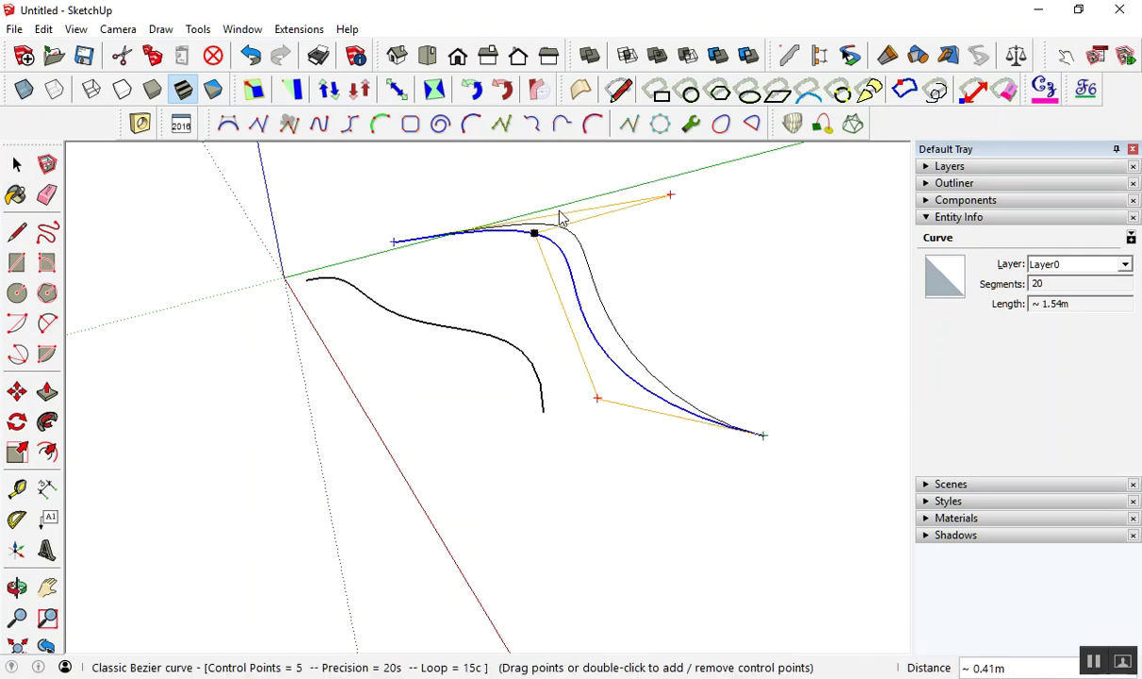
key("Return")
Look over the installed extensions list, then dismiss it.
mouse_move(643, 257)
middle_mouse_down()
mouse_move(607, 372)
mouse_move(717, 397)
mouse_move(887, 347)
mouse_move(594, 322)
mouse_move(551, 300)
middle_mouse_up()
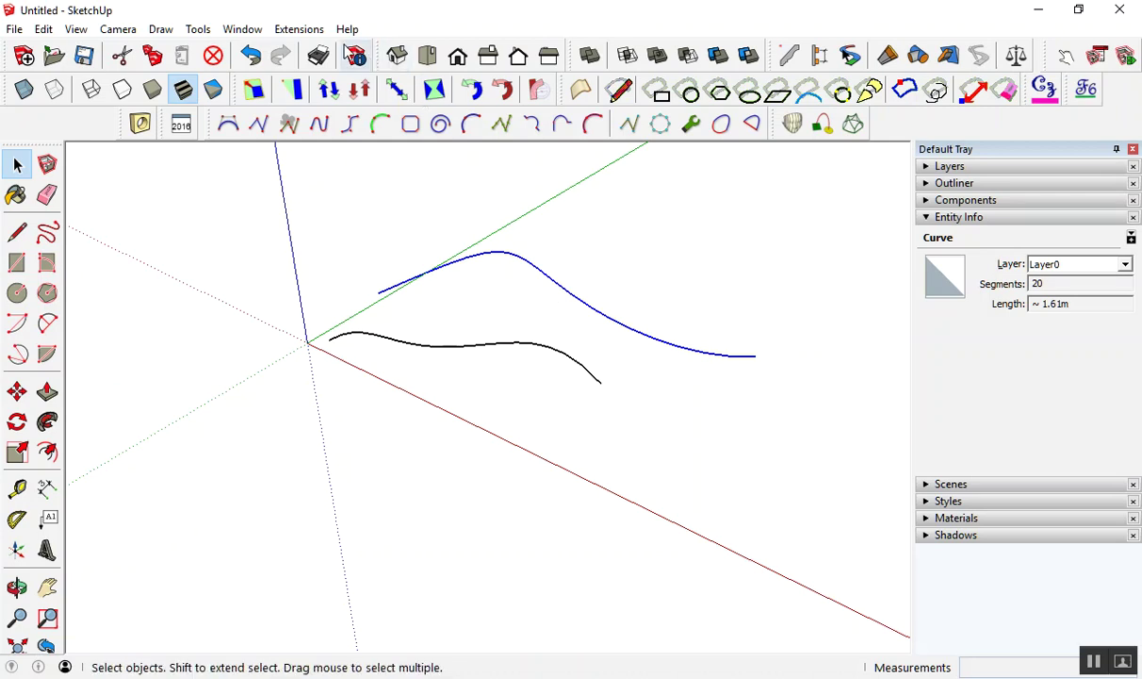
left_click(298, 29)
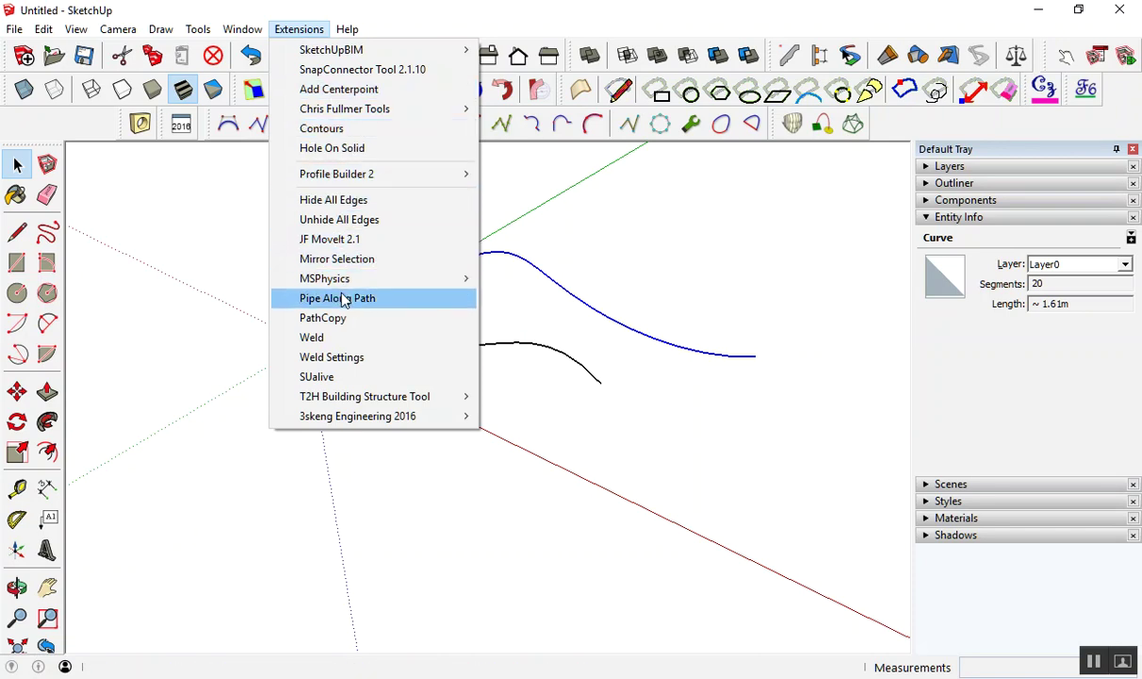
left_click(604, 265)
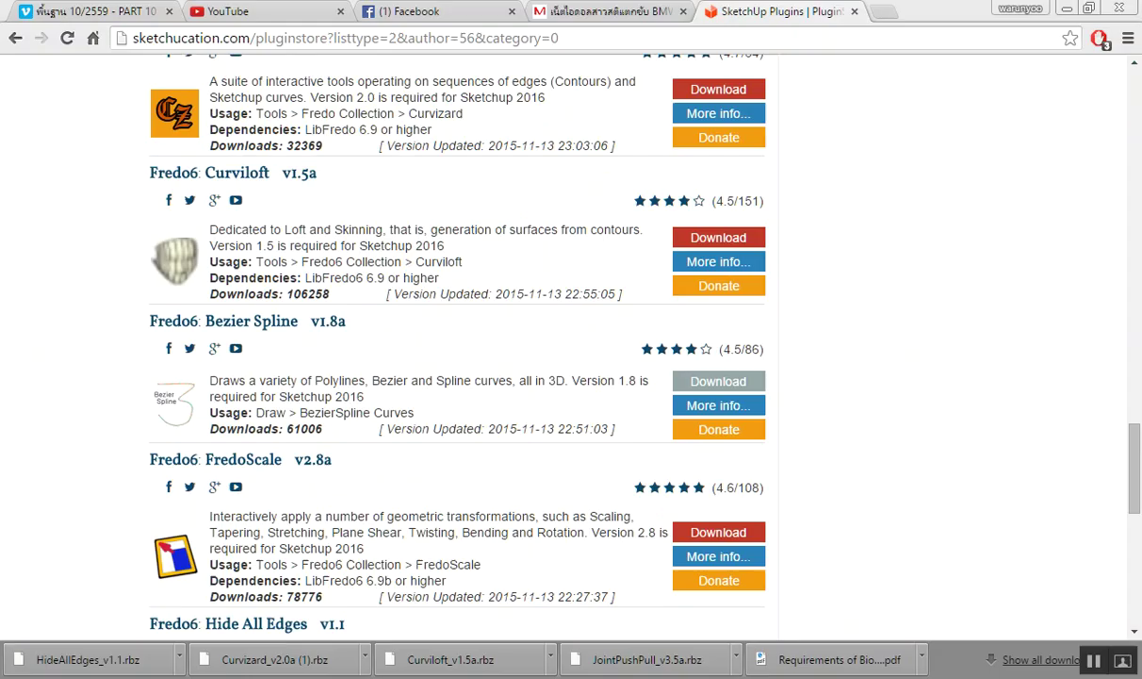
Search the plugin store for 'pipe' and scroll the results toward TIG Pipe Along Path.
scroll(317, 193, "up", 10)
scroll(332, 224, "up", 10)
type("PIPE")
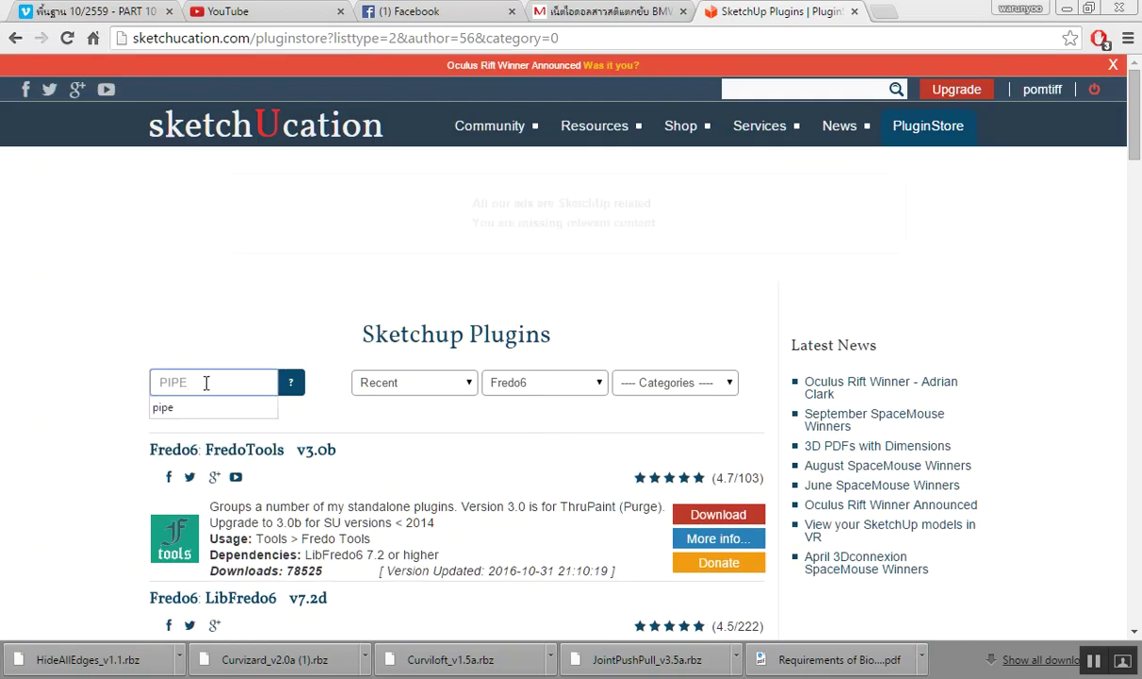
key("Return")
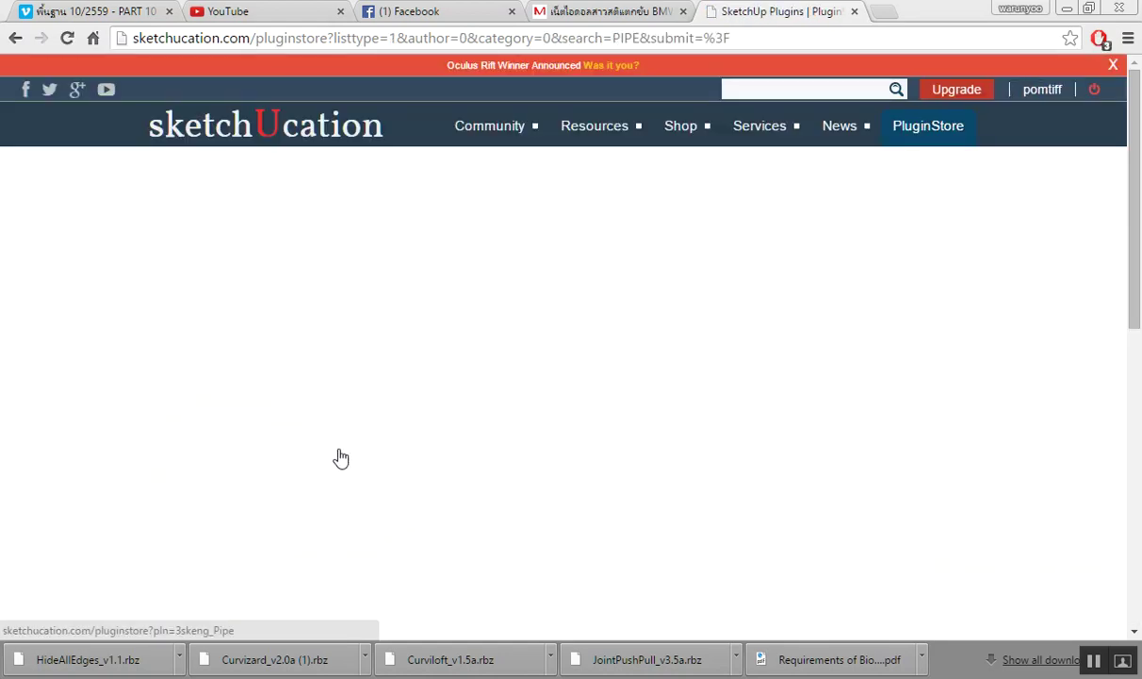
scroll(396, 426, "down", 2)
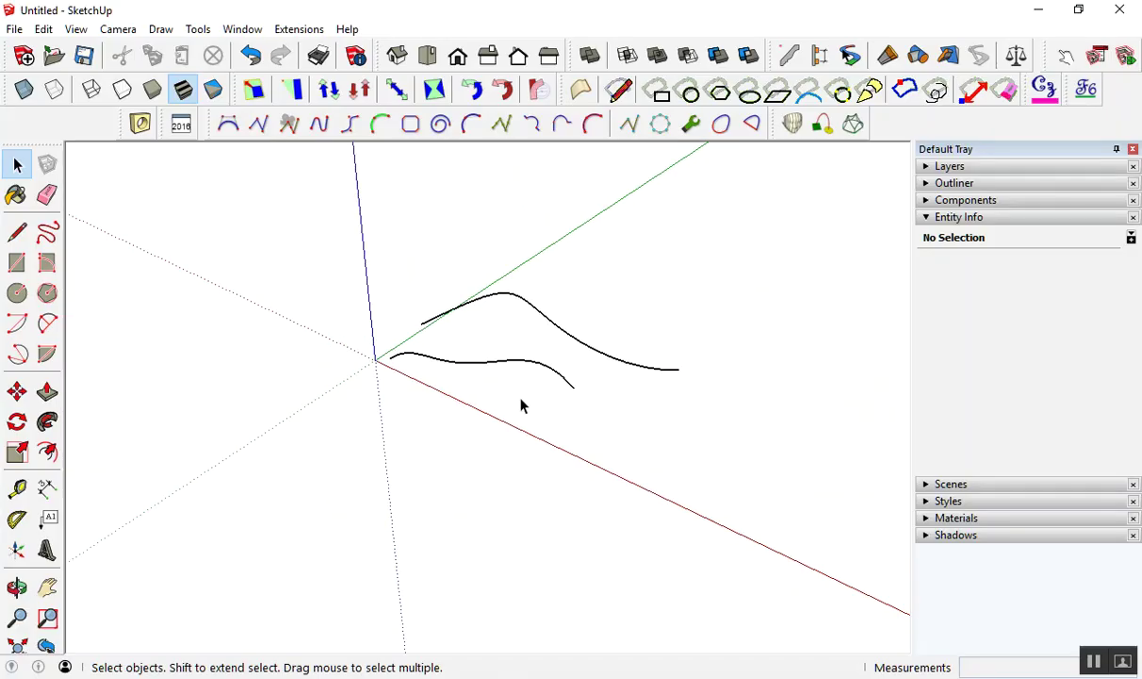
middle_click_drag(523, 406, 617, 332)
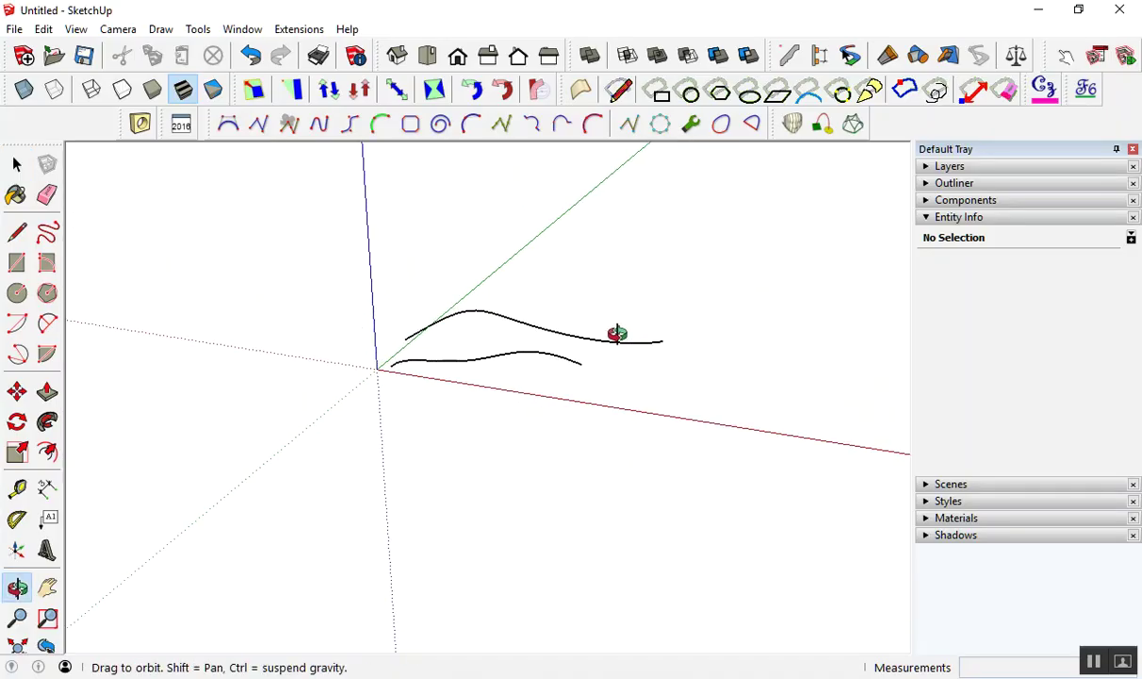
Delete both Bezier curves, leaving an empty model.
left_click_drag(324, 281, 764, 446)
key("Delete")
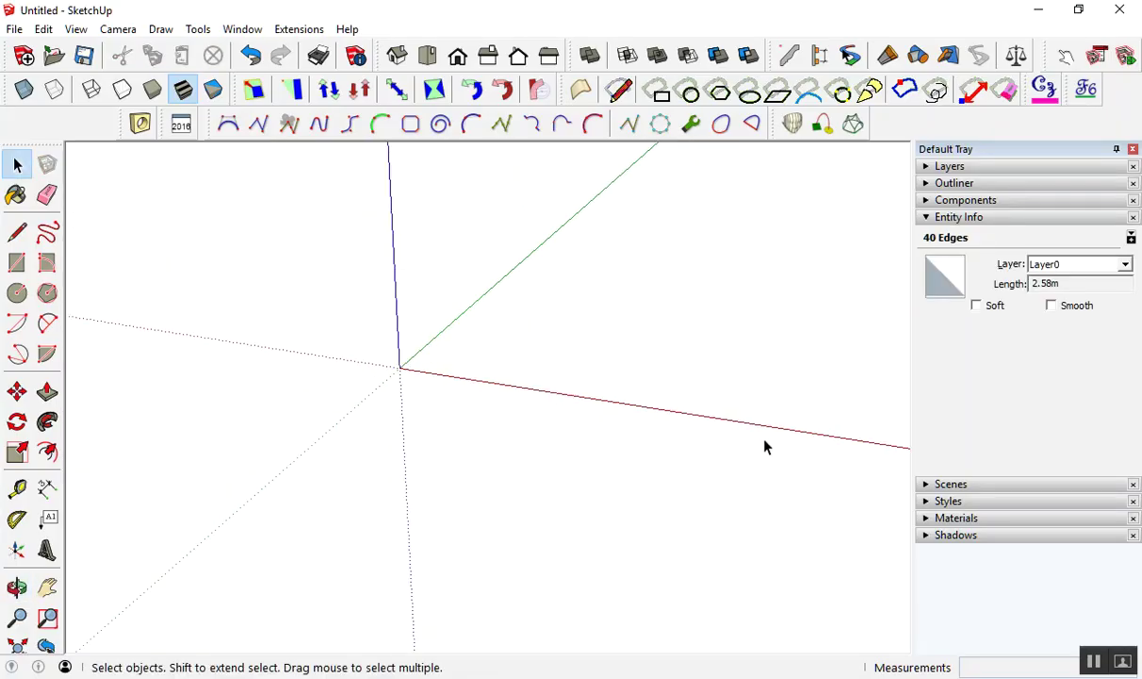
mouse_move(643, 331)
middle_mouse_down()
mouse_move(336, 362)
mouse_move(377, 409)
mouse_move(309, 441)
mouse_move(339, 466)
middle_mouse_up()
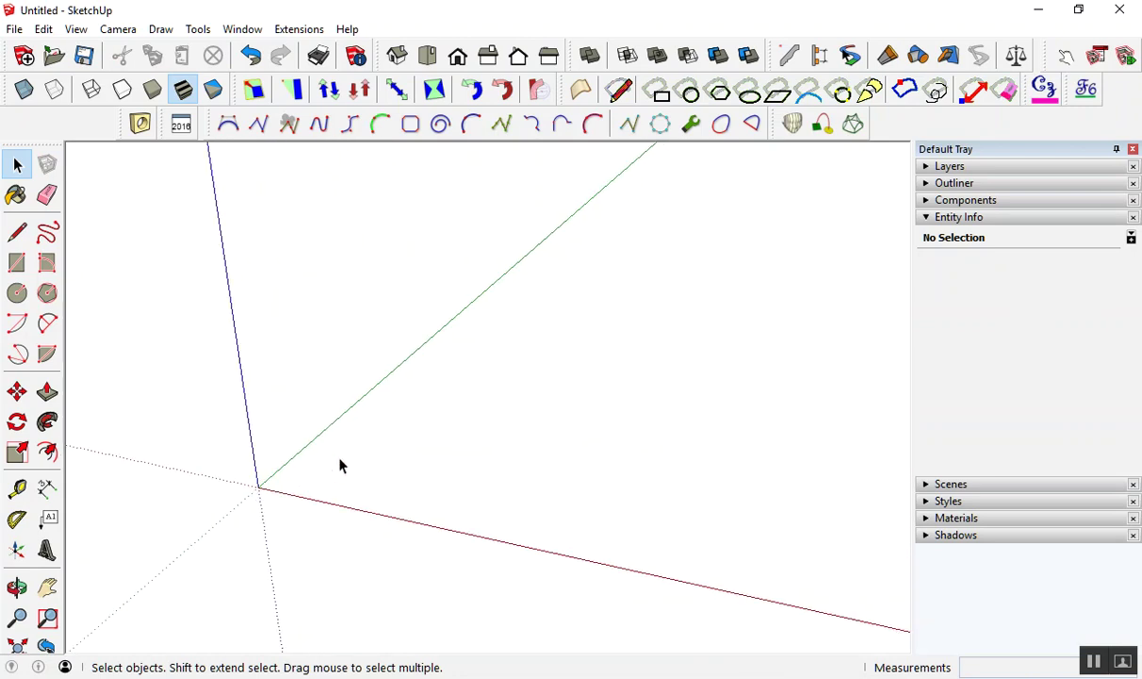
With the Line tool, begin a new line beside the origin after cancelling an attempt at the origin.
key("l")
left_click(290, 490)
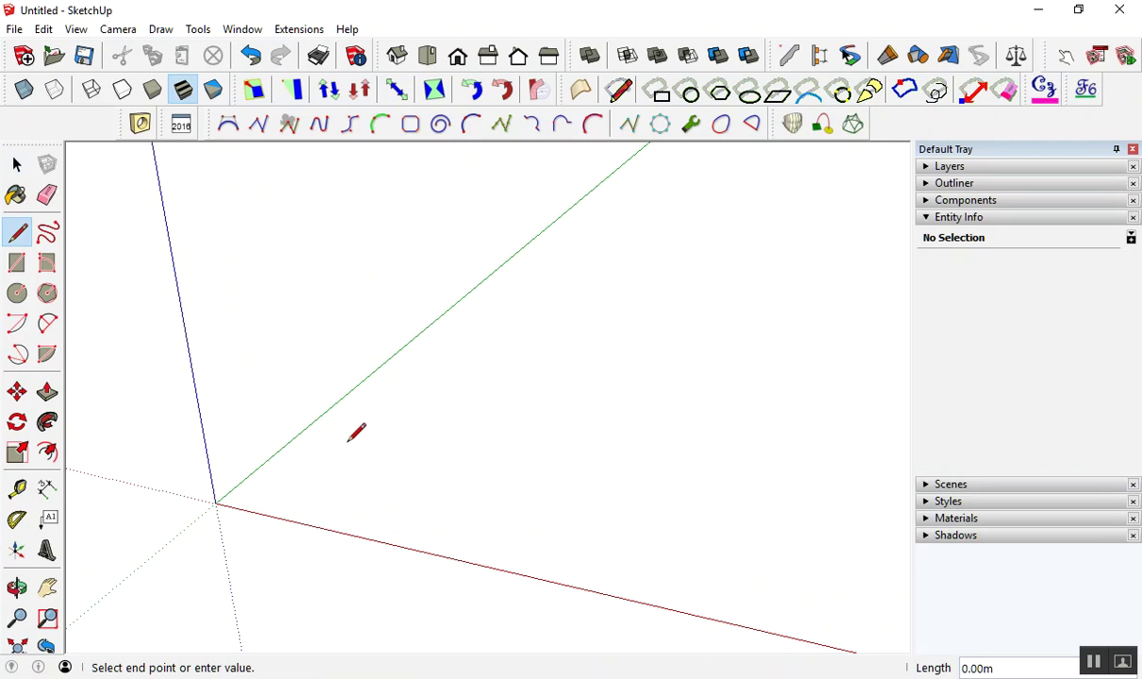
middle_click_drag(351, 438, 358, 427)
left_click(17, 644)
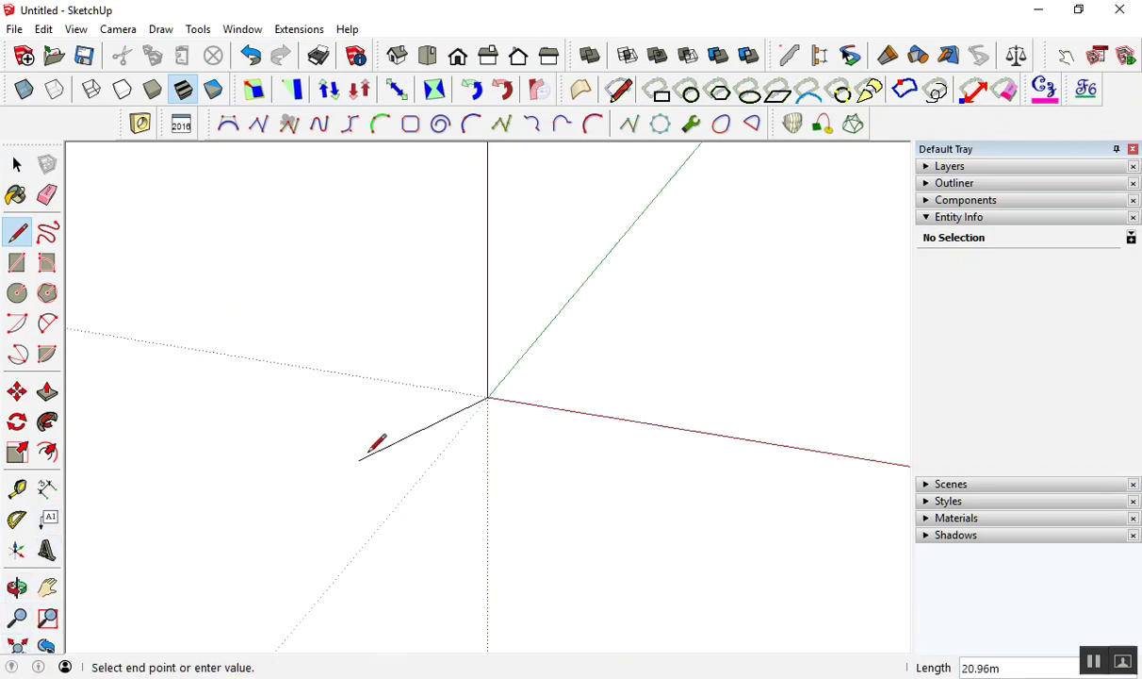
middle_click_drag(536, 375, 541, 372)
key("Escape")
left_click(509, 396)
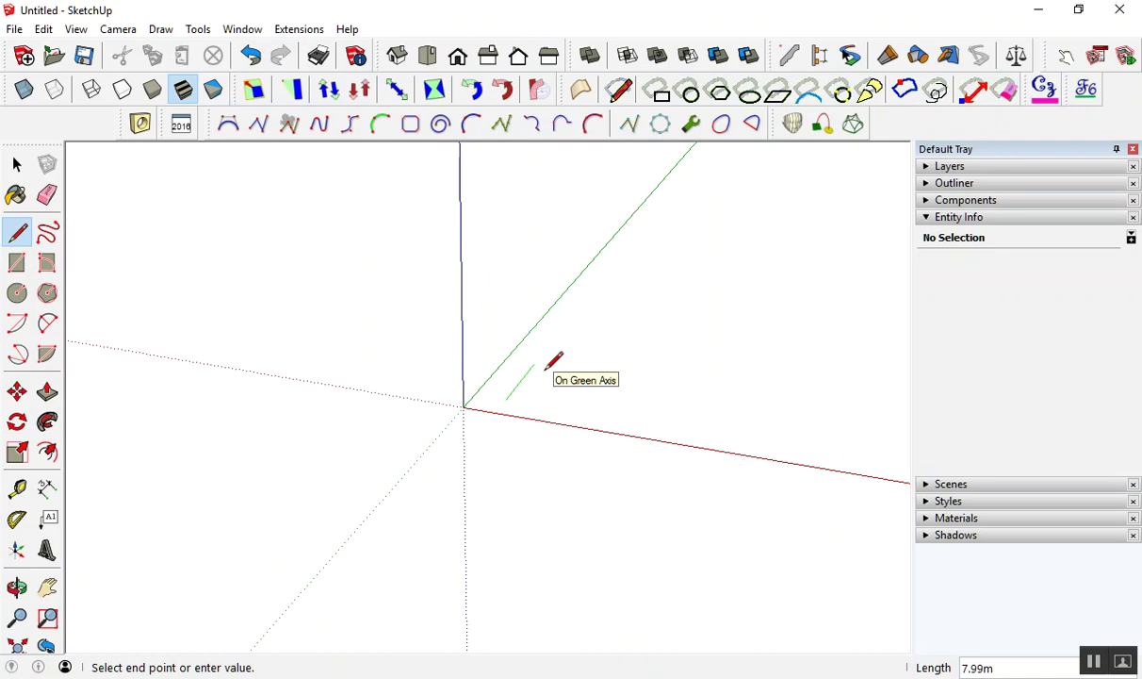
middle_click_drag(554, 361, 514, 365)
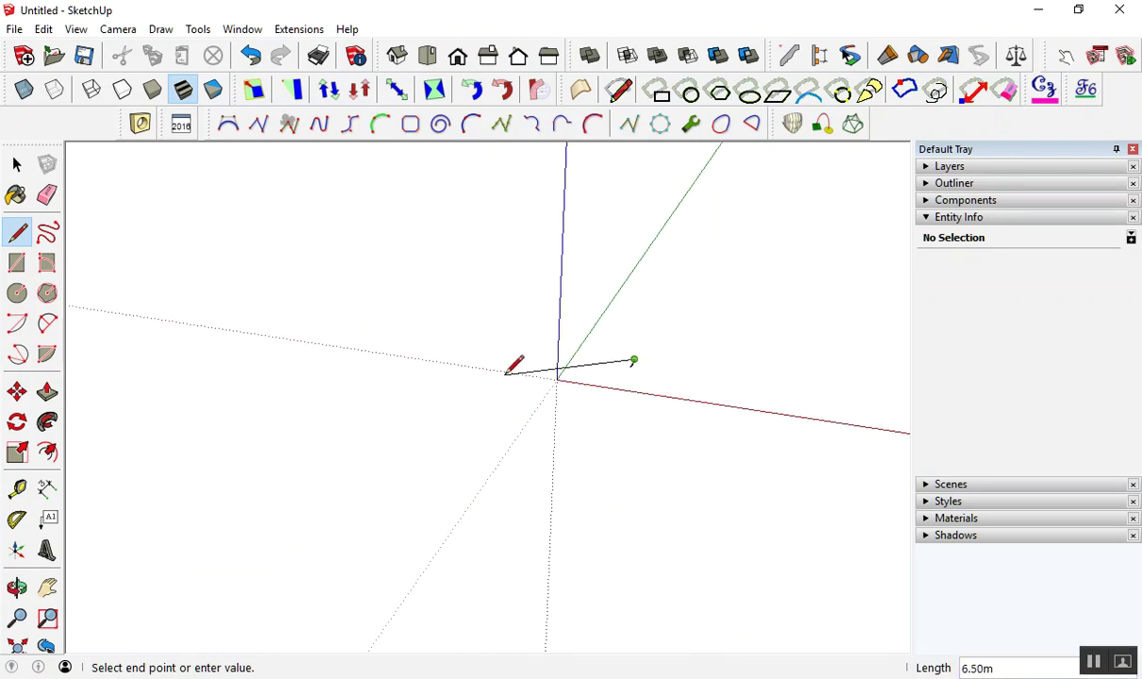
Complete the stepped line: a low run, a vertical rise, then a run along the green axis.
left_click(586, 369)
scroll(603, 325, "up", 3)
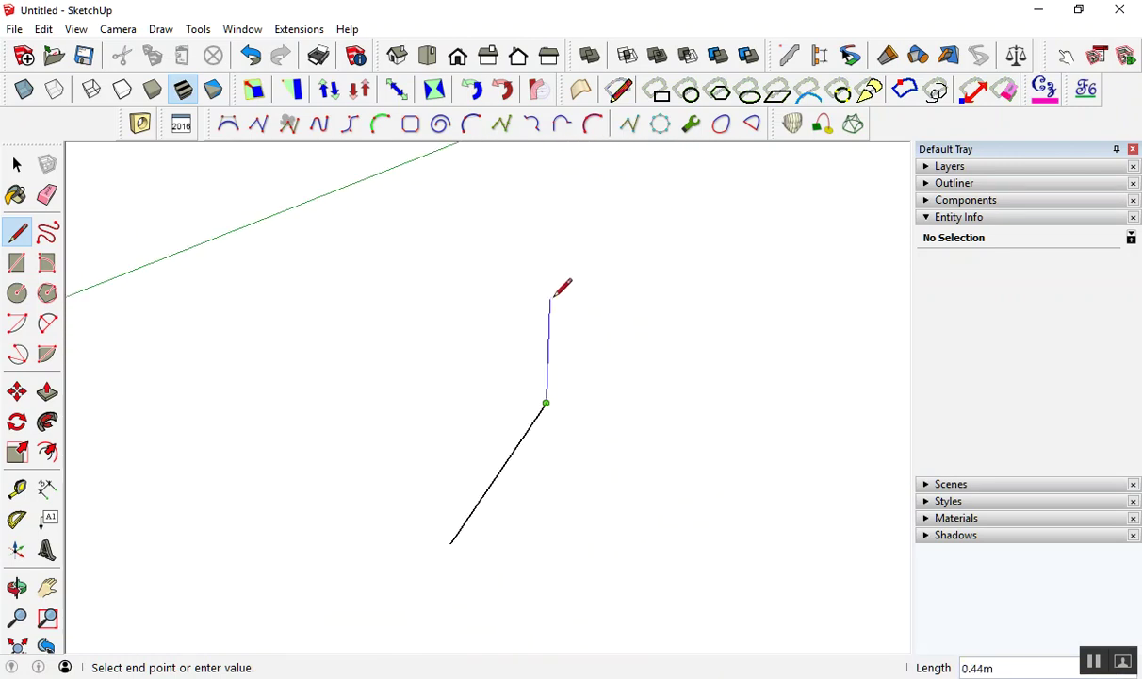
left_click(552, 262)
middle_click_drag(552, 262, 325, 386)
scroll(339, 385, "down", 1)
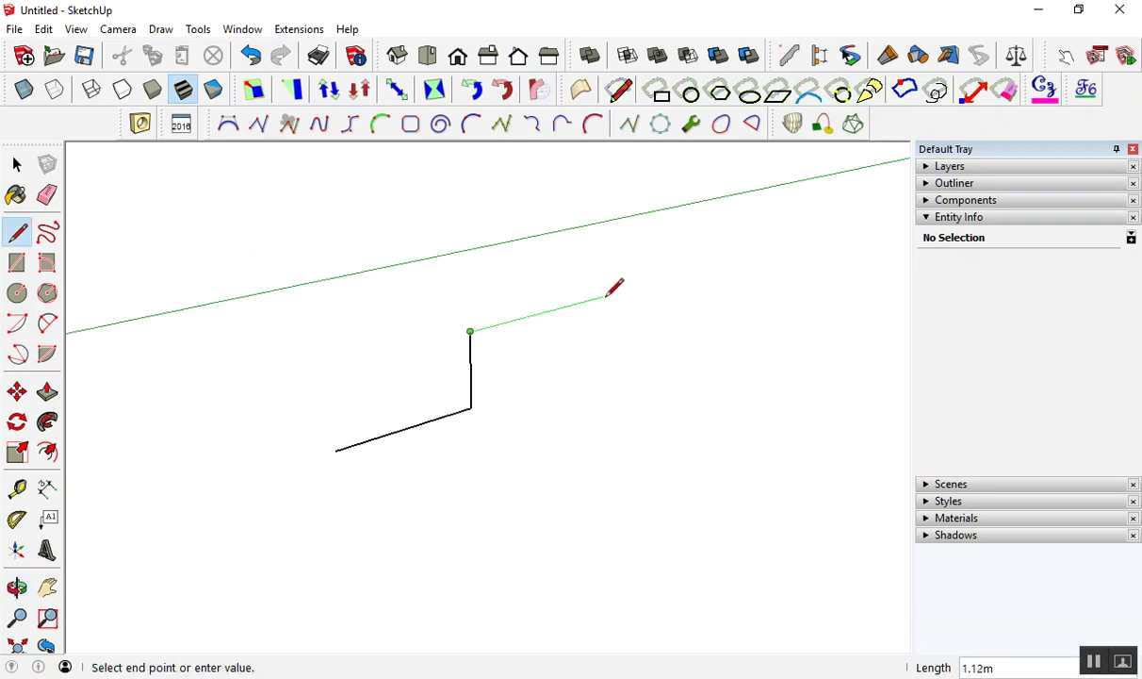
left_click(615, 293)
key("space")
mouse_move(616, 293)
middle_mouse_down()
mouse_move(546, 301)
mouse_move(485, 384)
mouse_move(486, 375)
middle_mouse_up()
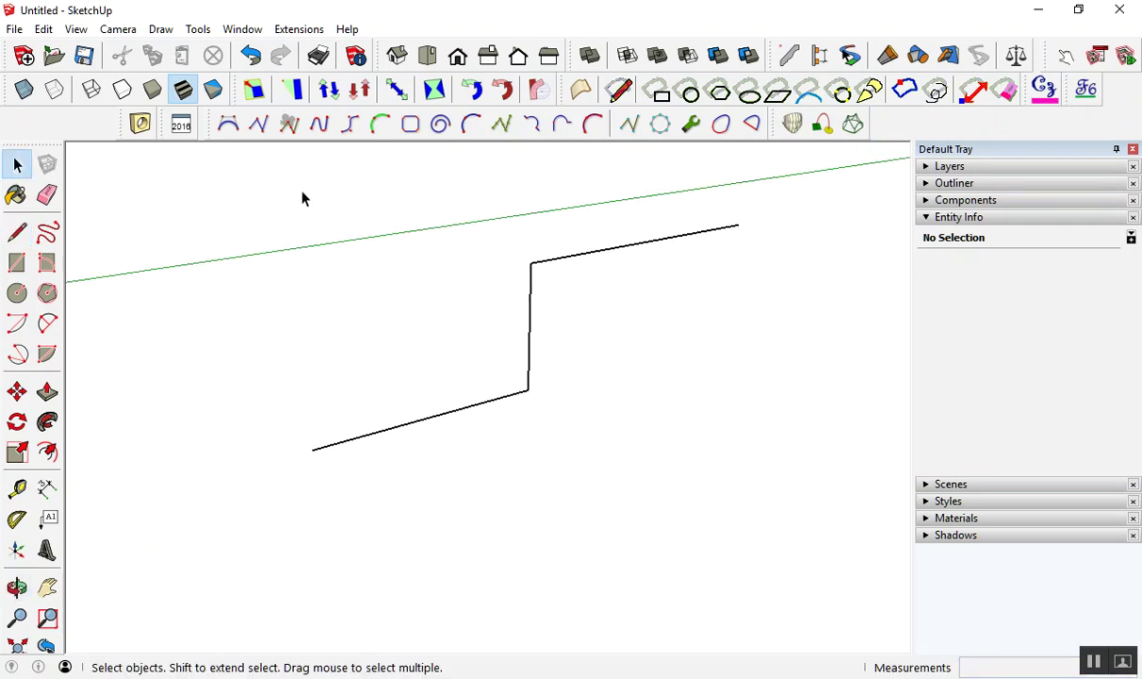
Draw a classic Bezier curve from the lower line to the upper line through the stepped corners.
left_click(238, 134)
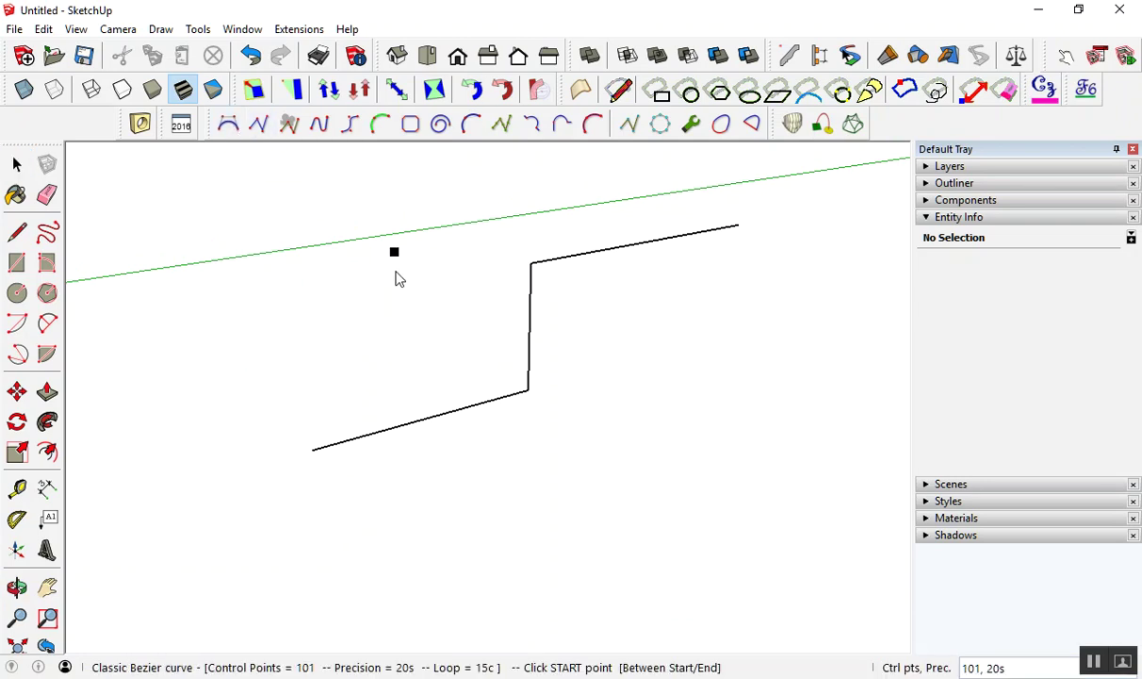
left_click(394, 428)
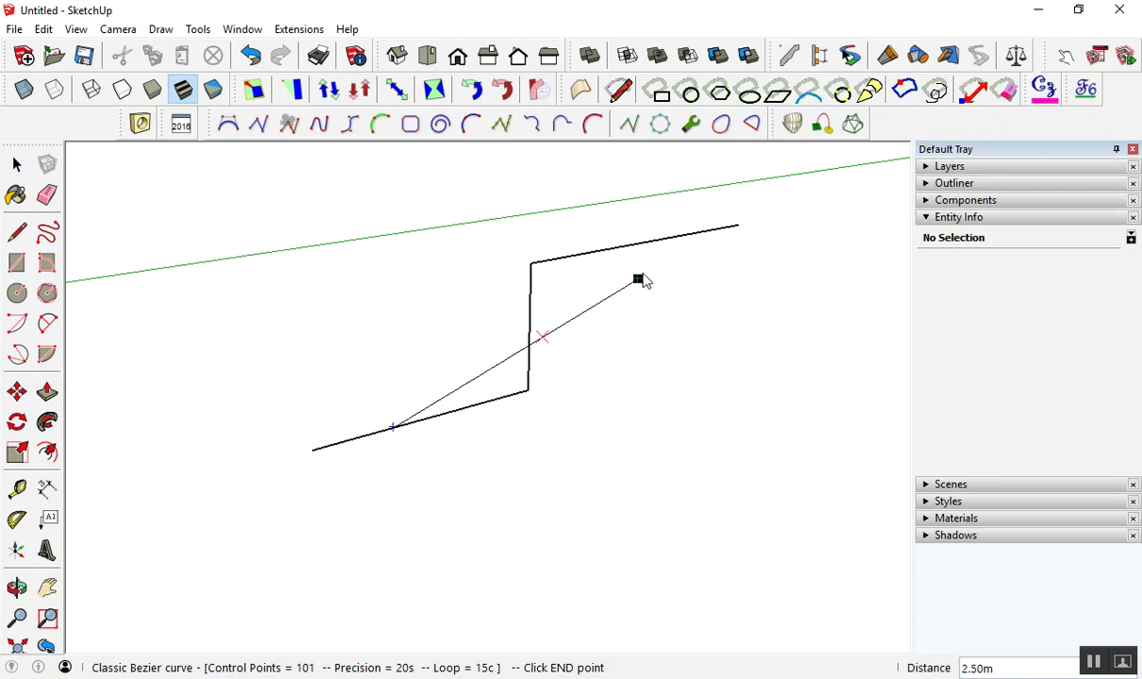
left_click(681, 236)
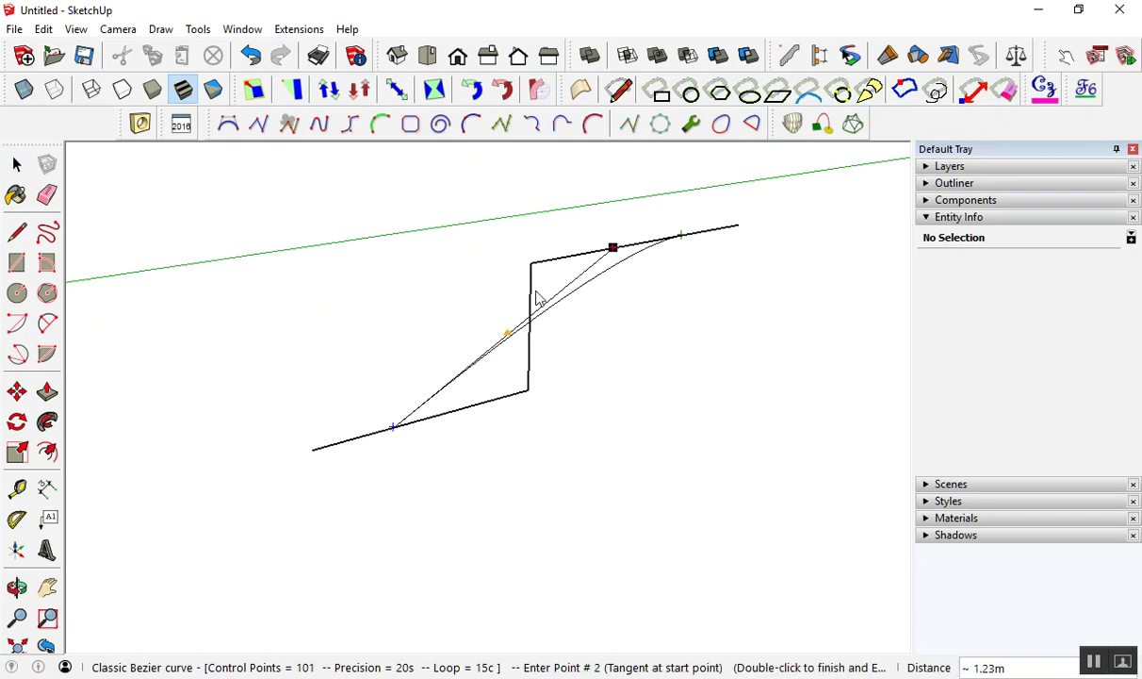
left_click(527, 391)
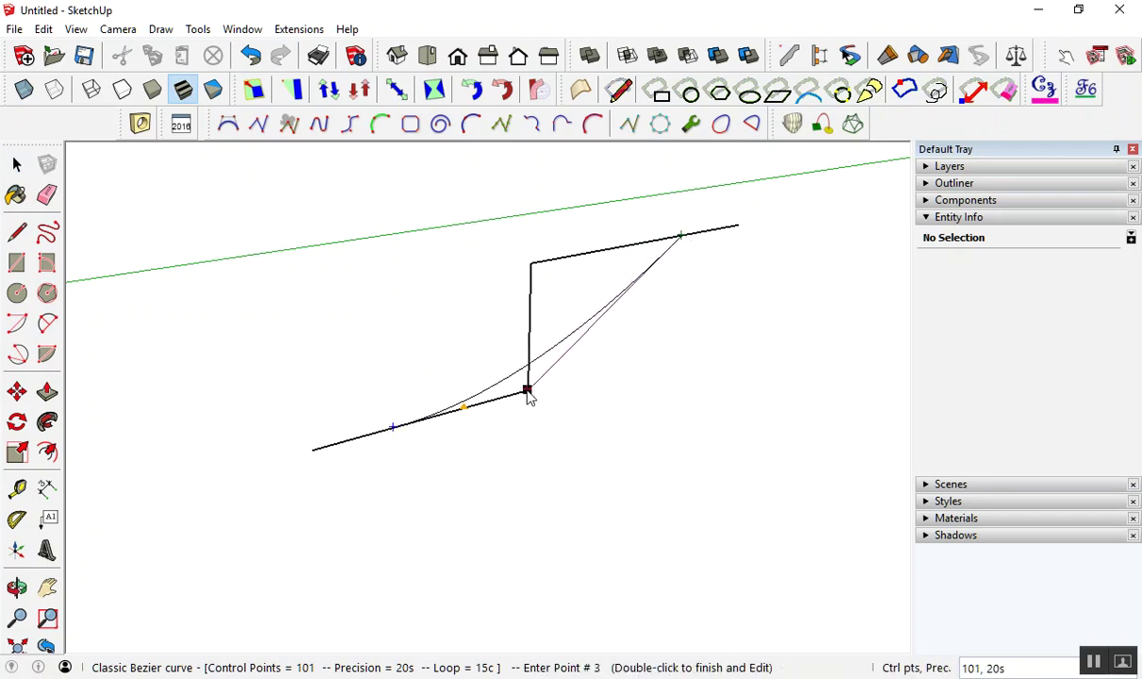
double_click(535, 273)
mouse_move(540, 278)
middle_mouse_down()
mouse_move(815, 298)
mouse_move(382, 431)
middle_mouse_up()
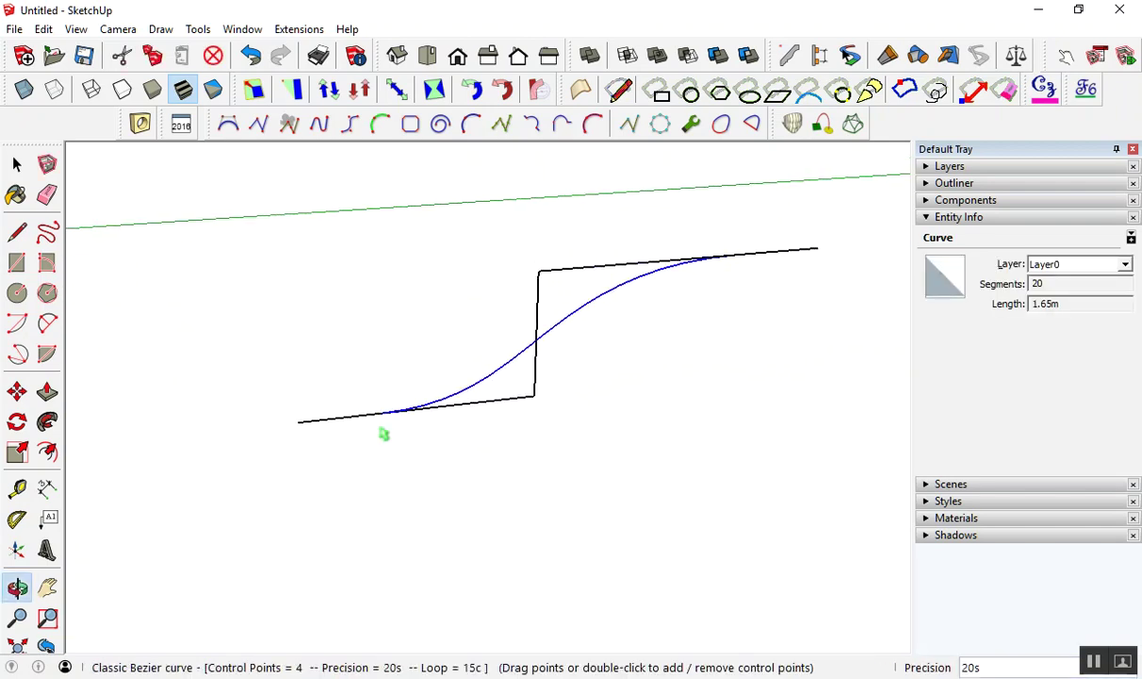
Erase the straight stepped lines beneath the new curve.
key("e")
mouse_move(499, 408)
left_mouse_down()
mouse_move(520, 383)
mouse_move(539, 284)
mouse_move(581, 267)
left_mouse_up()
middle_click_drag(582, 268, 372, 394)
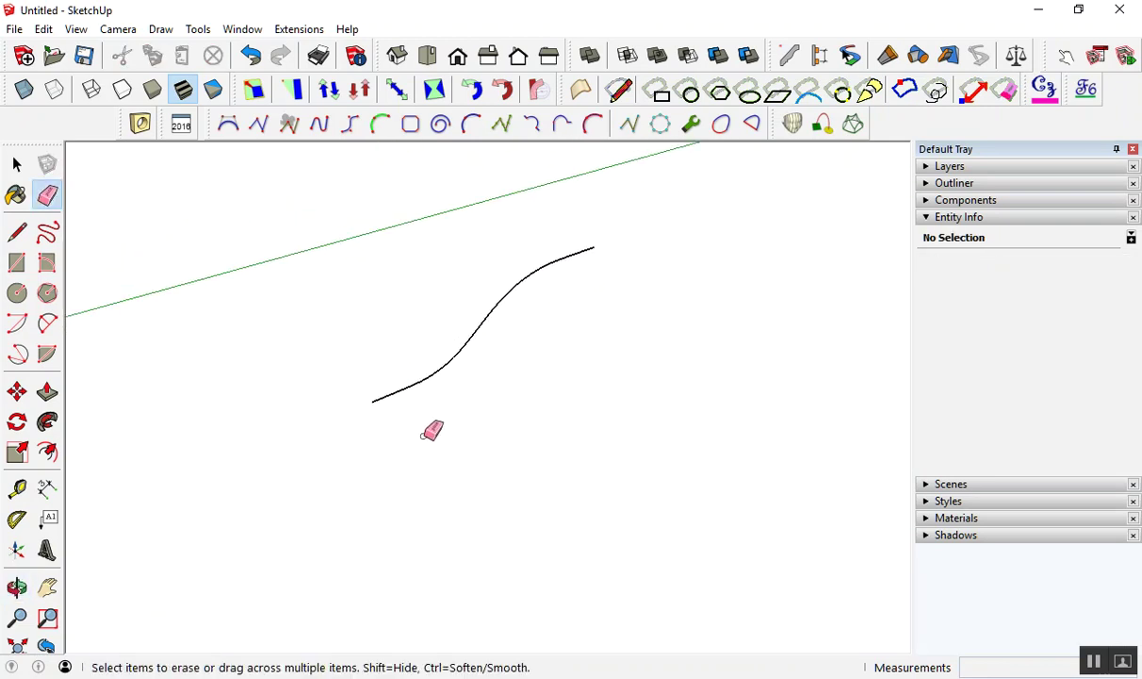
Draw a new zigzag line below the curve.
key("l")
left_click(396, 449)
left_click(488, 408)
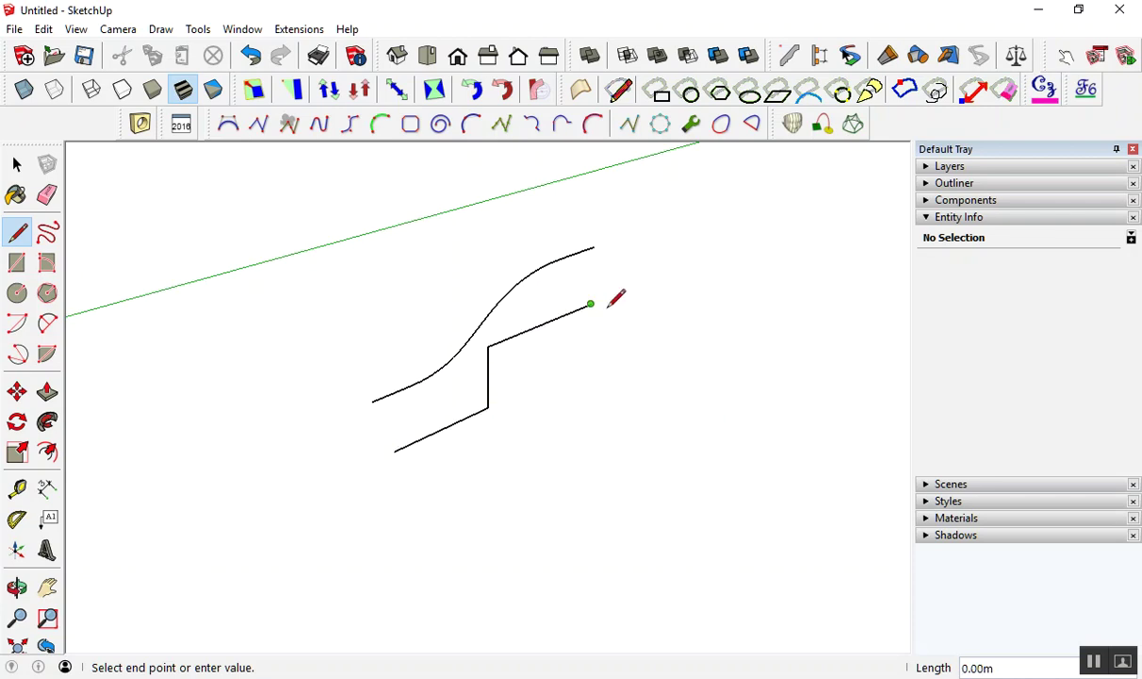
key("space")
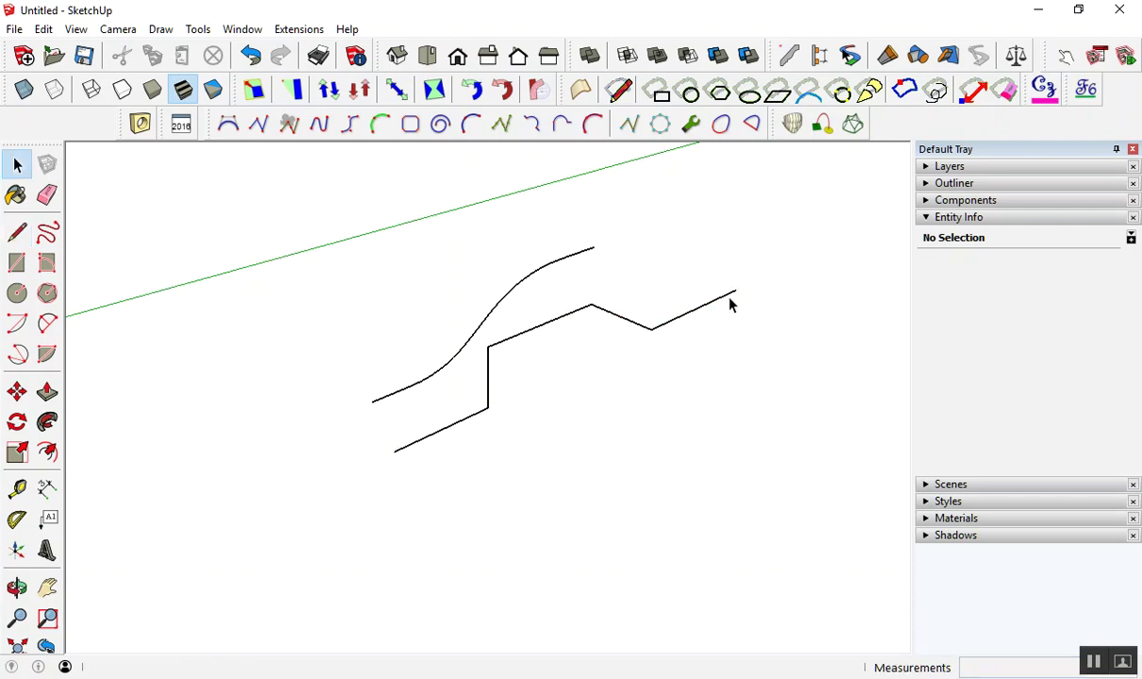
middle_click_drag(729, 301, 271, 208)
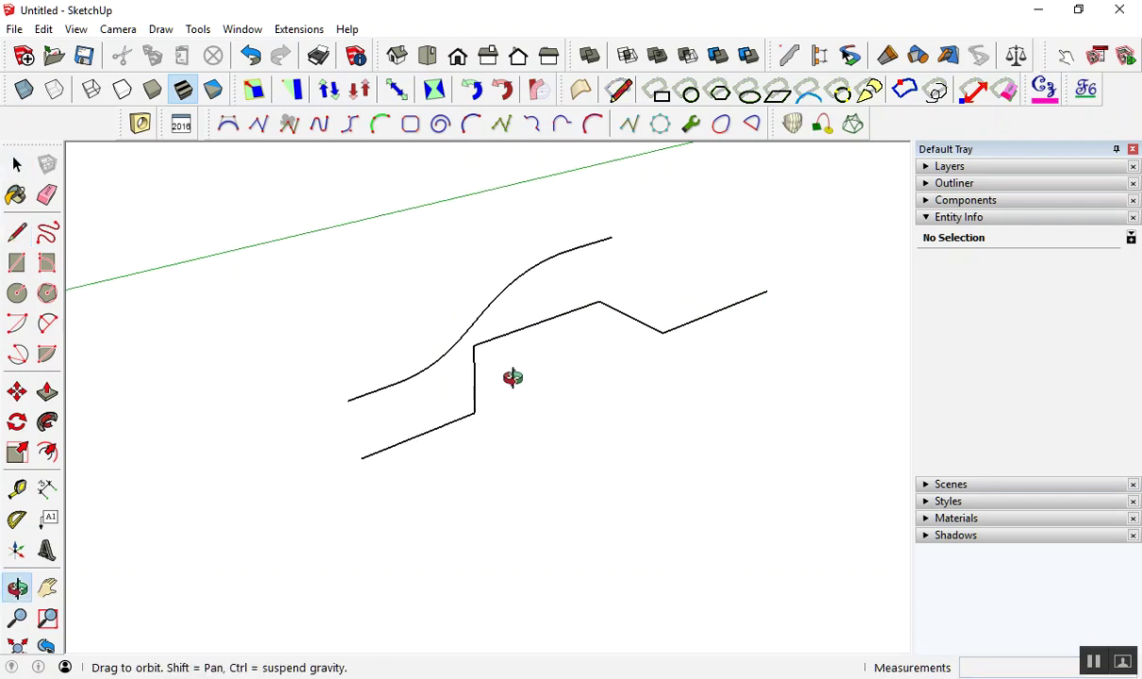
Try a five-point Bezier curve along the zigzag, then undo it.
left_click(227, 132)
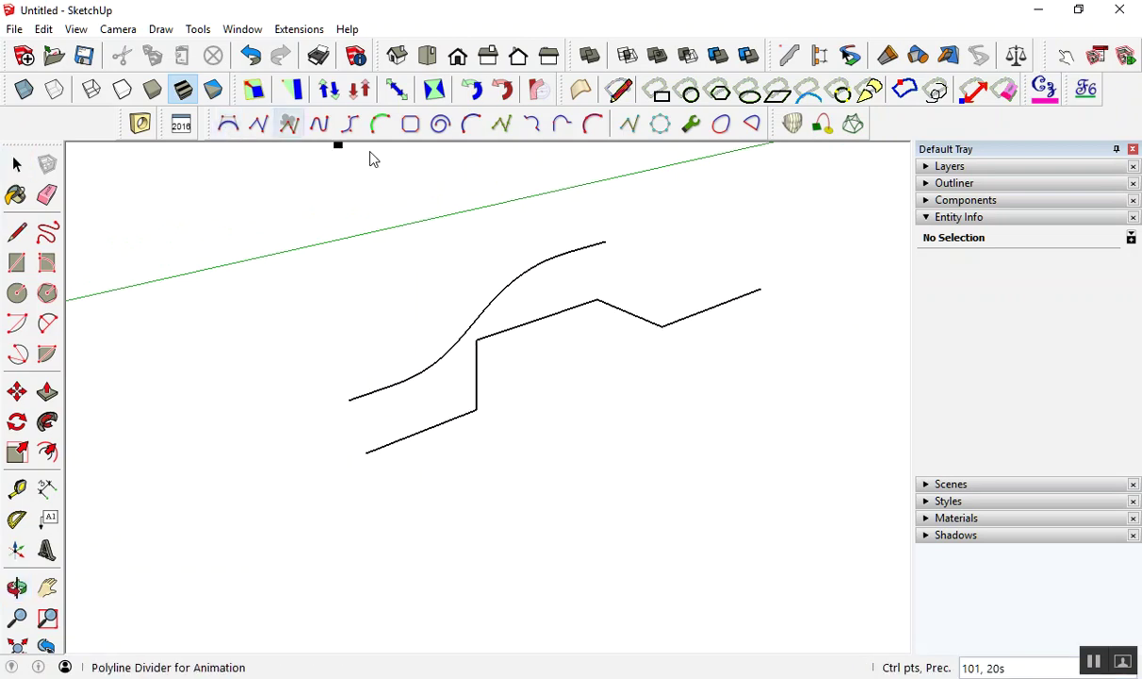
left_click(422, 433)
left_click(712, 308)
middle_click_drag(712, 311, 693, 372)
left_click(509, 342)
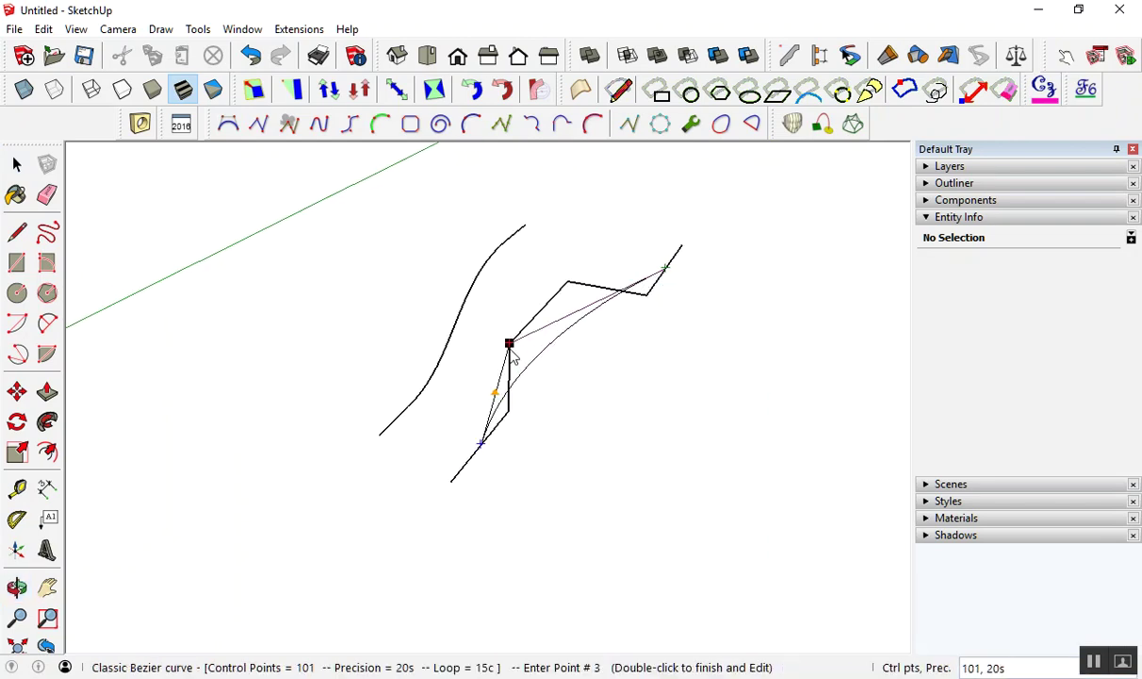
left_click(568, 282)
left_click(650, 298)
double_click(652, 301)
mouse_move(655, 304)
middle_mouse_down()
mouse_move(413, 313)
mouse_move(732, 344)
mouse_move(831, 194)
mouse_move(704, 250)
mouse_move(897, 235)
middle_mouse_up()
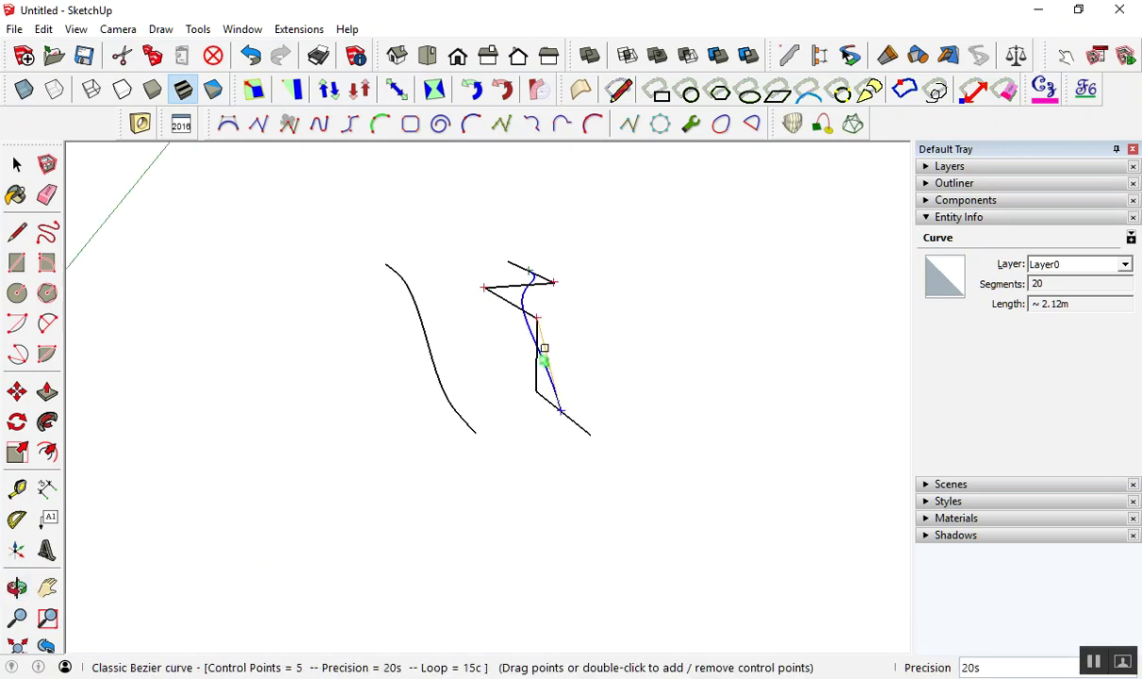
mouse_move(540, 411)
middle_mouse_down()
mouse_move(464, 479)
mouse_move(263, 462)
mouse_move(424, 436)
mouse_move(334, 407)
middle_mouse_up()
key("ctrl+z")
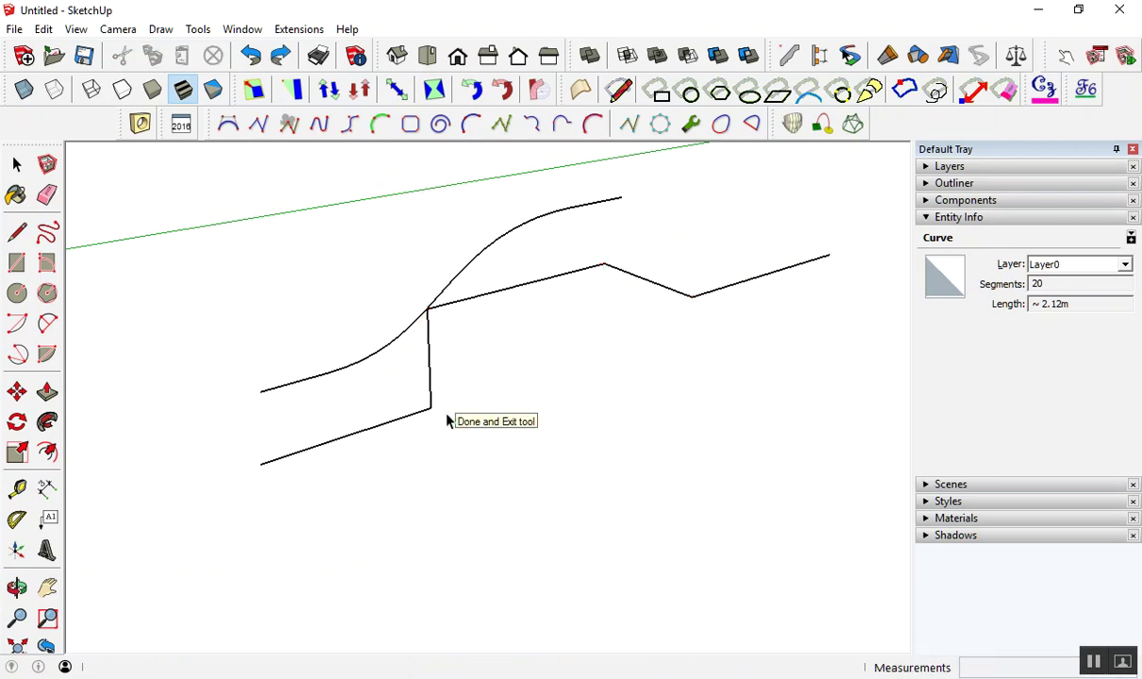
middle_click_drag(526, 416, 445, 424)
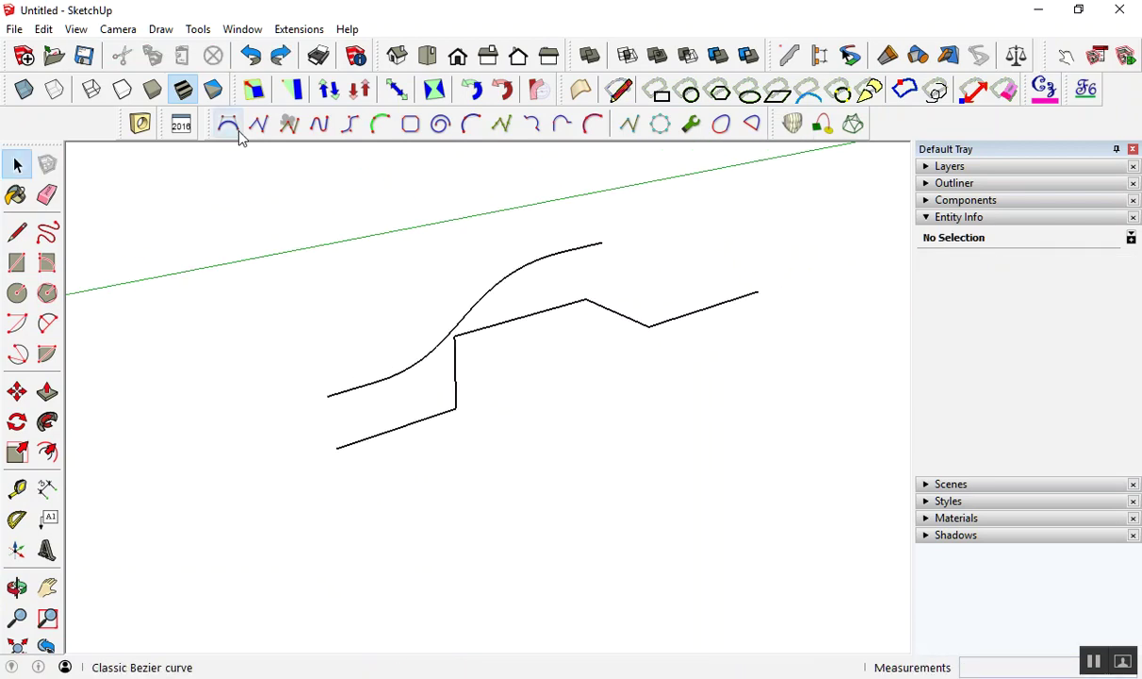
Draw a classic Bezier curve along the zigzag with a control point at each corner.
left_click(229, 125)
left_click(396, 430)
left_click(456, 408)
middle_click_drag(456, 408, 593, 411)
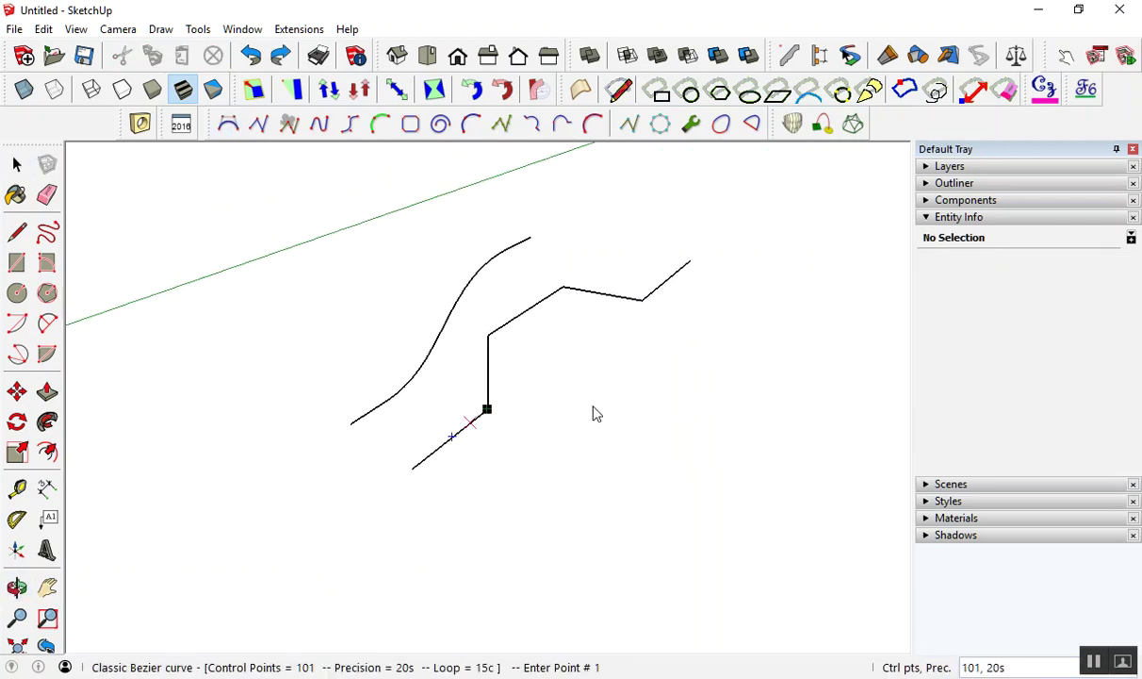
scroll(676, 290, "up", 2)
left_click(677, 290)
mouse_move(679, 288)
middle_mouse_down()
mouse_move(387, 408)
mouse_move(380, 509)
middle_mouse_up()
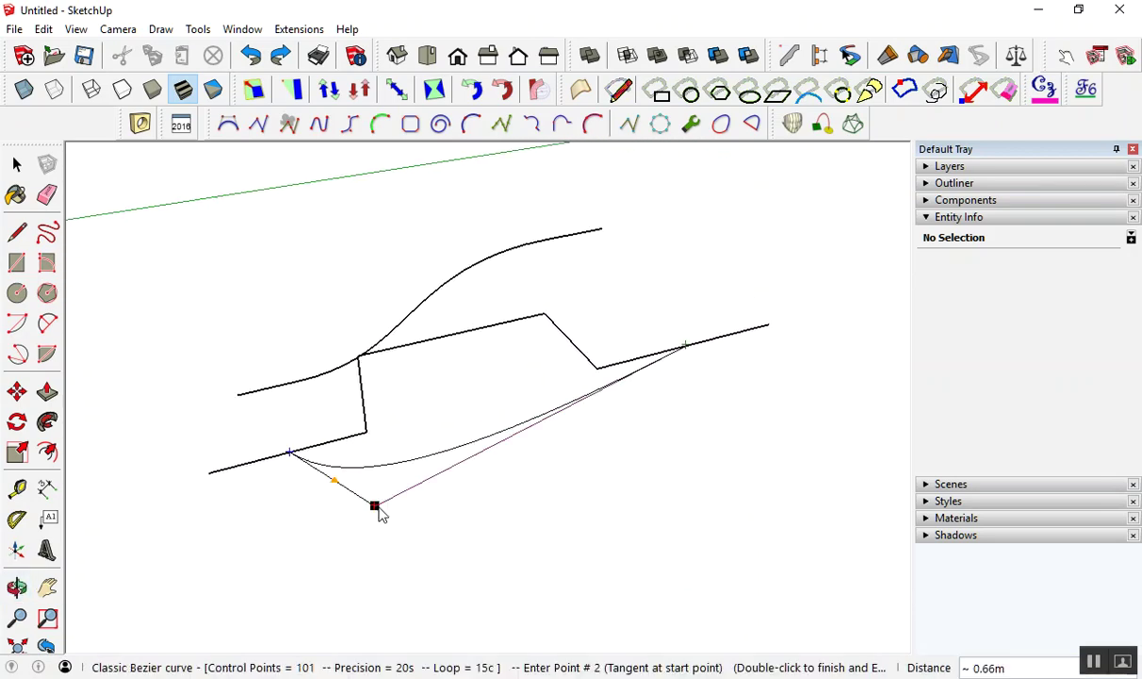
left_click(364, 436)
left_click(359, 357)
middle_click_drag(360, 357, 559, 356)
left_click(531, 300)
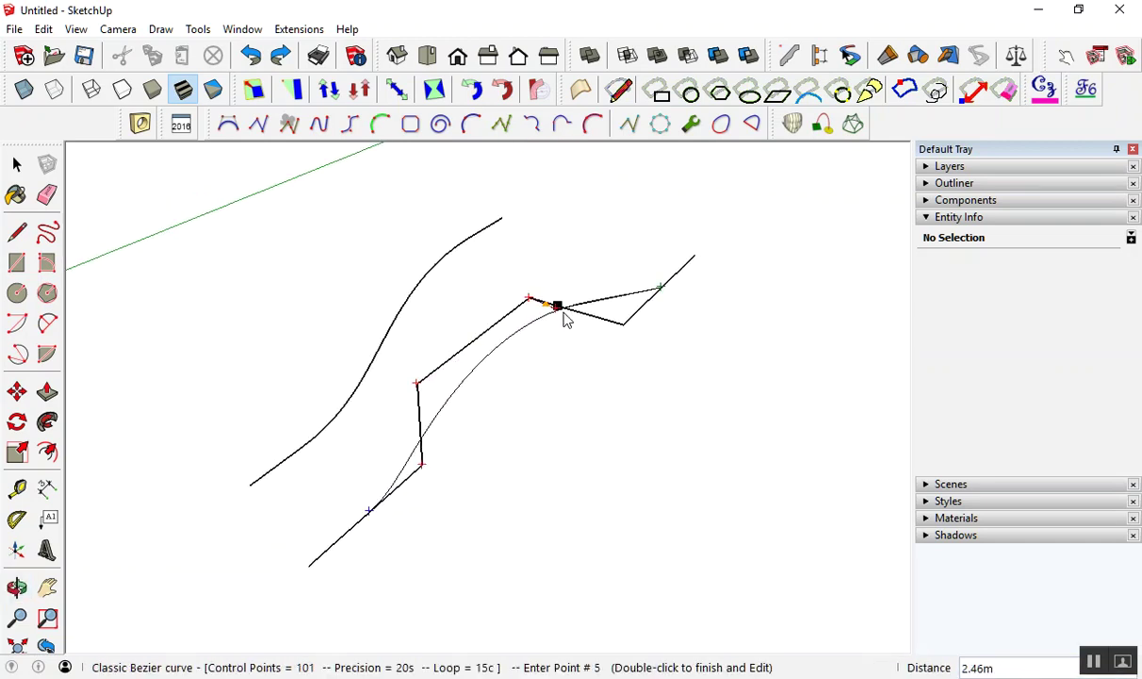
left_click(621, 327)
double_click(622, 326)
middle_click_drag(581, 357, 723, 316)
Erase the zigzag's straight segments, including the leftover short piece.
key("e")
left_click_drag(520, 462, 462, 256)
mouse_move(462, 256)
middle_mouse_down()
mouse_move(430, 379)
mouse_move(178, 380)
middle_mouse_up()
left_click_drag(659, 312, 716, 299)
mouse_move(716, 300)
middle_mouse_down()
mouse_move(456, 444)
mouse_move(732, 377)
middle_mouse_up()
key("space")
mouse_move(731, 377)
middle_mouse_down()
mouse_move(696, 427)
mouse_move(396, 504)
mouse_move(642, 448)
mouse_move(530, 523)
mouse_move(640, 418)
mouse_move(363, 275)
mouse_move(536, 293)
mouse_move(645, 395)
mouse_move(548, 461)
mouse_move(539, 482)
middle_mouse_up()
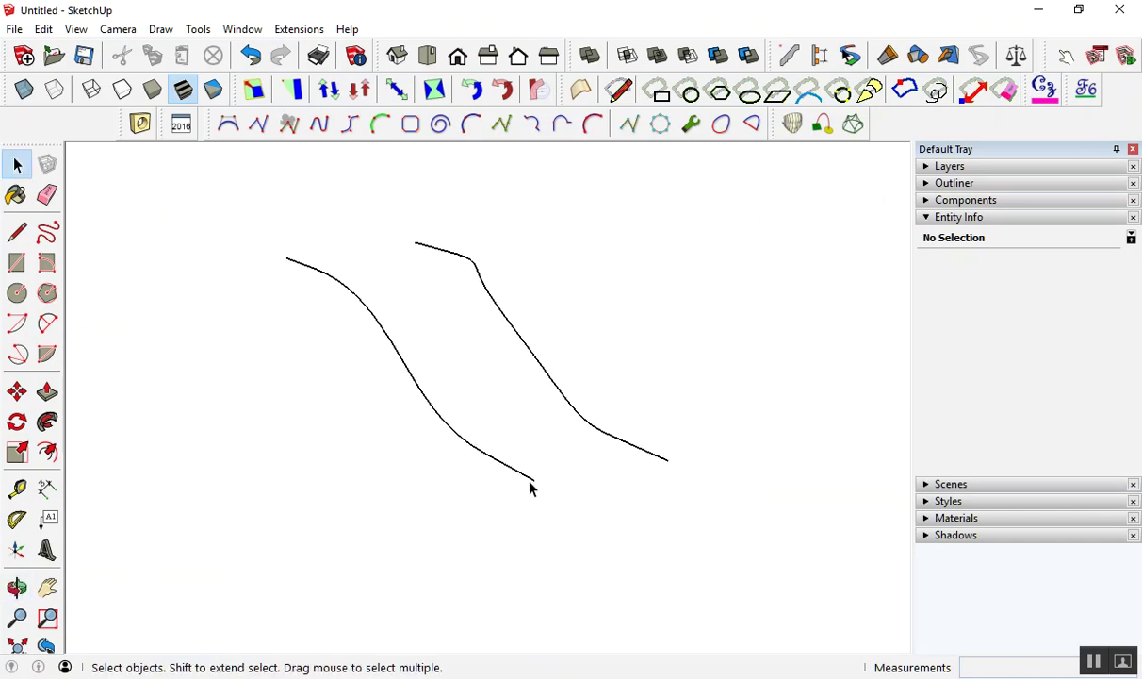
Pipe the left curve with Pipe Along Path: 0.025 m outside, 0.02 m inside diameter.
left_click(530, 484)
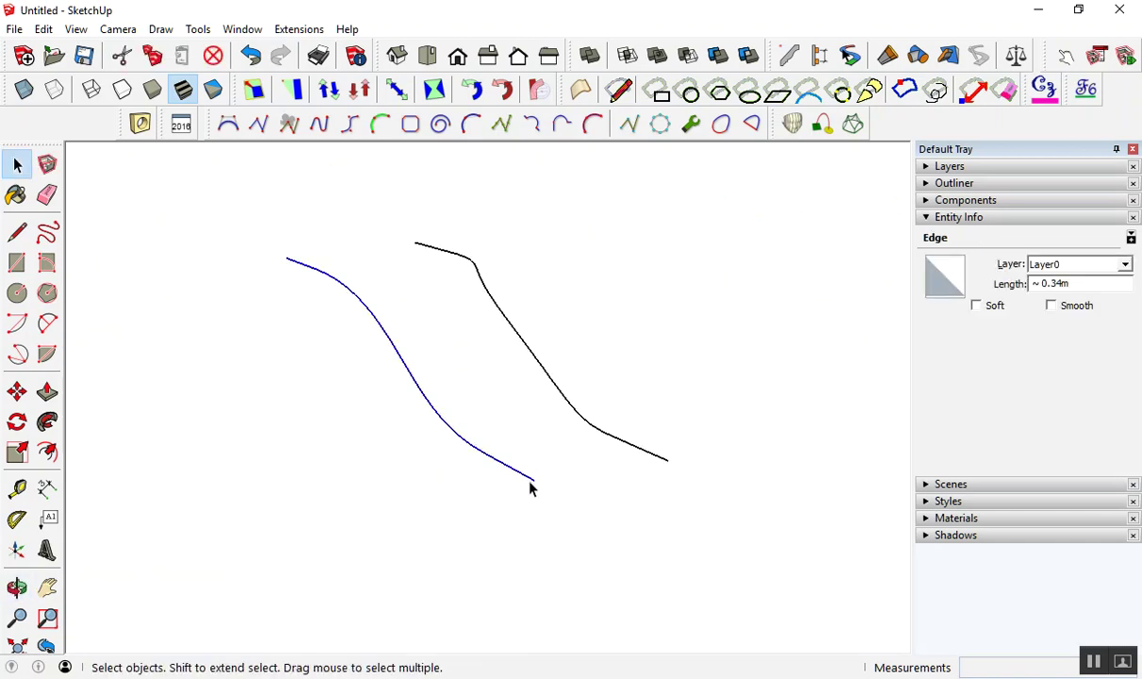
scroll(530, 487, "up", 1)
scroll(531, 488, "down", 1)
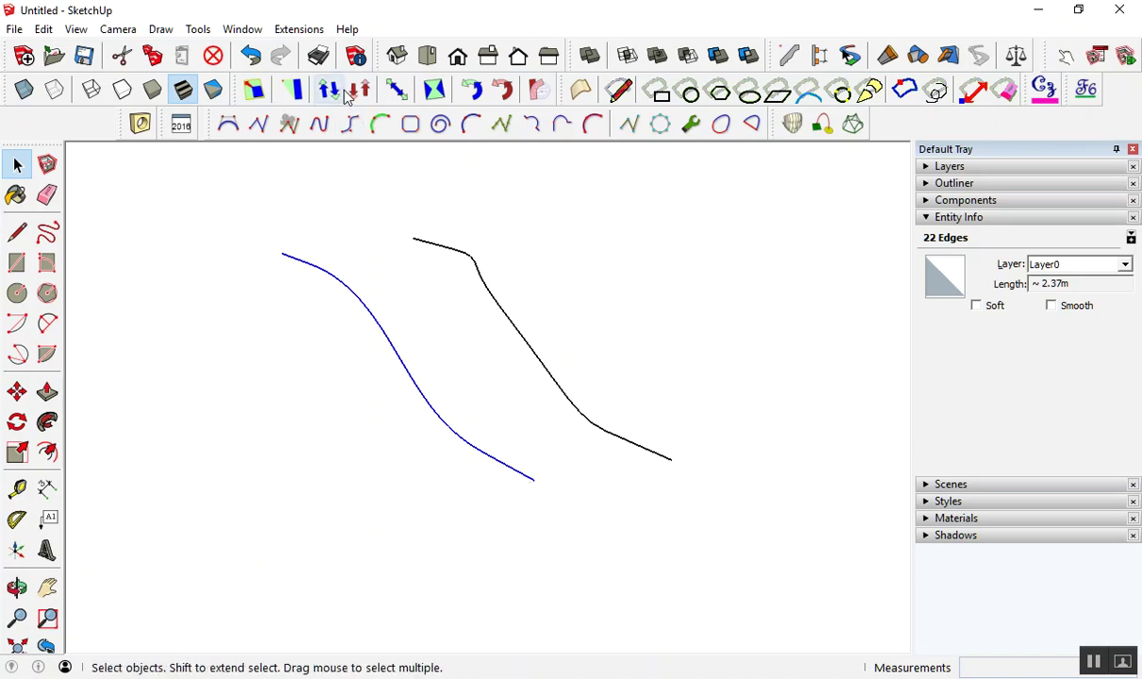
left_click(299, 29)
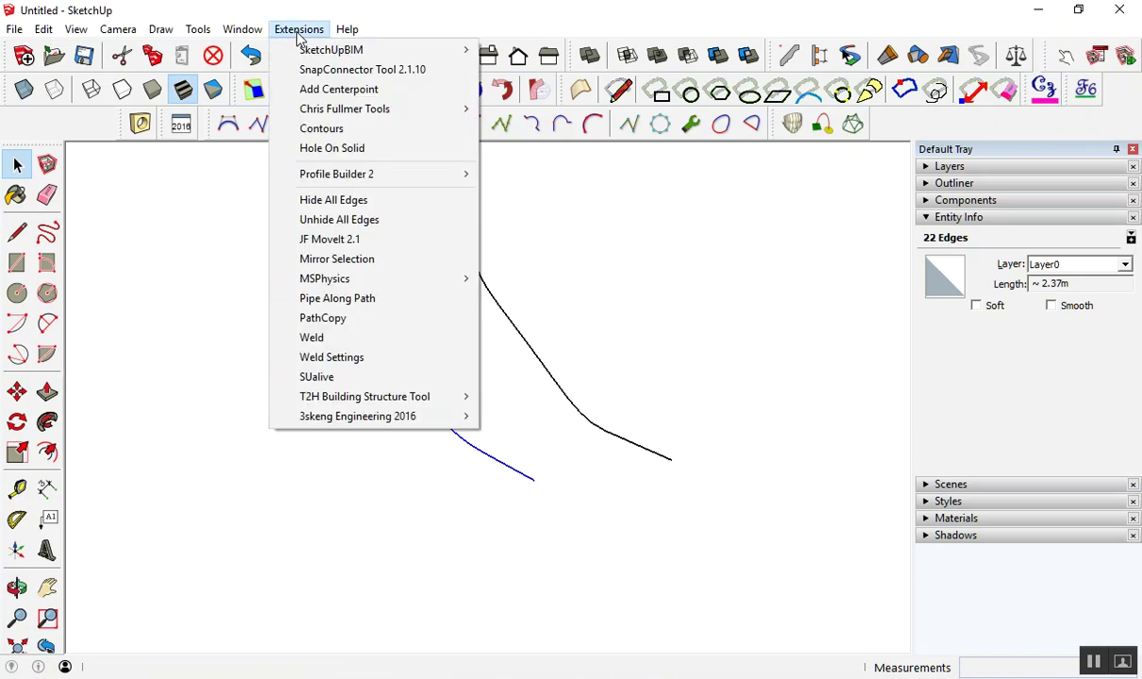
left_click(377, 298)
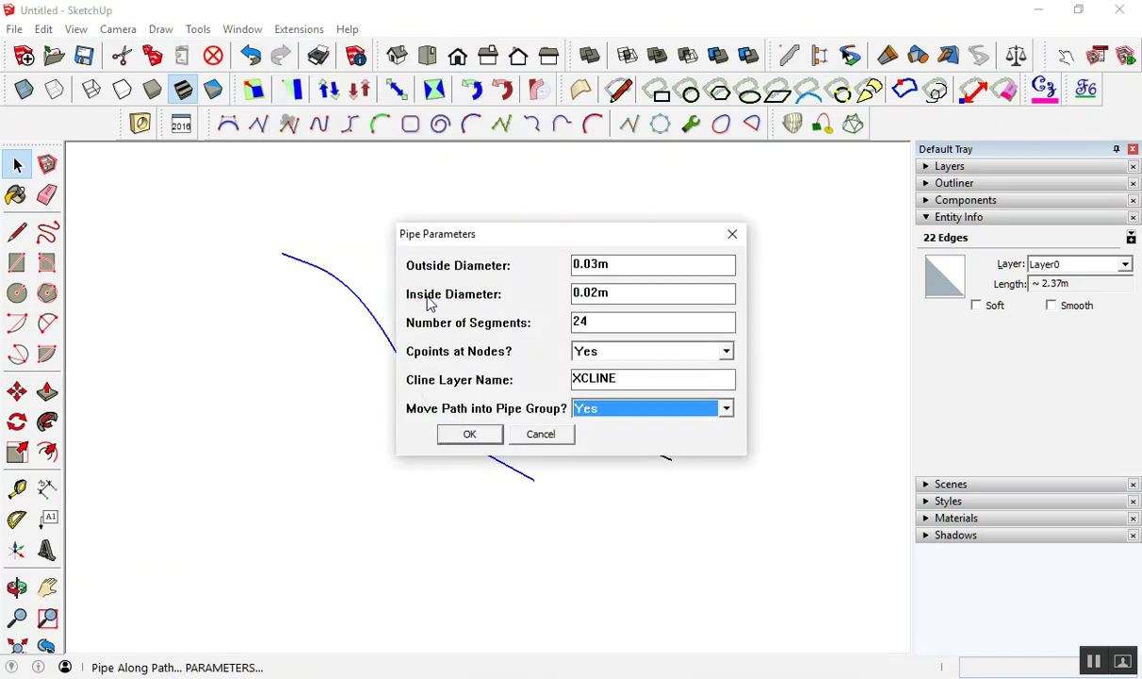
left_click(619, 267)
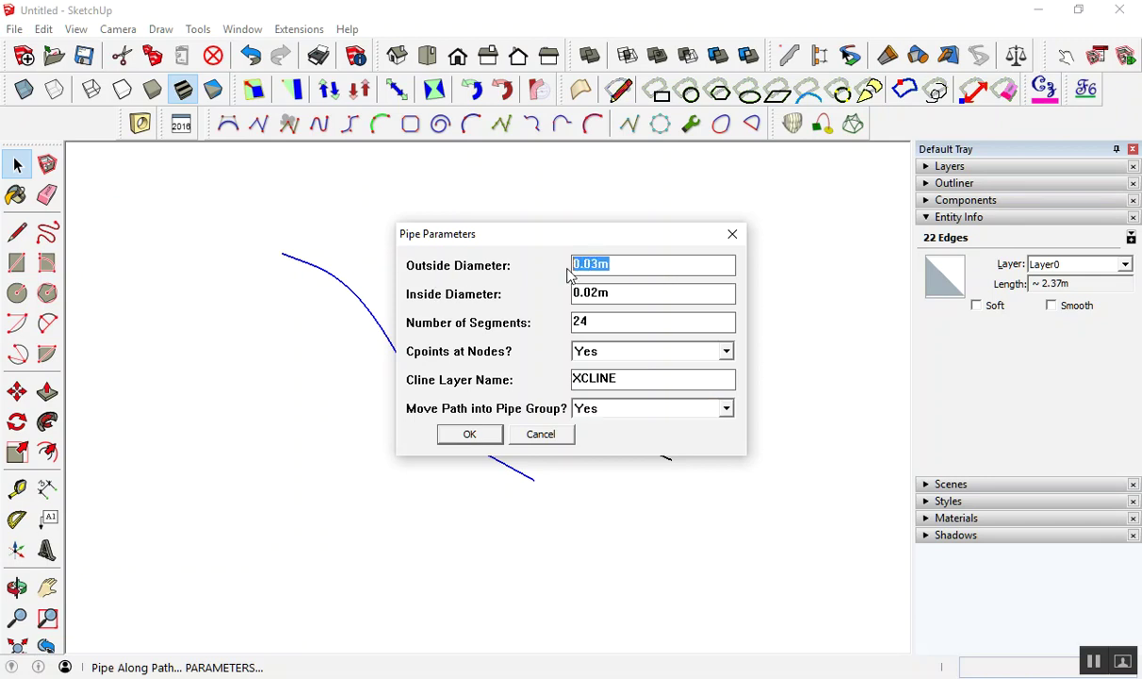
type(".025")
left_click(469, 434)
Zoom out to view the pipe and select the bare right curve.
scroll(479, 446, "up", 2)
scroll(509, 471, "up", 3)
scroll(527, 484, "up", 3)
scroll(414, 446, "down", 3)
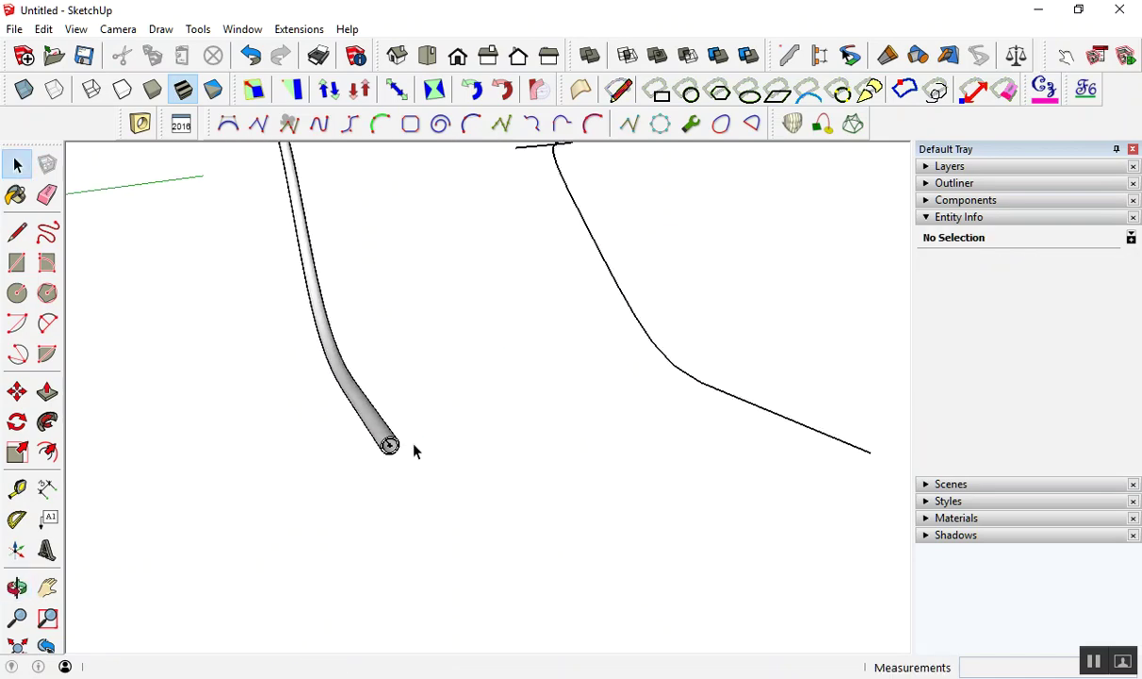
left_click(608, 449)
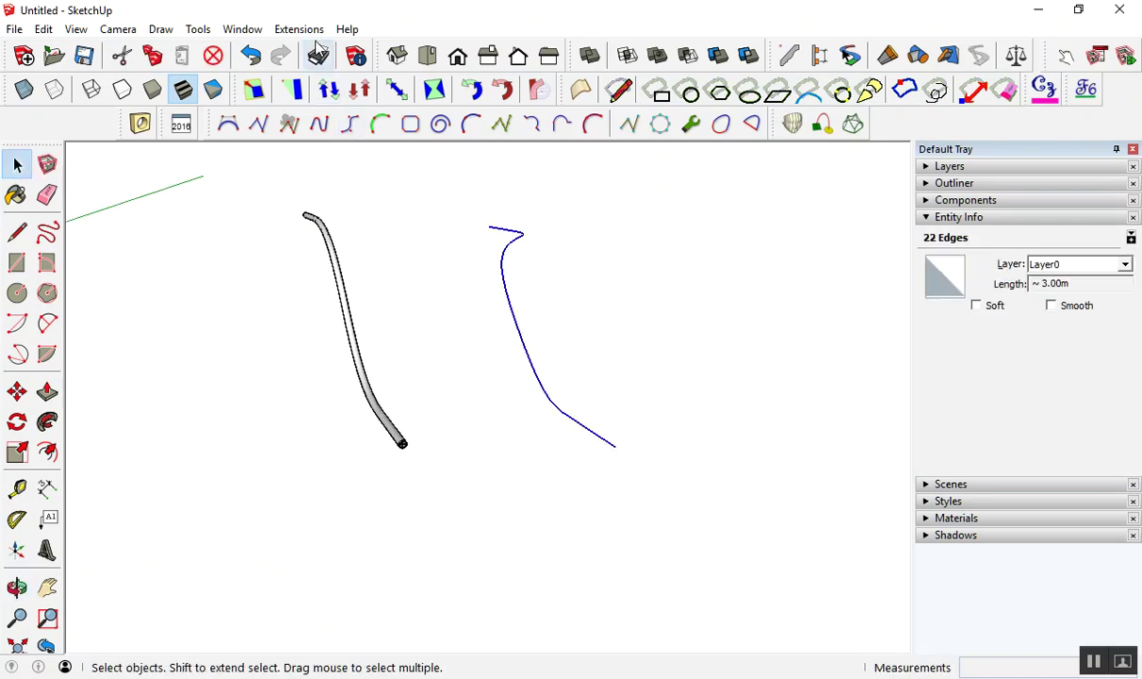
Pipe the right curve with Pipe Along Path, accepting the skewed-path readjustment.
left_click(299, 29)
left_click(354, 298)
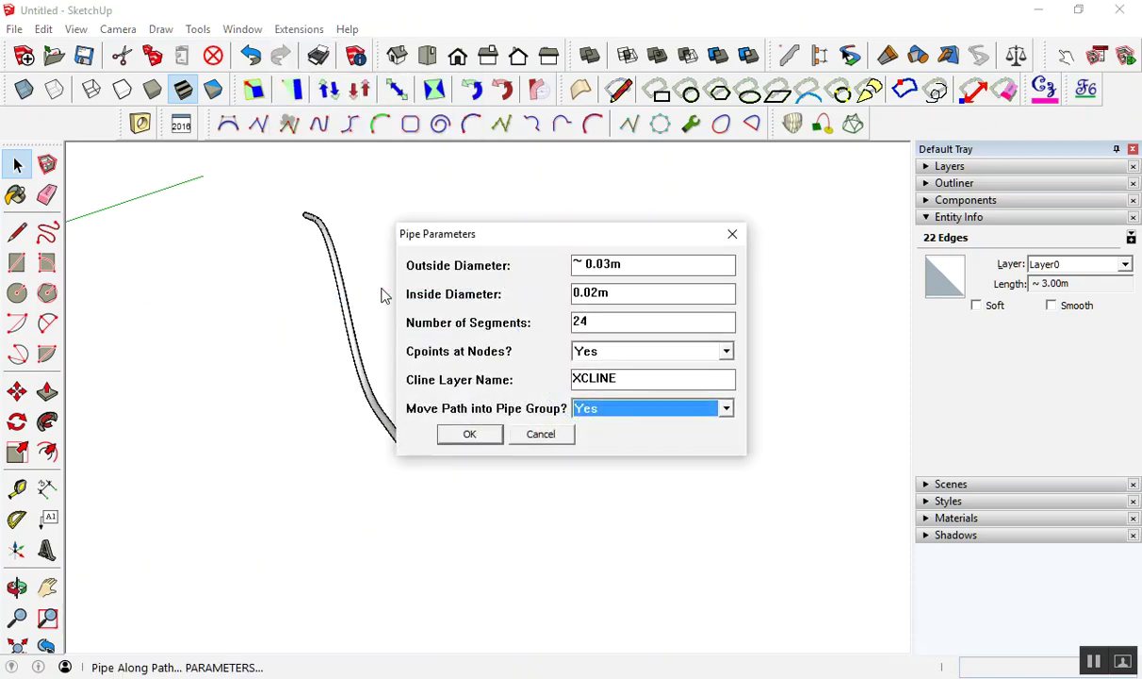
left_click(476, 432)
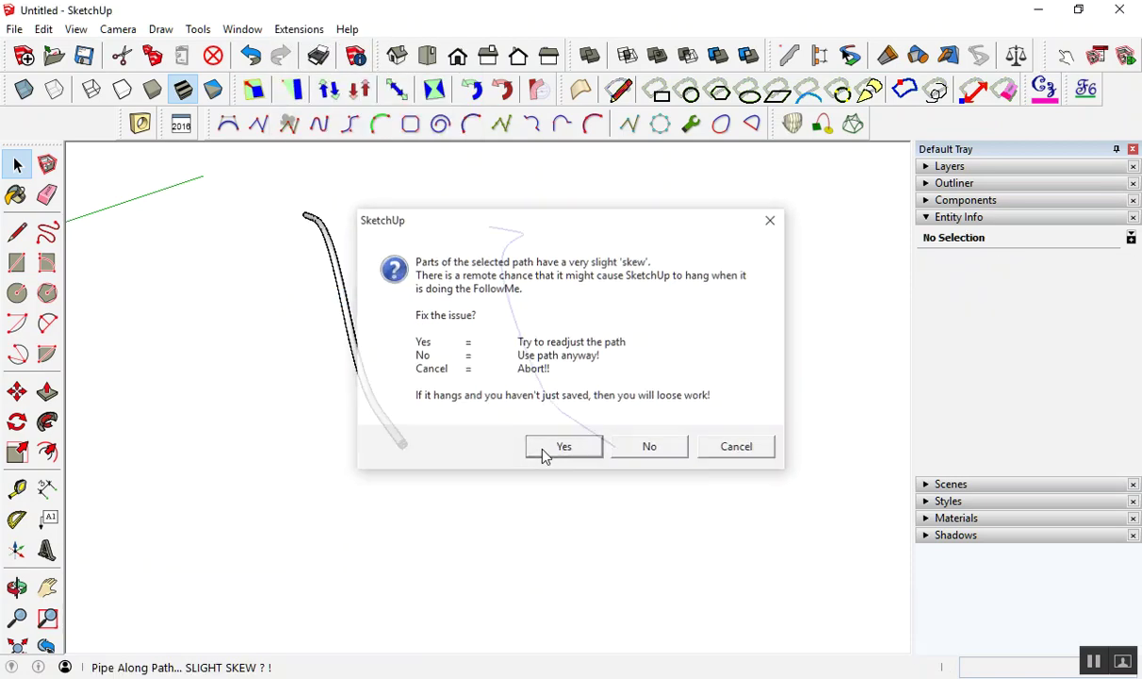
left_click(544, 449)
middle_click_drag(543, 386, 734, 510)
scroll(363, 200, "up", 2)
scroll(363, 200, "up", 2)
scroll(412, 209, "up", 2)
scroll(505, 222, "down", 2)
scroll(505, 235, "down", 3)
scroll(505, 234, "down", 3)
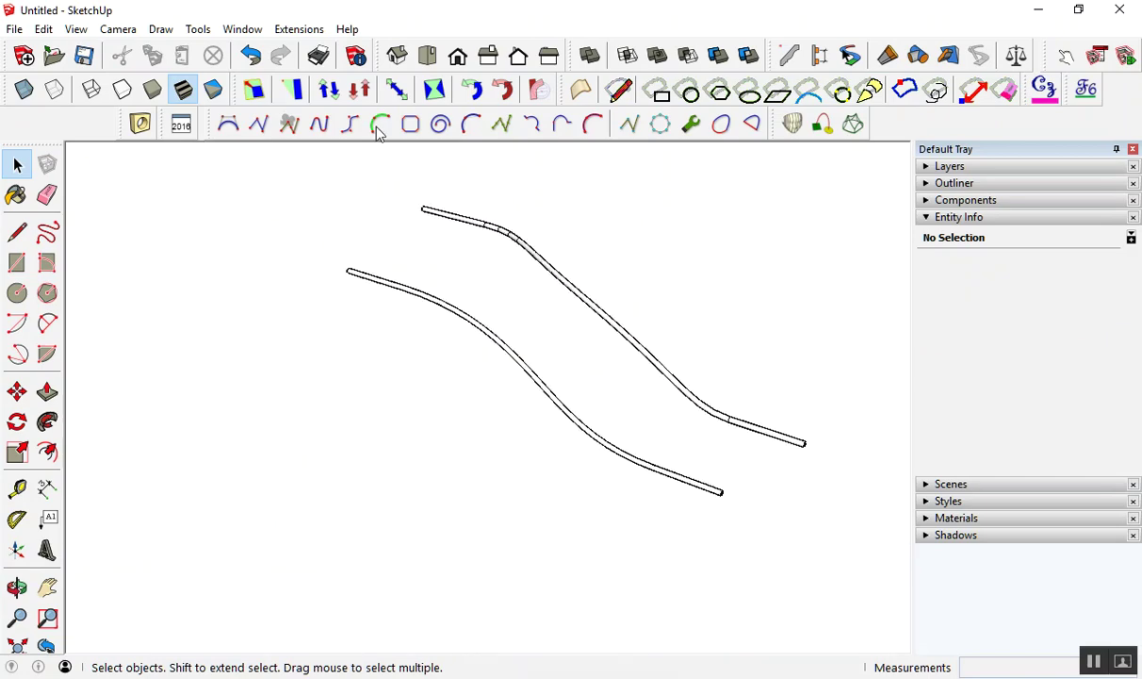
Undo twice to remove both pipes.
left_click(250, 58)
left_click(250, 59)
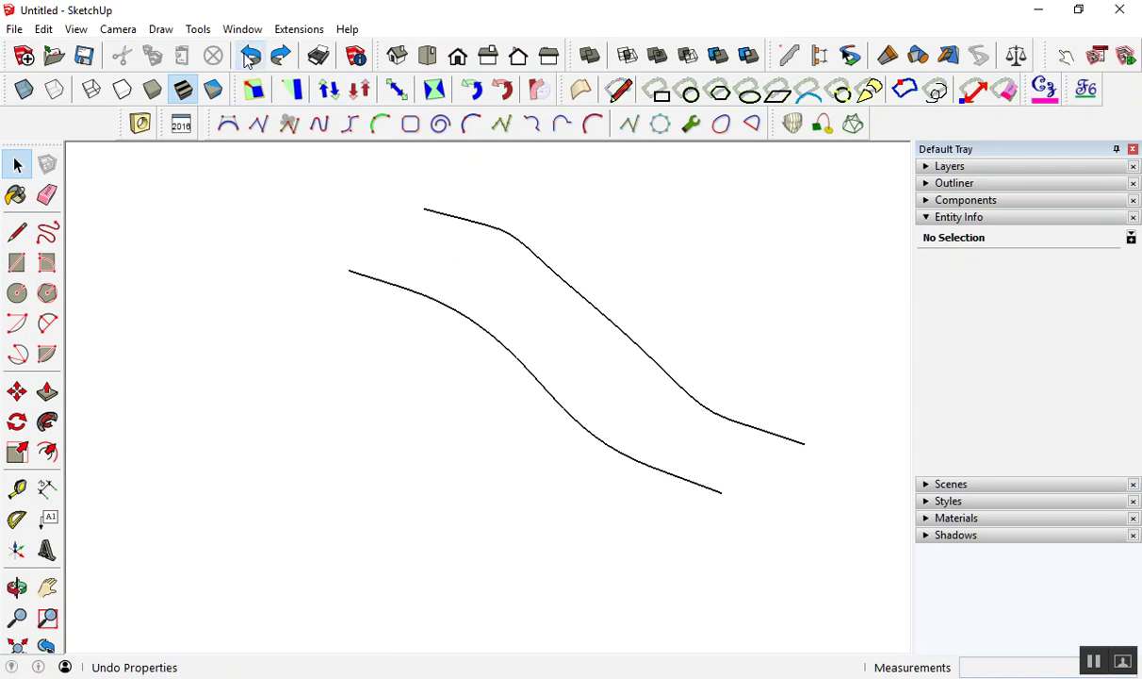
mouse_move(452, 283)
middle_mouse_down()
mouse_move(469, 289)
mouse_move(467, 309)
middle_mouse_up()
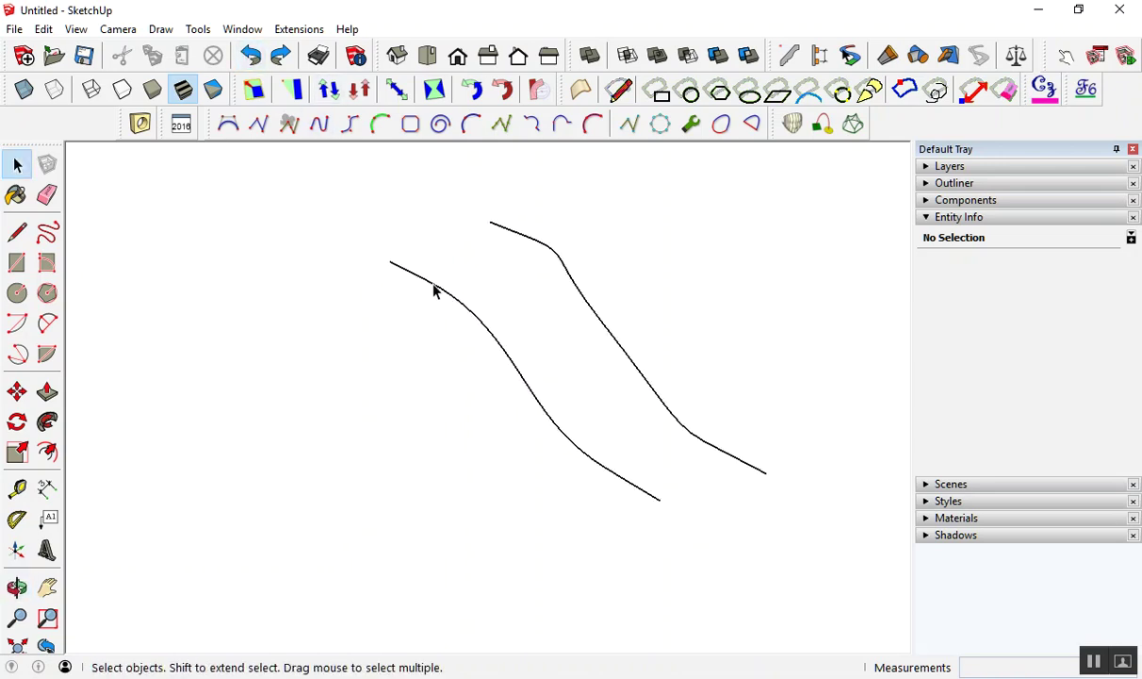
Select all the left path's edges and weld them into one curve.
left_click(433, 287)
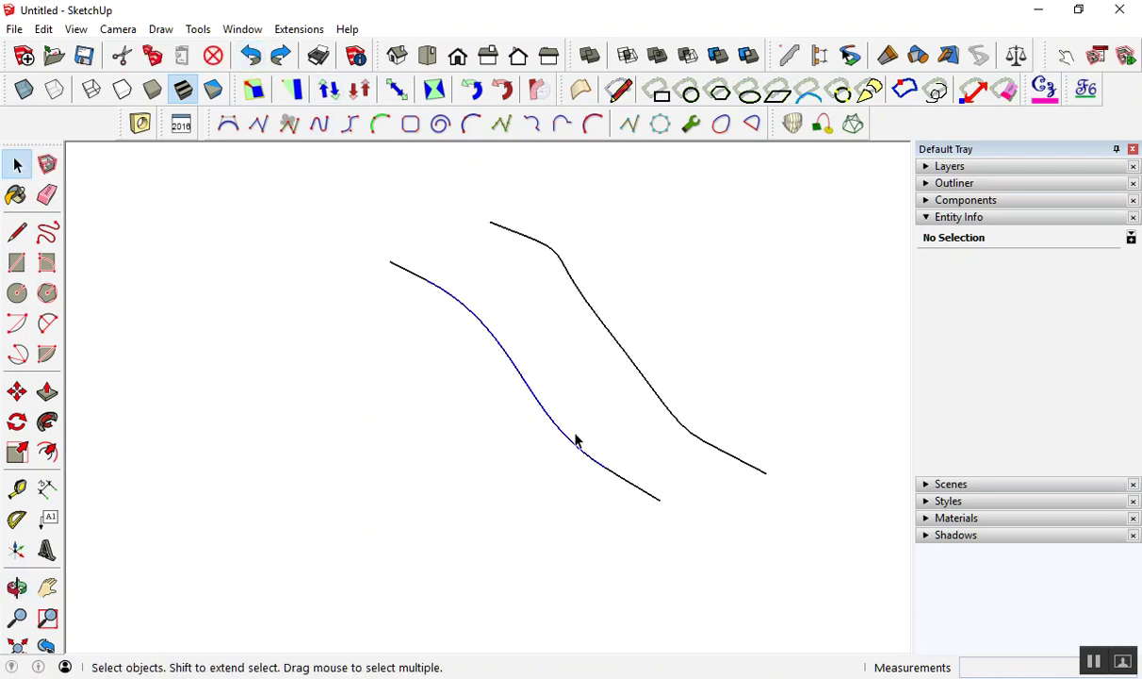
left_click(631, 488, "shift")
left_click(297, 29)
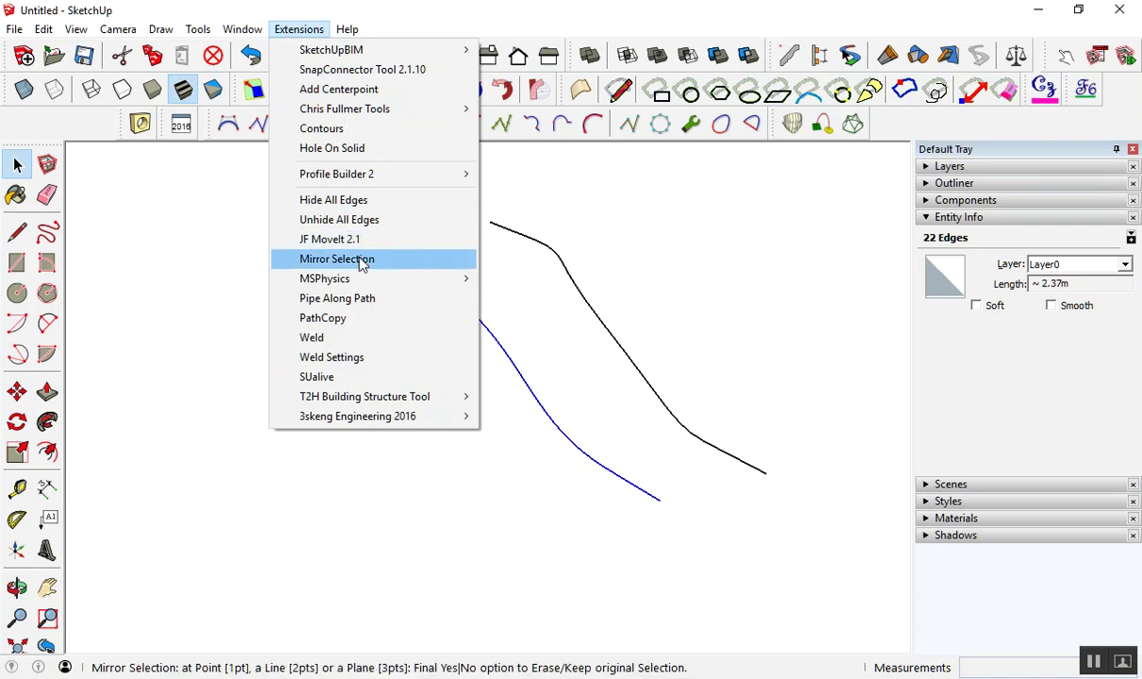
left_click(348, 339)
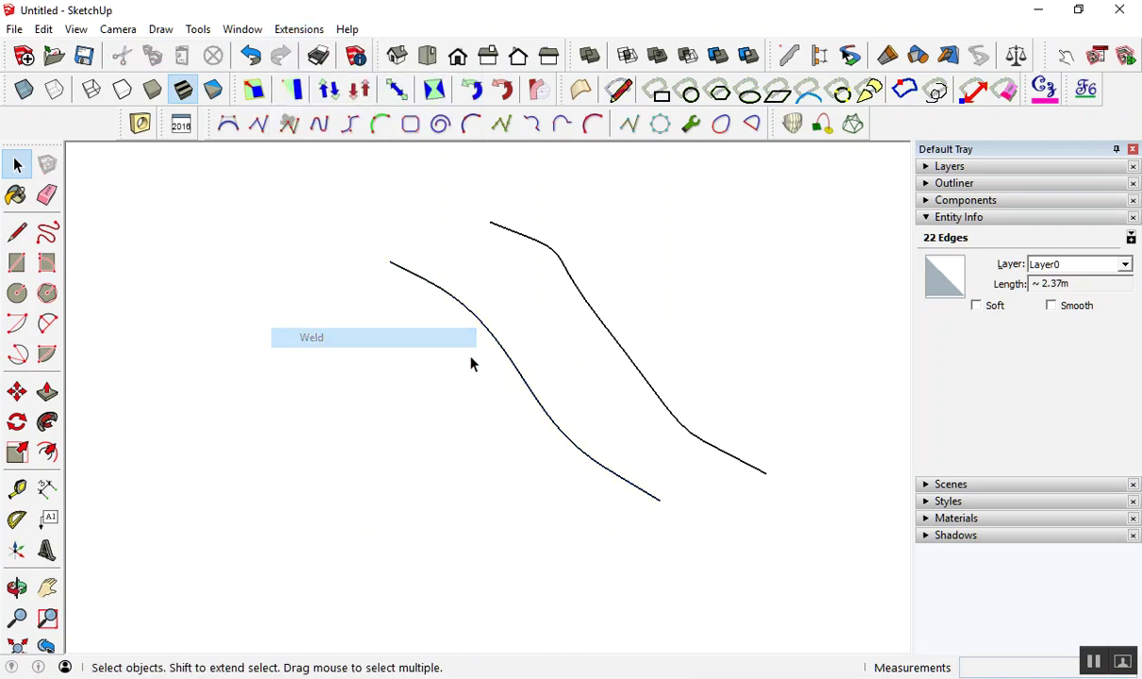
Select the right path's edges and weld them into one curve.
left_click(622, 358)
scroll(521, 247, "up", 2)
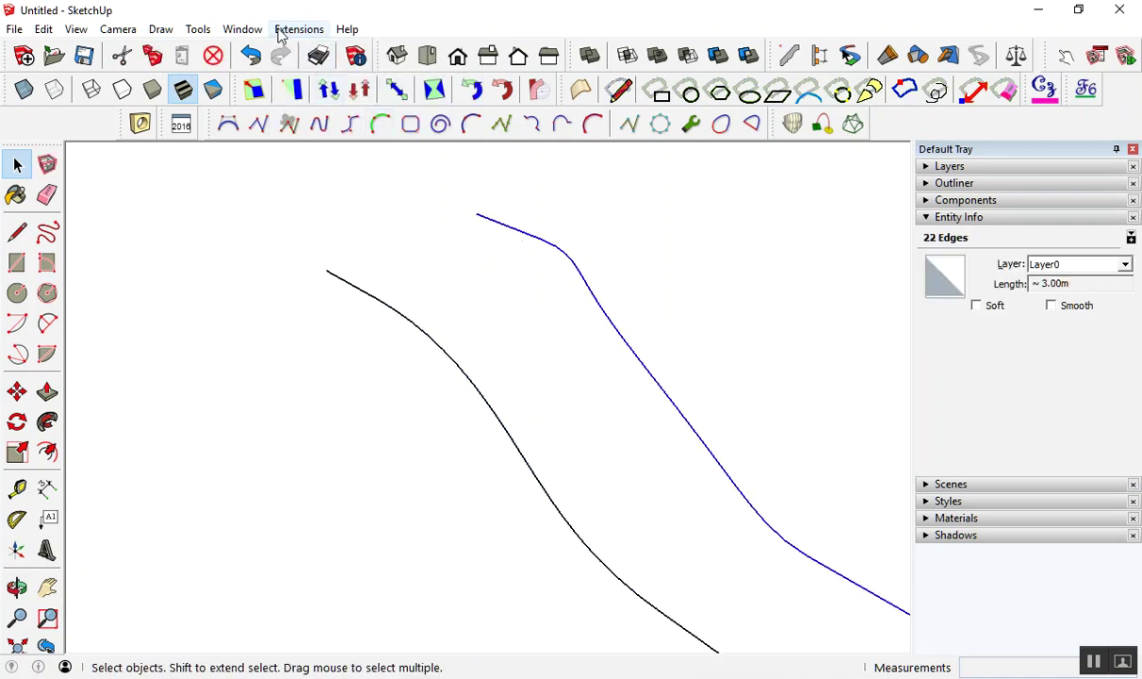
left_click(299, 30)
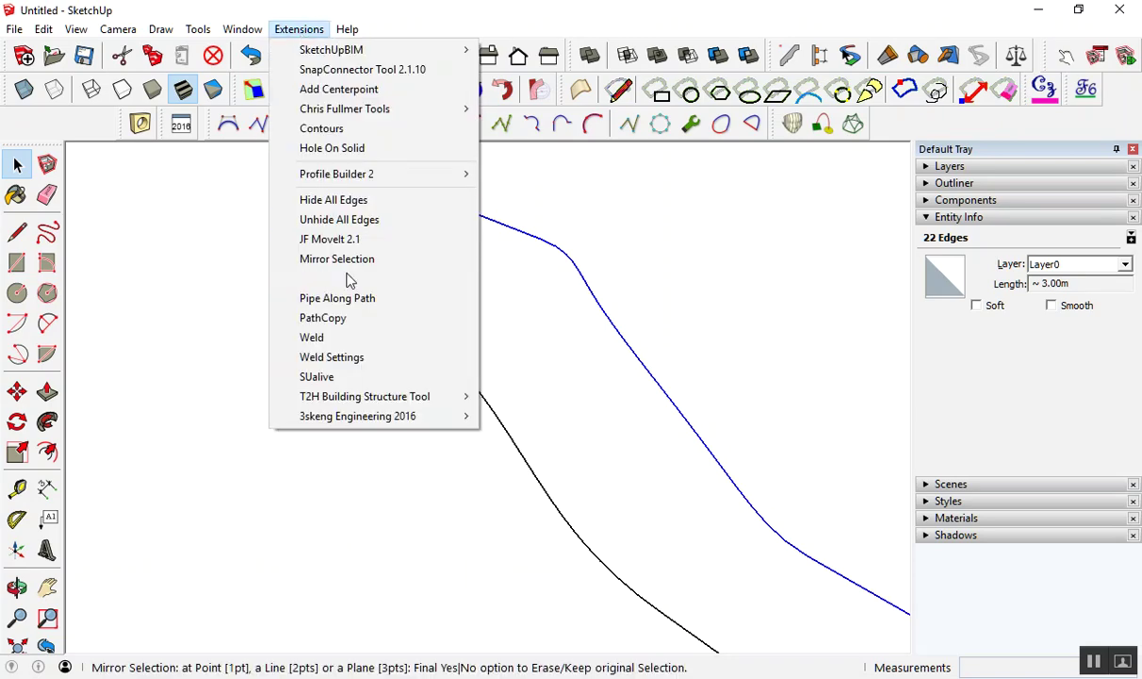
left_click(350, 337)
scroll(411, 361, "down", 1)
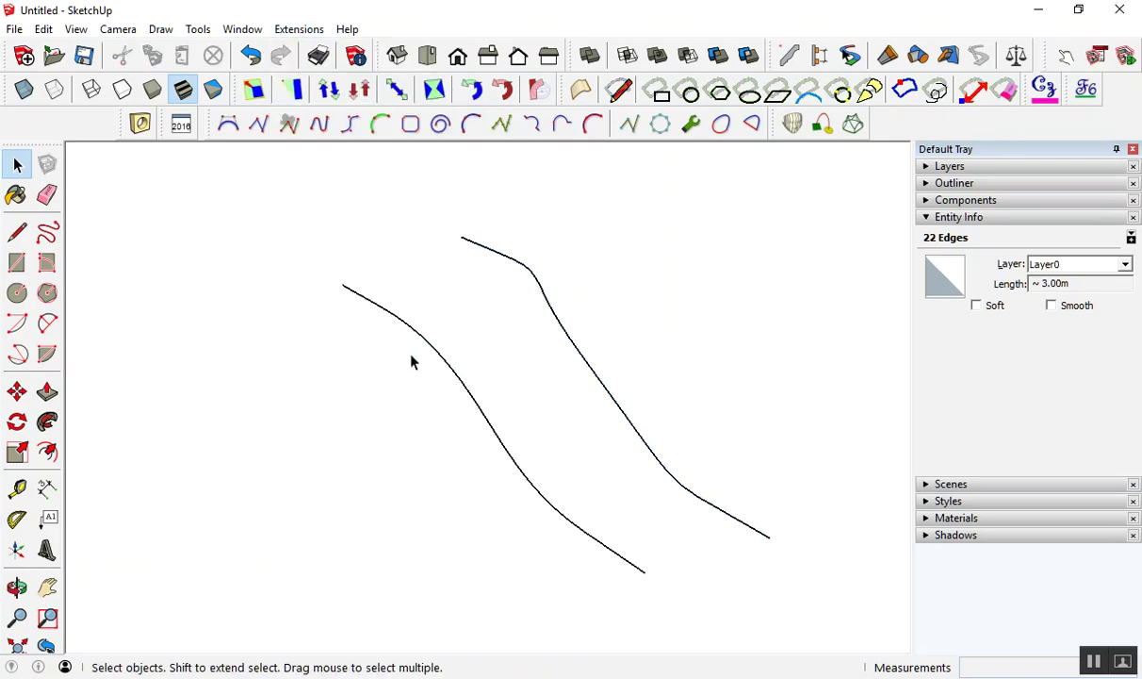
Select the welded left curve and bring up the Extensions menu.
left_click(461, 377)
scroll(462, 283, "down", 2)
left_click(299, 30)
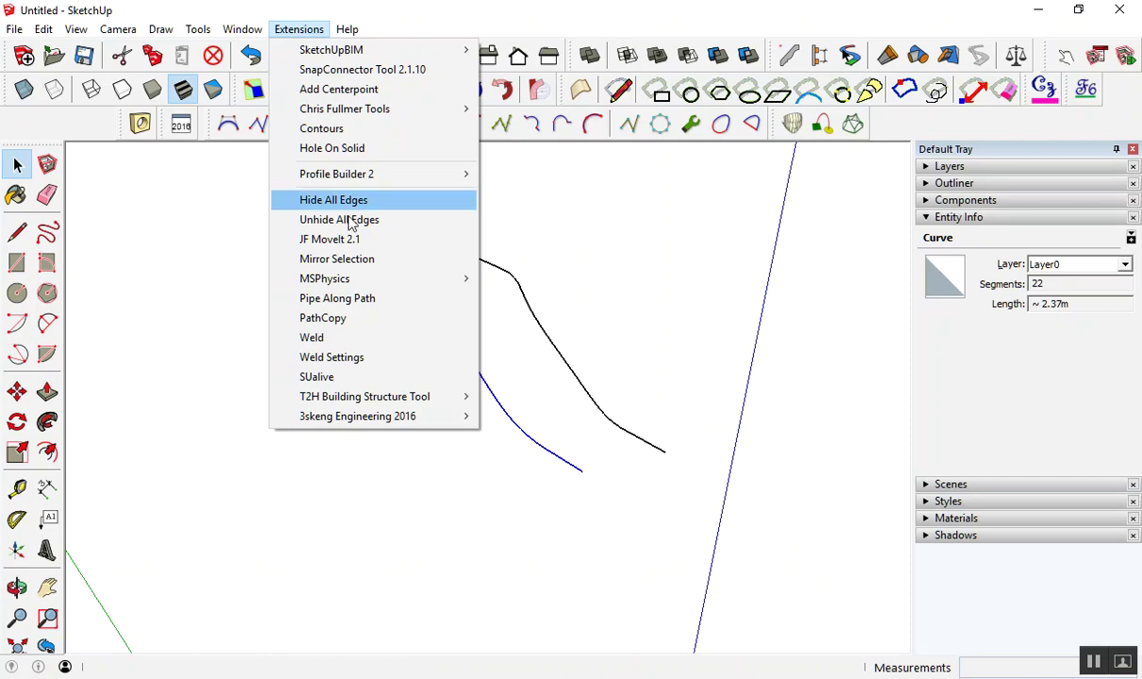
Pipe the left and right welded curves at 0.03 m outside, 0.02 m inside diameter, then open the pipe group.
left_click(346, 301)
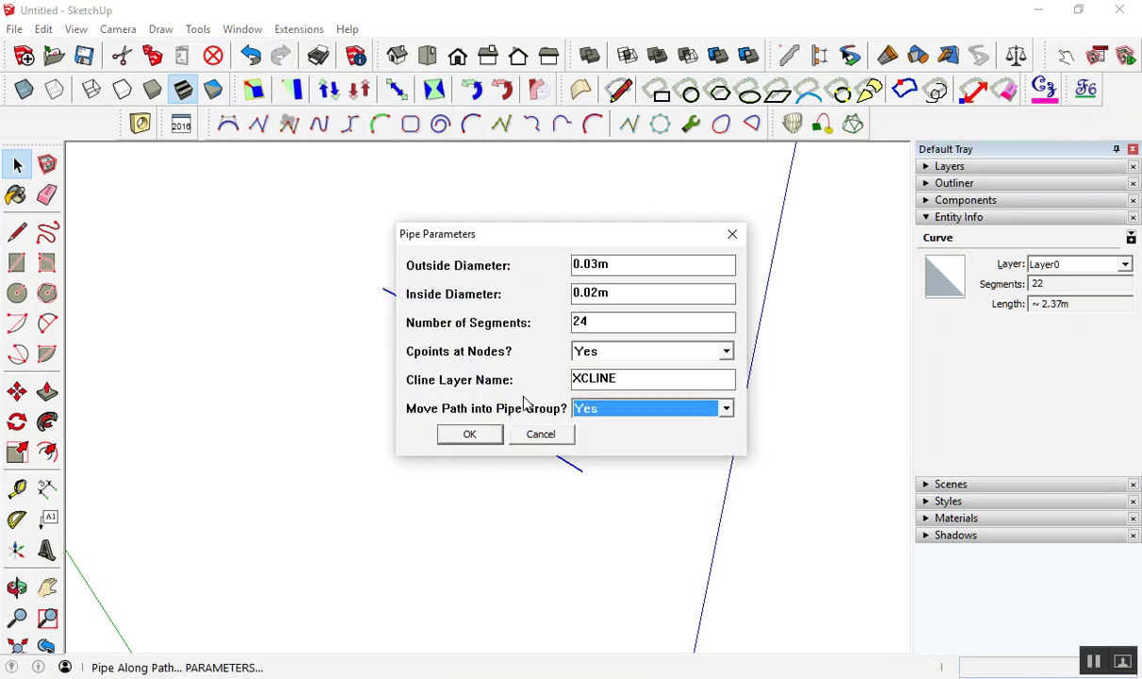
left_click(470, 435)
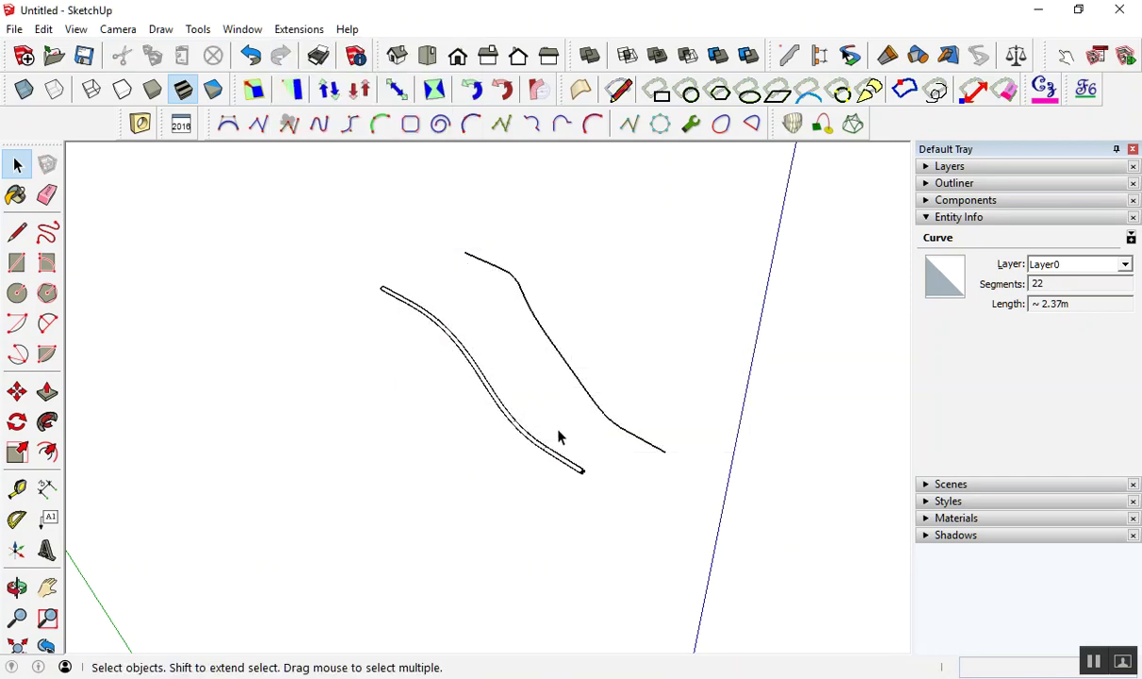
left_click(630, 423)
left_click(299, 29)
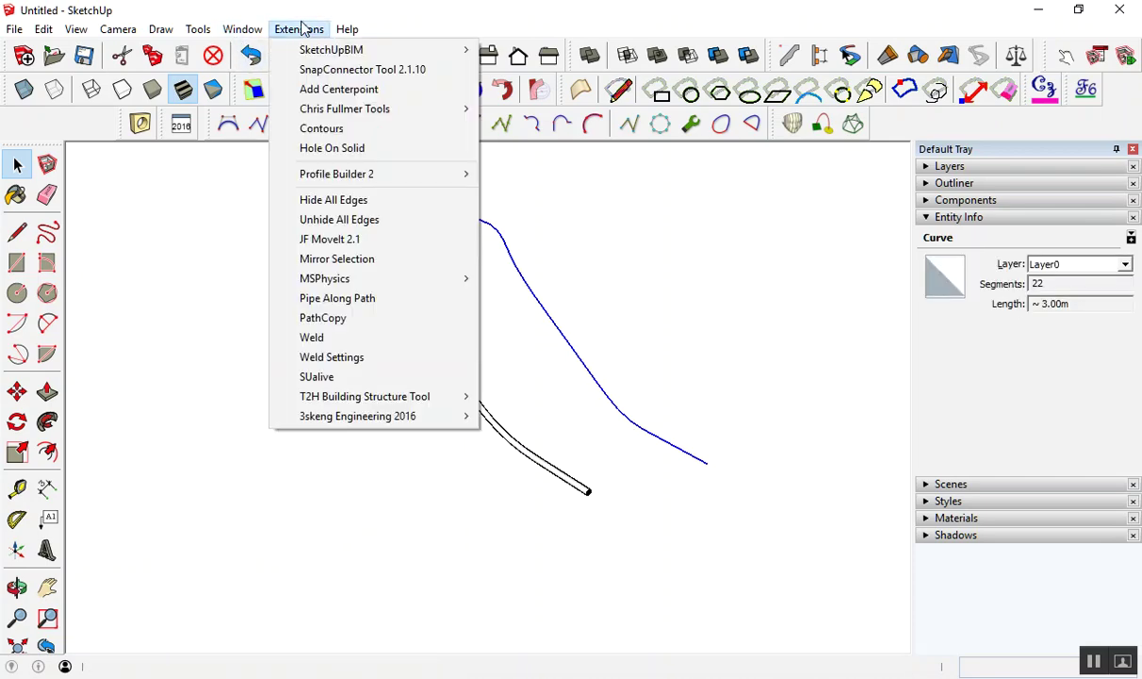
left_click(326, 298)
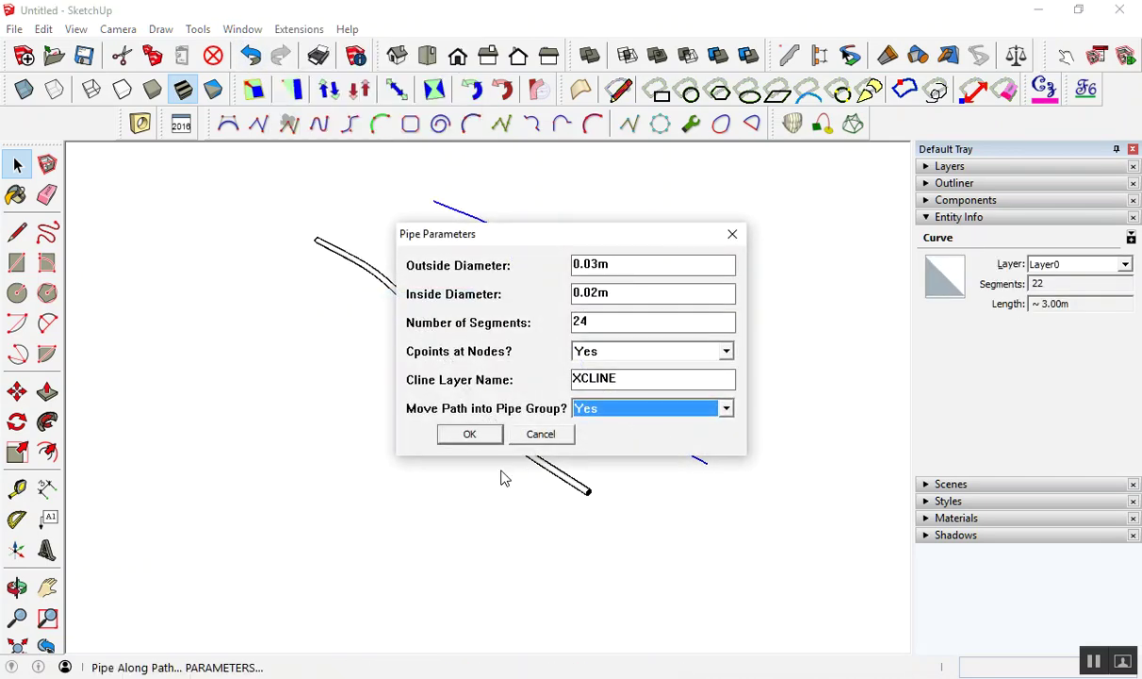
left_click(474, 440)
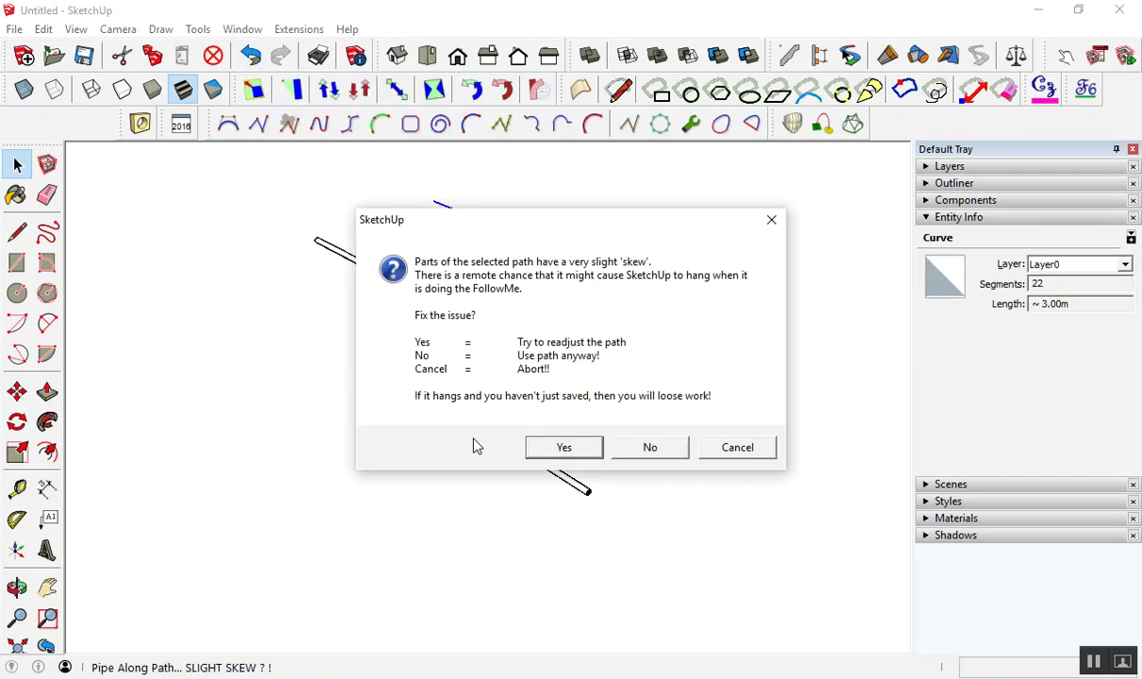
left_click(556, 447)
scroll(509, 255, "up", 2)
scroll(489, 221, "up", 4)
scroll(495, 264, "up", 2)
key("space")
double_click(484, 238)
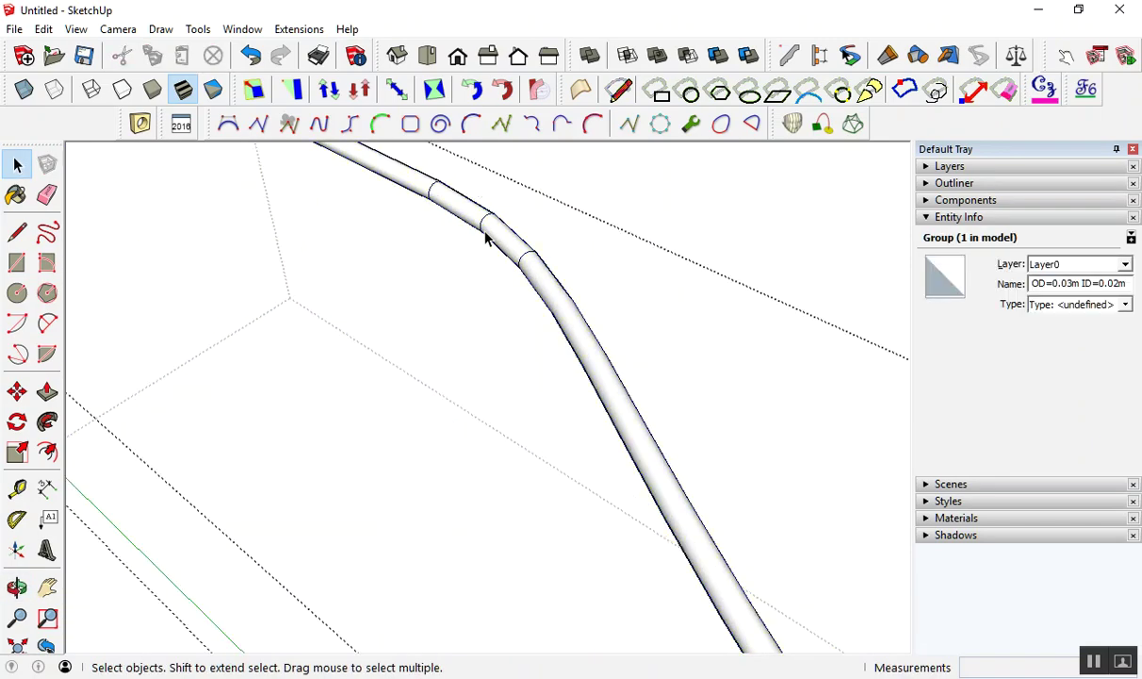
Erase the seam ring crossing the upper pipe near its bend.
key("e")
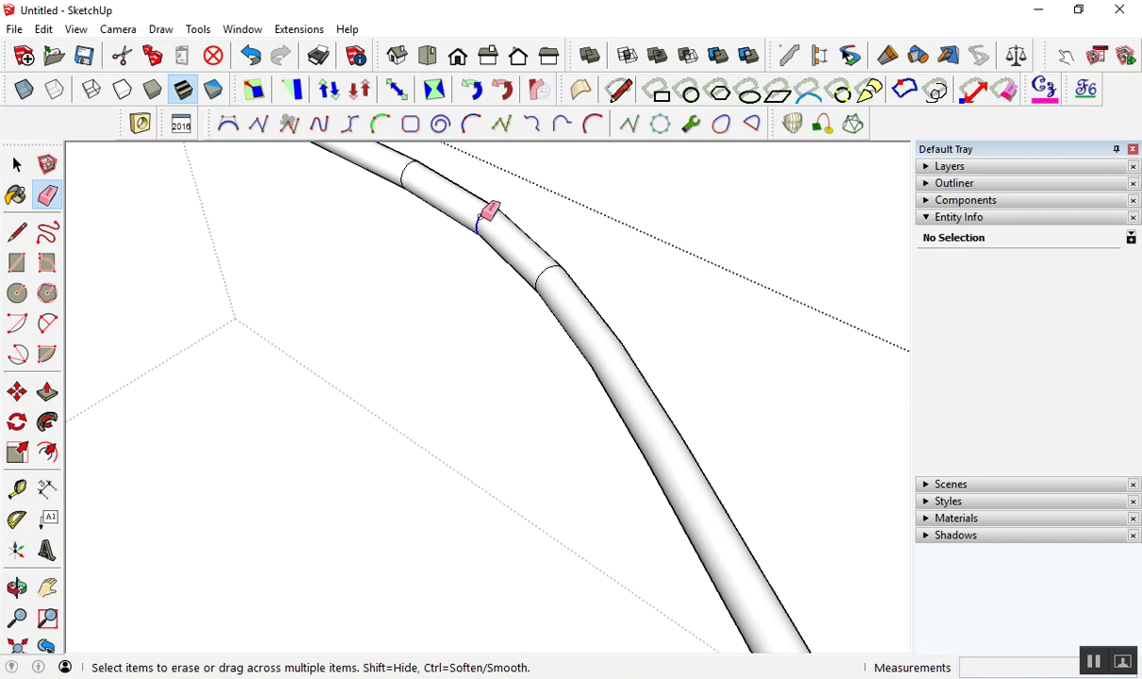
left_click(551, 268)
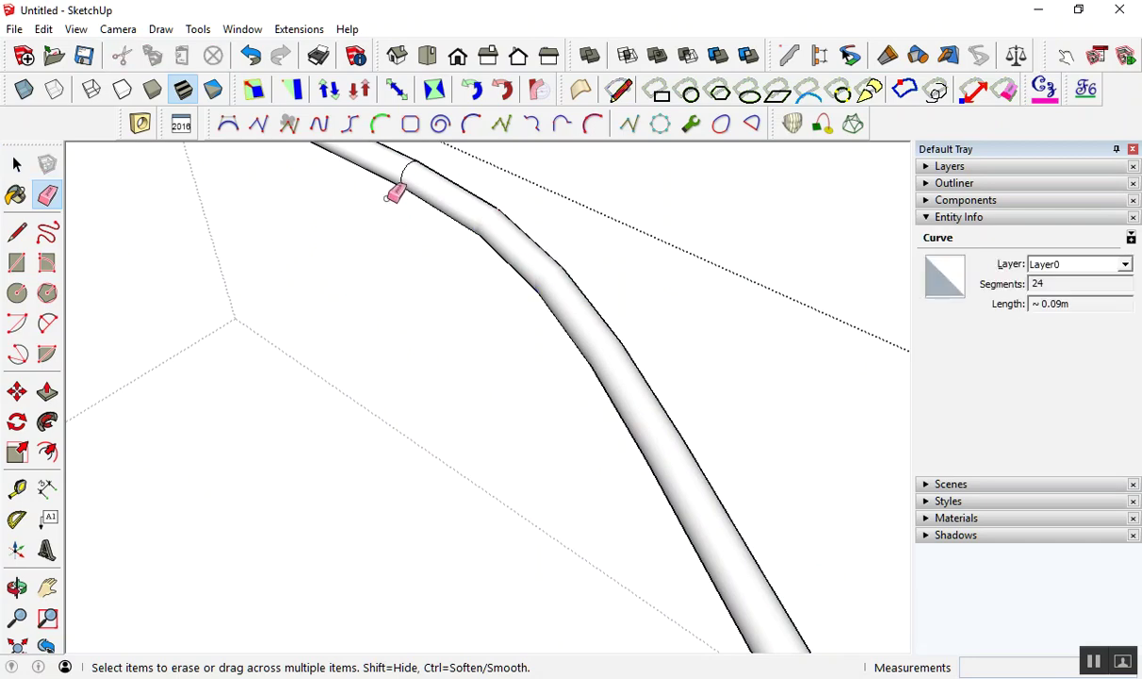
scroll(413, 172, "down", 2)
scroll(415, 173, "down", 2)
scroll(414, 173, "down", 3)
scroll(525, 269, "down", 2)
scroll(524, 269, "up", 3)
scroll(536, 326, "up", 2)
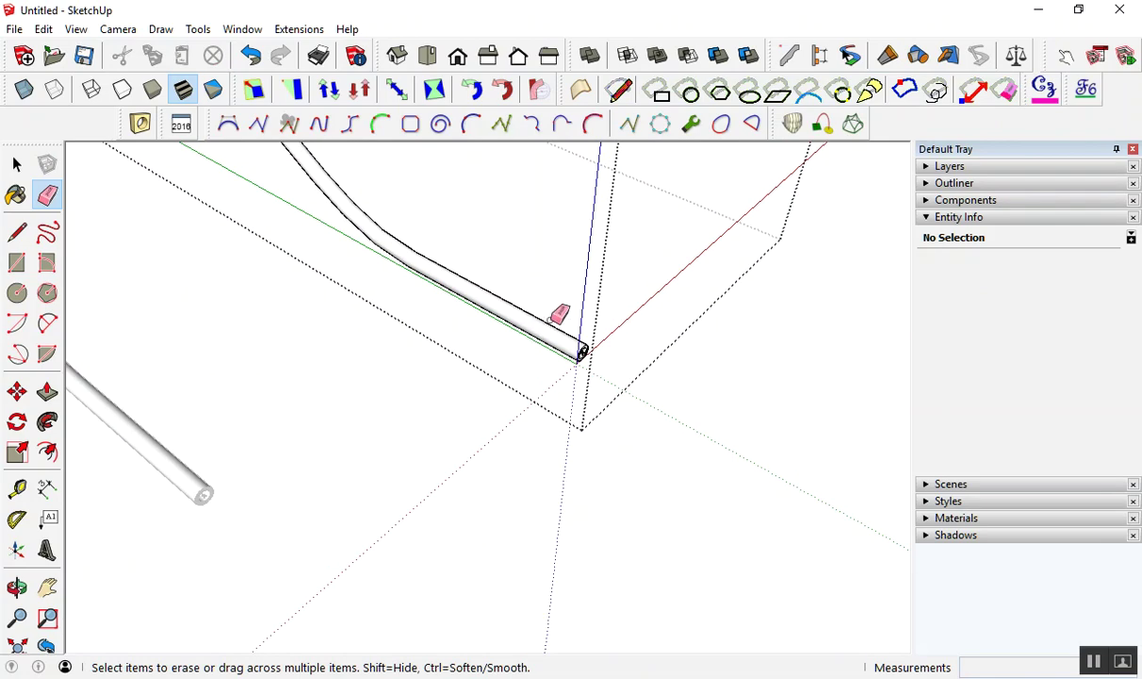
scroll(558, 314, "down", 1)
scroll(564, 312, "down", 2)
scroll(575, 325, "down", 2)
Orbit out to see both pipes whole, then bring up the plugin store page.
key("space")
middle_click_drag(637, 408, 528, 301)
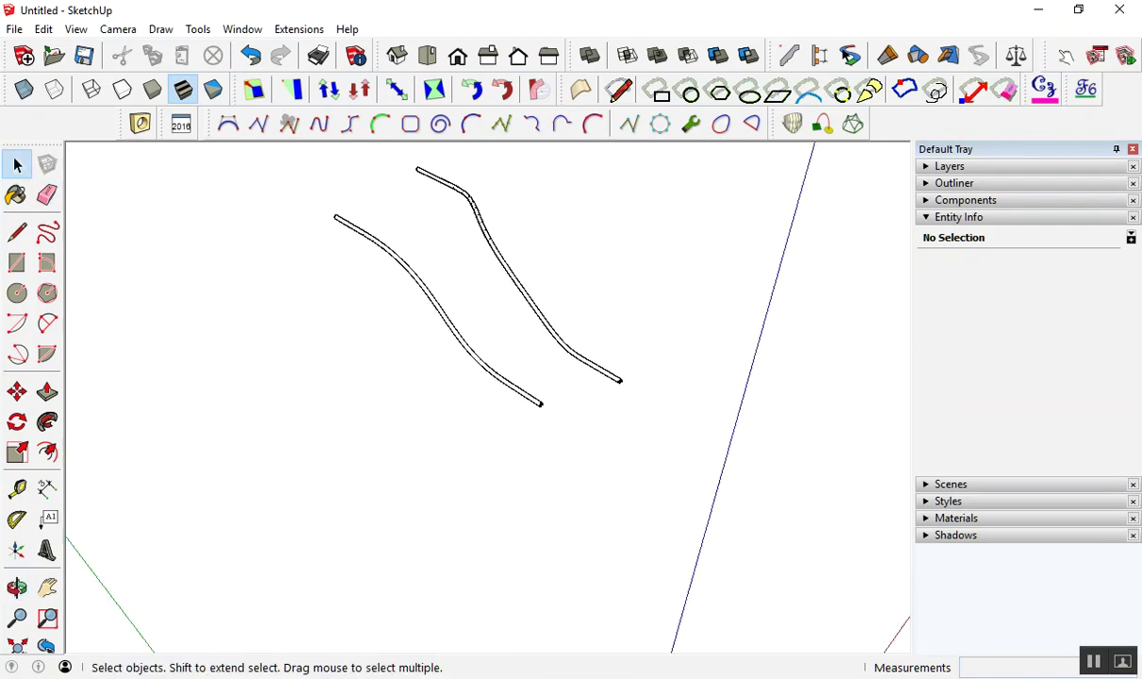
left_click(412, 594)
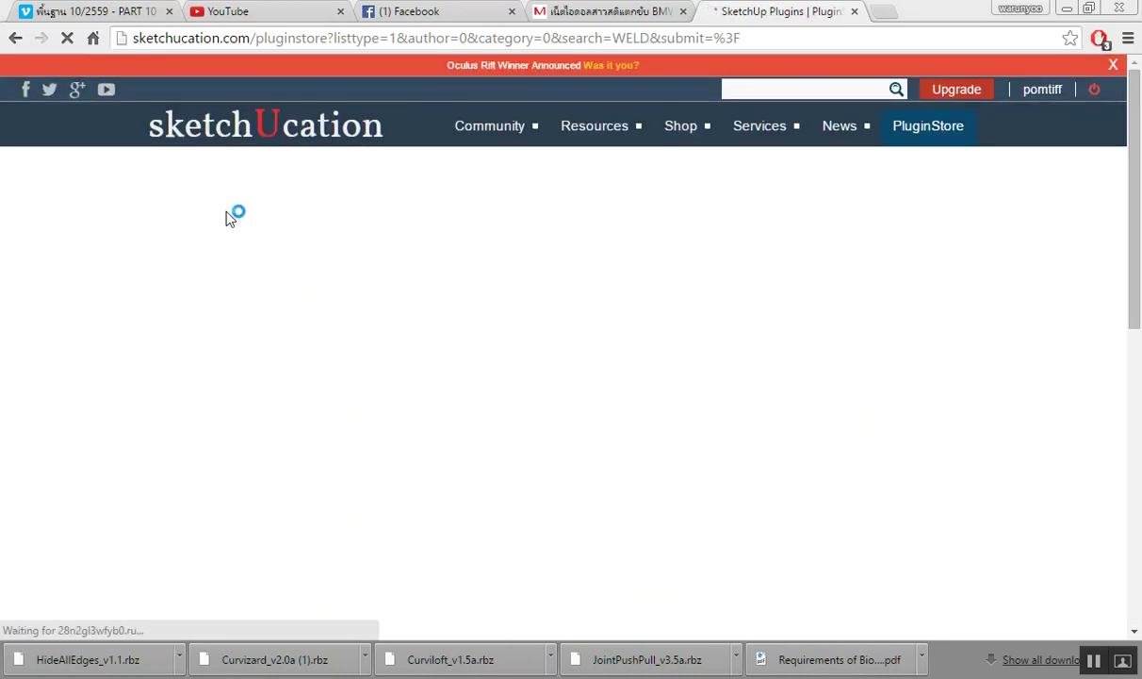
Scroll the WELD search results to the TIG-weld v2.0 entry, then return to the piped model.
scroll(467, 446, "down", 2)
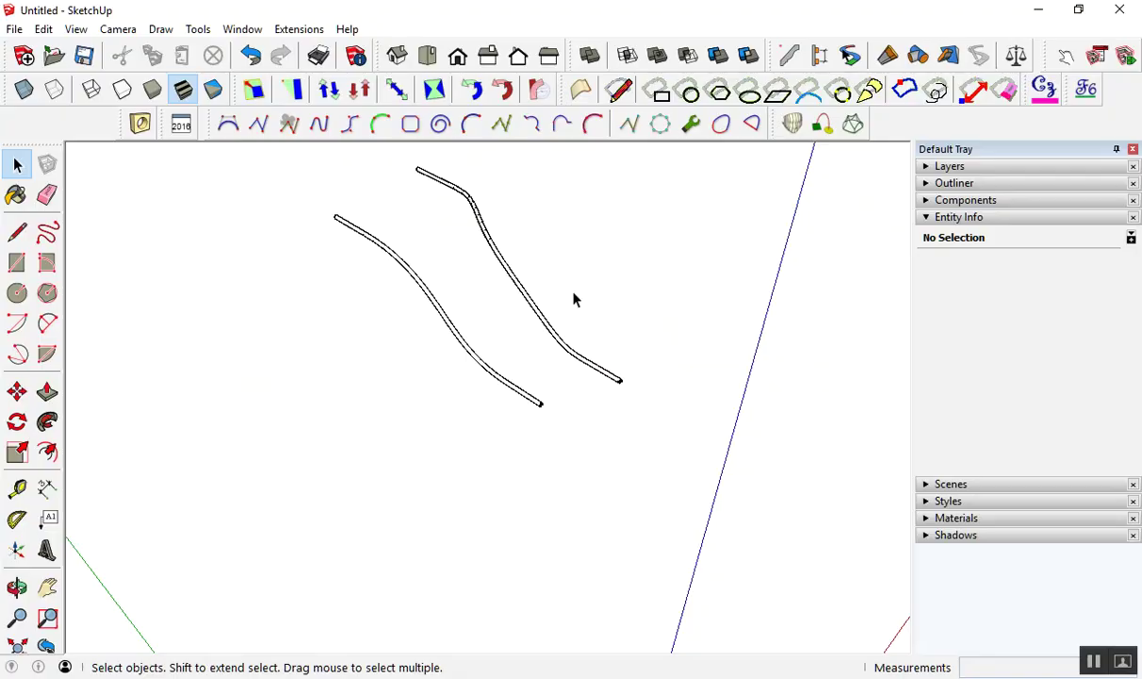
mouse_move(542, 275)
middle_mouse_down()
mouse_move(382, 257)
mouse_move(234, 201)
middle_mouse_up()
scroll(423, 311, "up", 2)
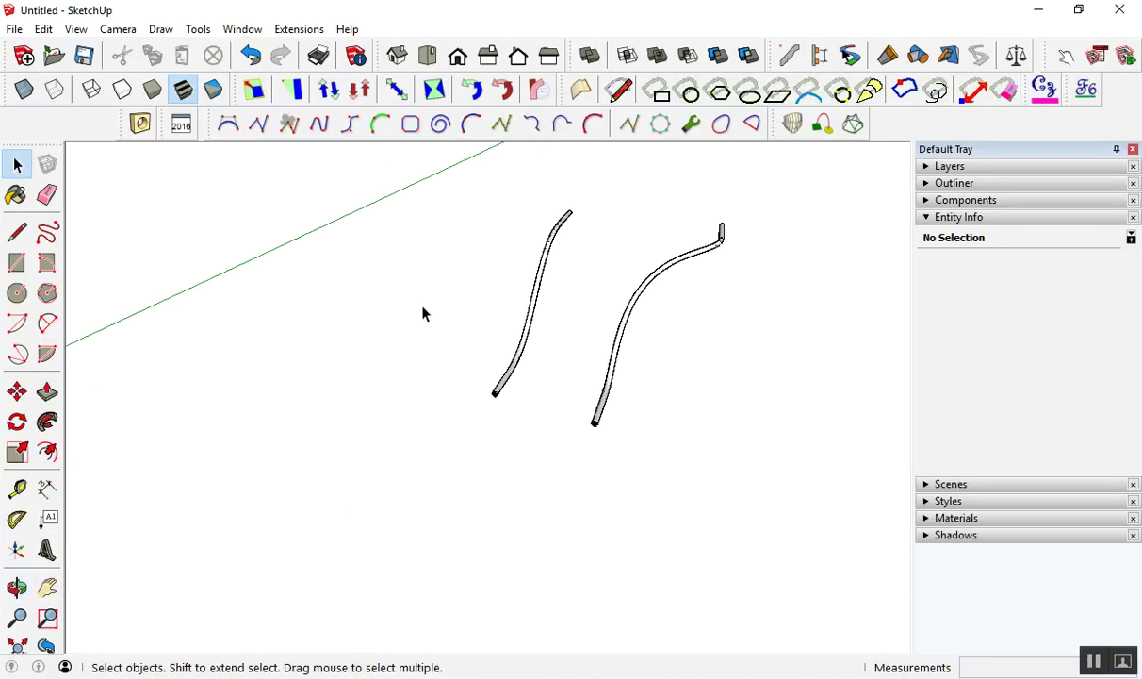
Orbit the pipes upright and start a polyline below them, running up the right side.
scroll(510, 321, "up", 3)
mouse_move(510, 321)
middle_mouse_down()
mouse_move(839, 413)
mouse_move(540, 436)
middle_mouse_up()
scroll(401, 434, "down", 3)
middle_click_drag(400, 433, 564, 409)
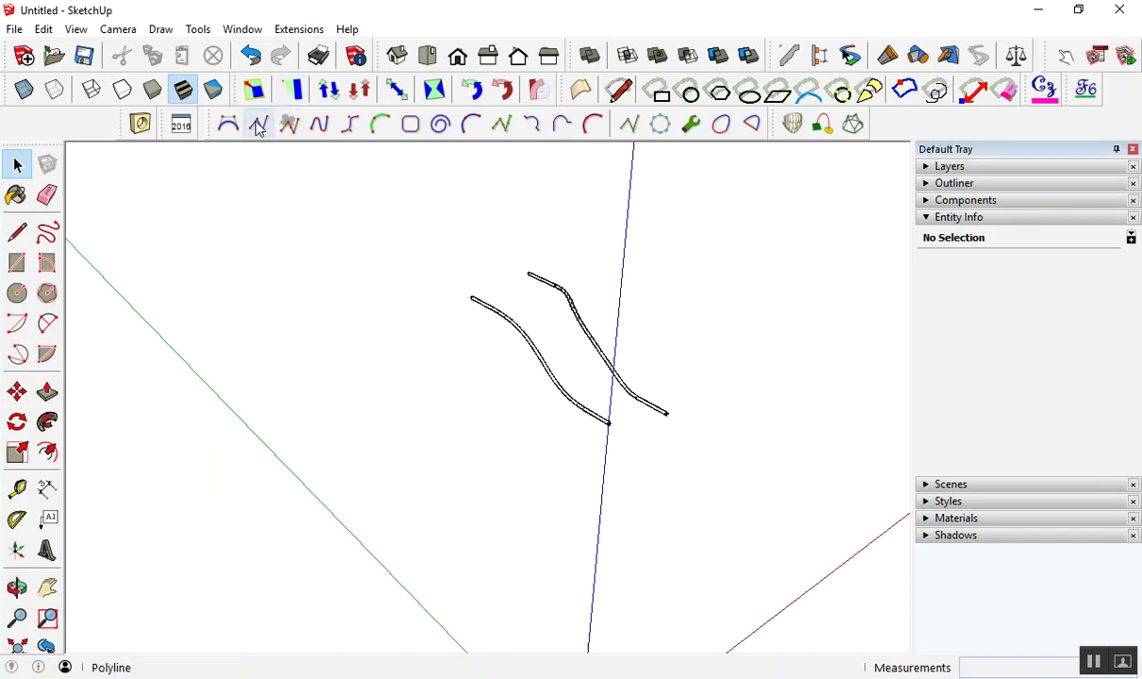
left_click(258, 126)
mouse_move(283, 245)
middle_mouse_down()
mouse_move(322, 332)
mouse_move(471, 382)
mouse_move(406, 397)
middle_mouse_up()
left_click(407, 397)
left_click(554, 415)
left_click(642, 380)
left_click(662, 322)
Continue the polyline over the top of the pipes and down the left side near the origin.
left_click(655, 297)
left_click(649, 274)
left_click(606, 227)
left_click(479, 201)
left_click(329, 210)
left_click(307, 301)
left_click(223, 343)
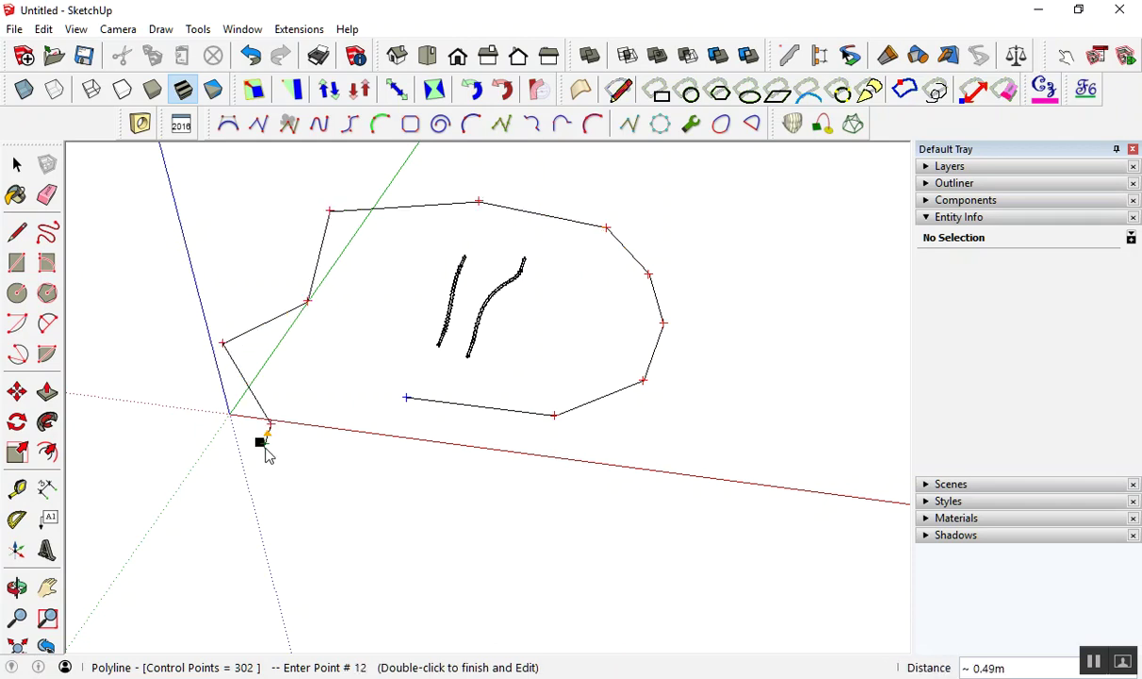
scroll(313, 428, "up", 3)
Close the polyline loop with a straight line so it becomes a shaded face.
right_click(340, 401)
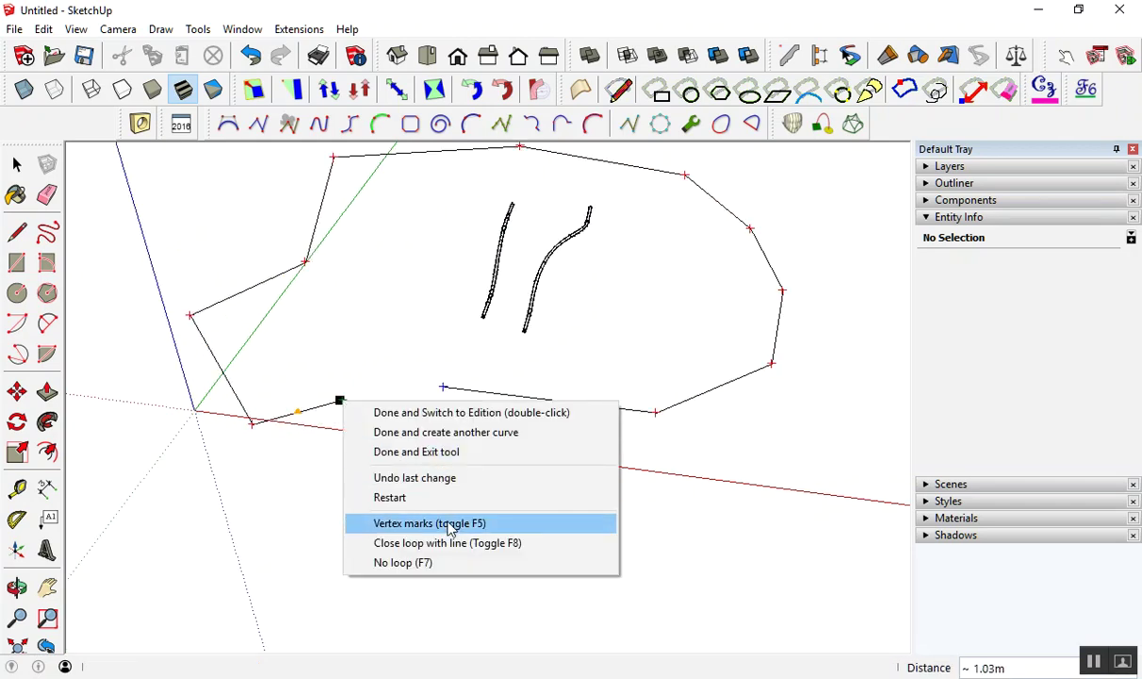
left_click(429, 542)
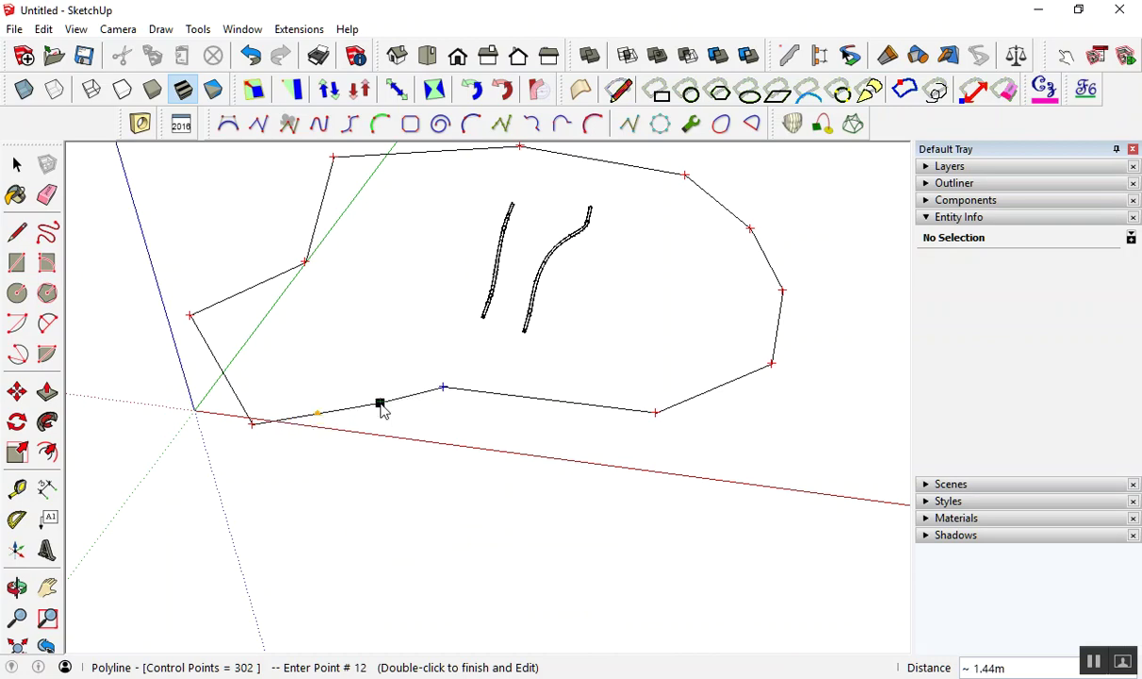
double_click(374, 417)
middle_click_drag(400, 477, 217, 472)
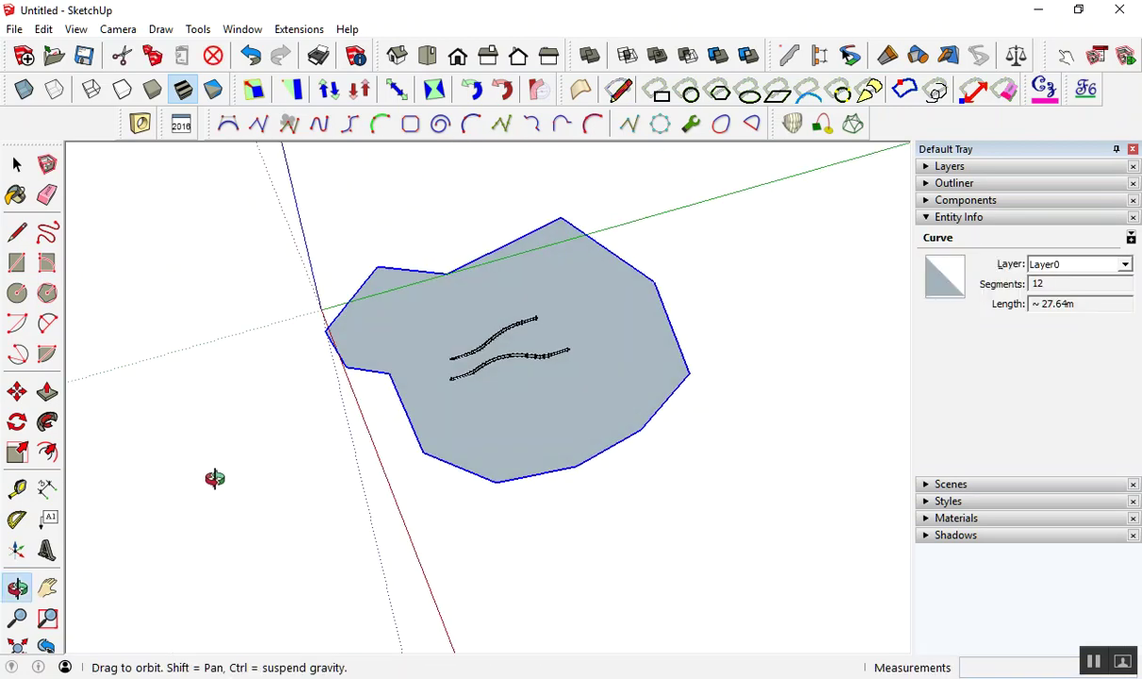
scroll(231, 302, "down", 2)
scroll(238, 268, "down", 1)
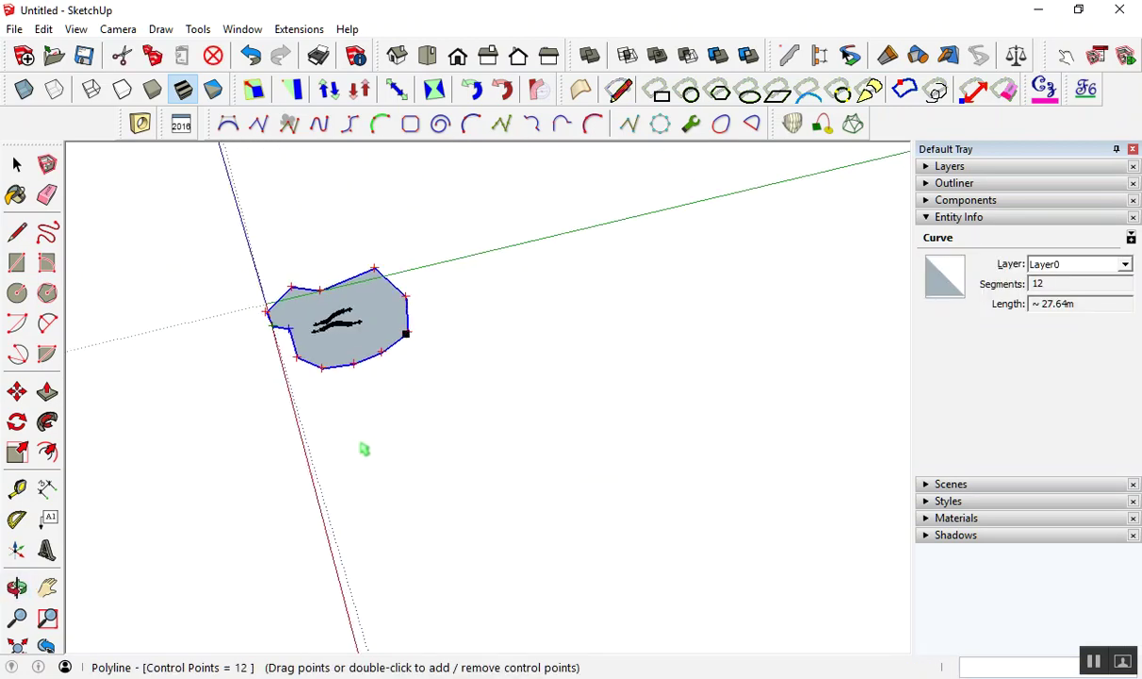
left_click(254, 123)
Draw a 7-point open zigzag polyline beside the shaded face.
left_click(324, 436)
left_click(444, 417)
left_click(553, 279)
left_click(653, 305)
left_click(727, 355)
left_click(670, 415)
left_click(648, 495)
left_click(648, 495)
mouse_move(648, 498)
middle_mouse_down()
mouse_move(538, 229)
mouse_move(688, 329)
mouse_move(611, 330)
mouse_move(517, 269)
mouse_move(472, 317)
middle_mouse_up()
left_click(611, 330)
Draw four connected straight edges from lower left to upper right with the Line tool.
left_click(17, 232)
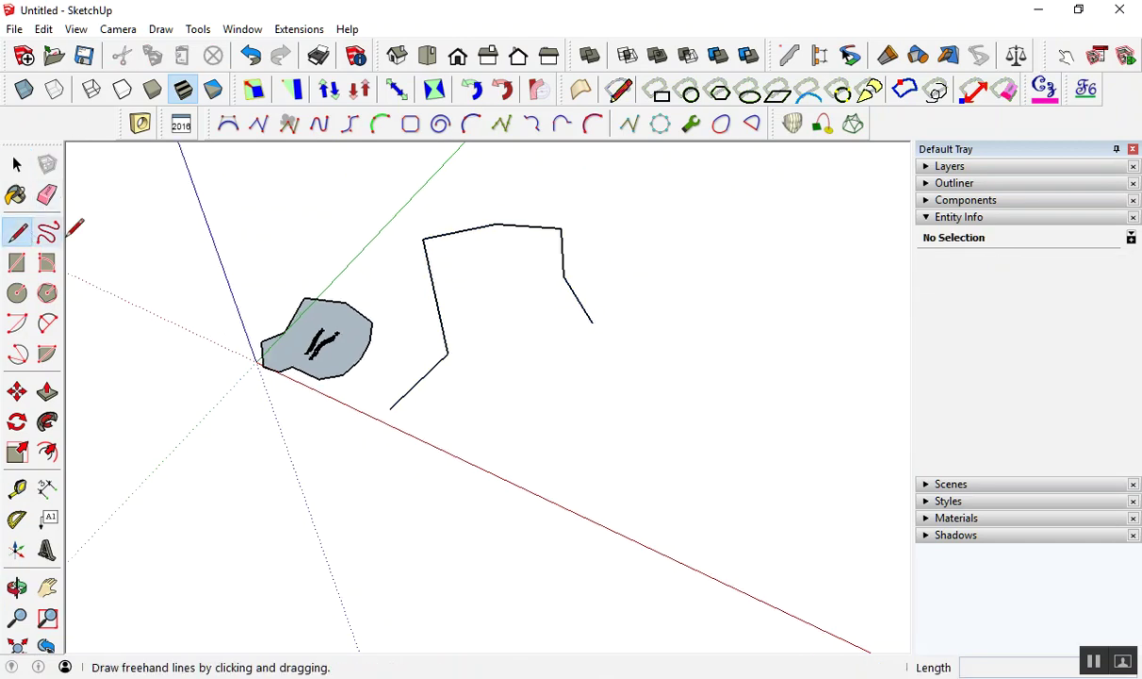
left_click(293, 485)
left_click(430, 498)
left_click(528, 432)
left_click(656, 427)
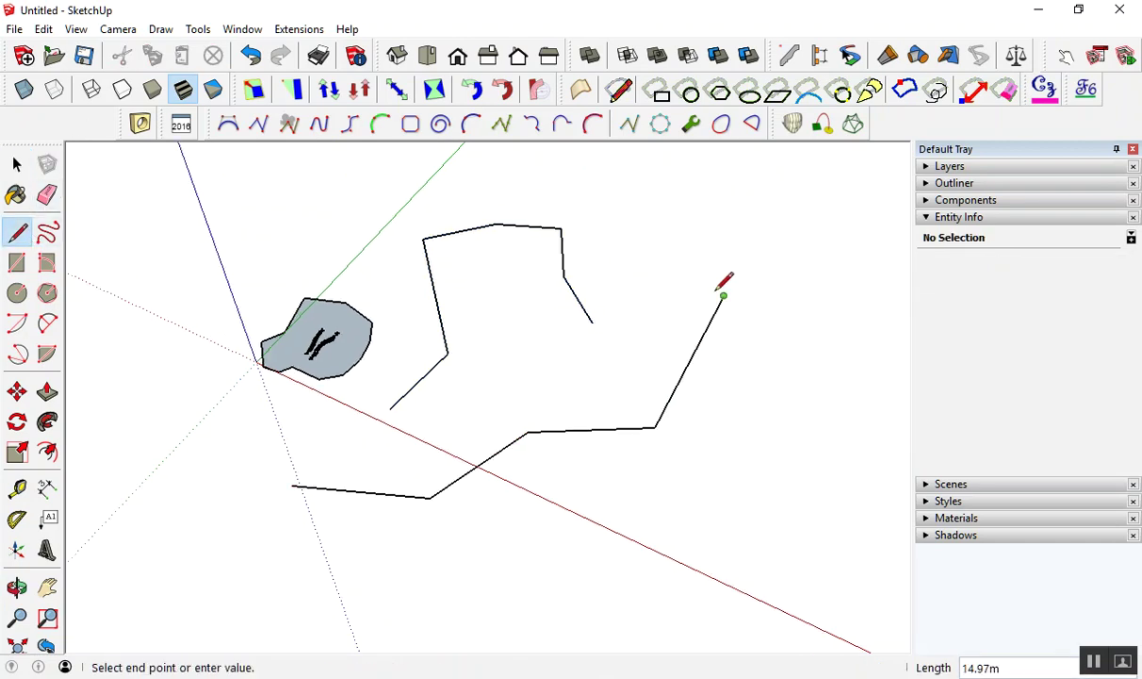
left_click(723, 296)
key("space")
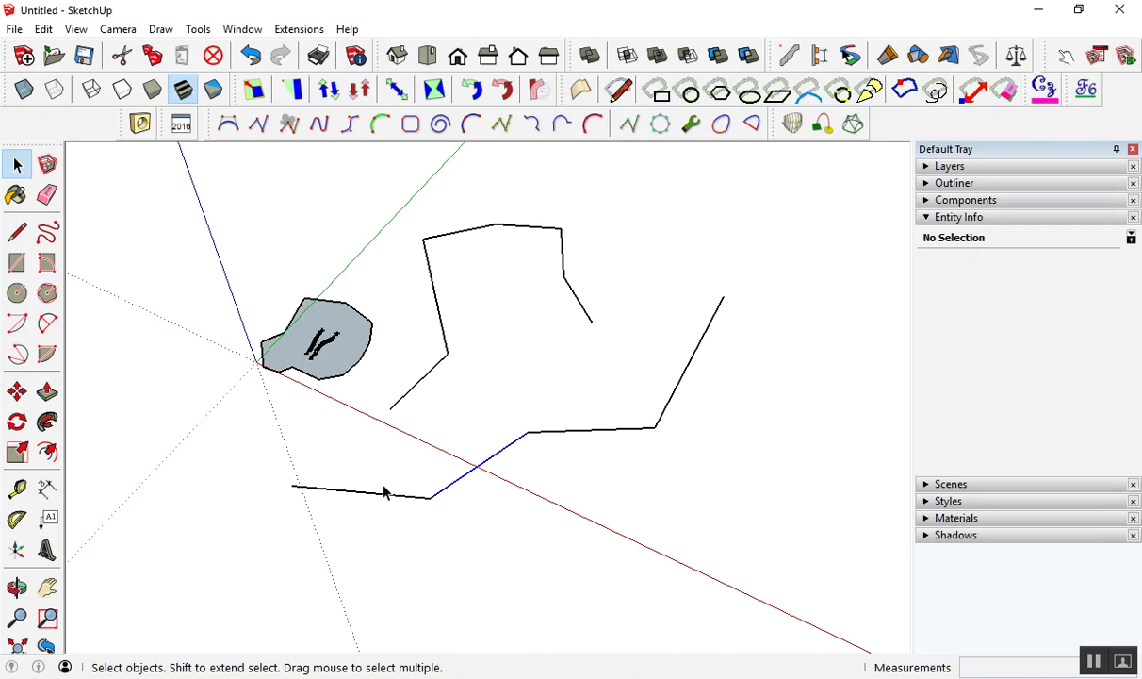
left_click(369, 492)
left_click(640, 428)
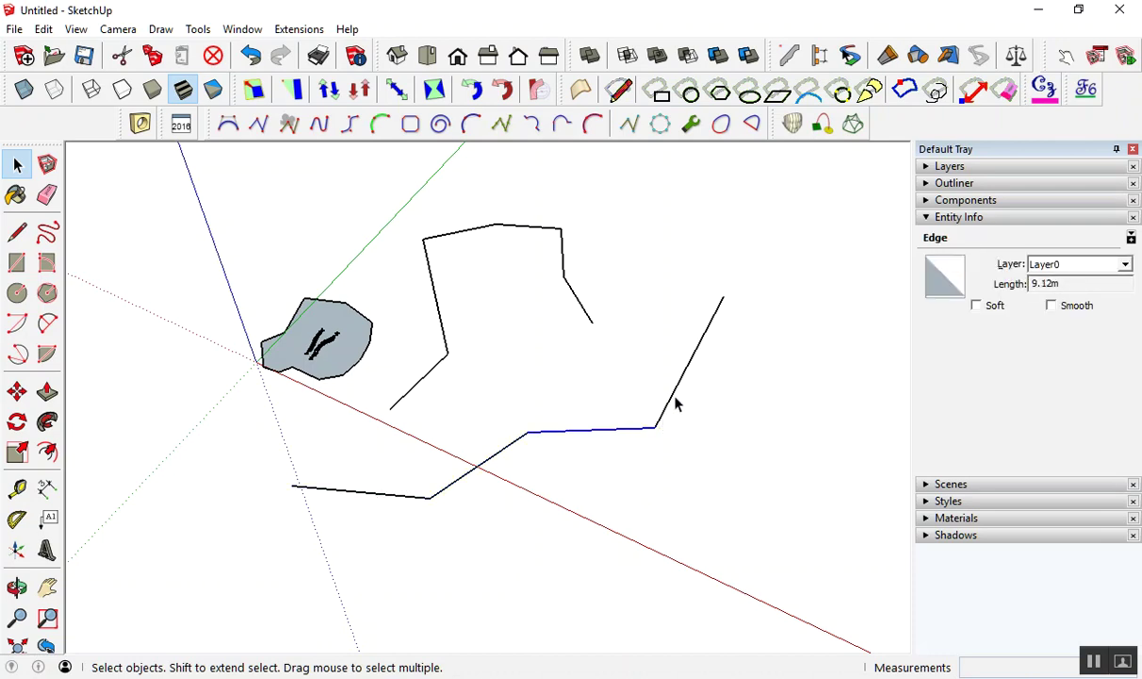
mouse_move(675, 402)
middle_mouse_down()
mouse_move(592, 340)
mouse_move(724, 306)
mouse_move(668, 354)
middle_mouse_up()
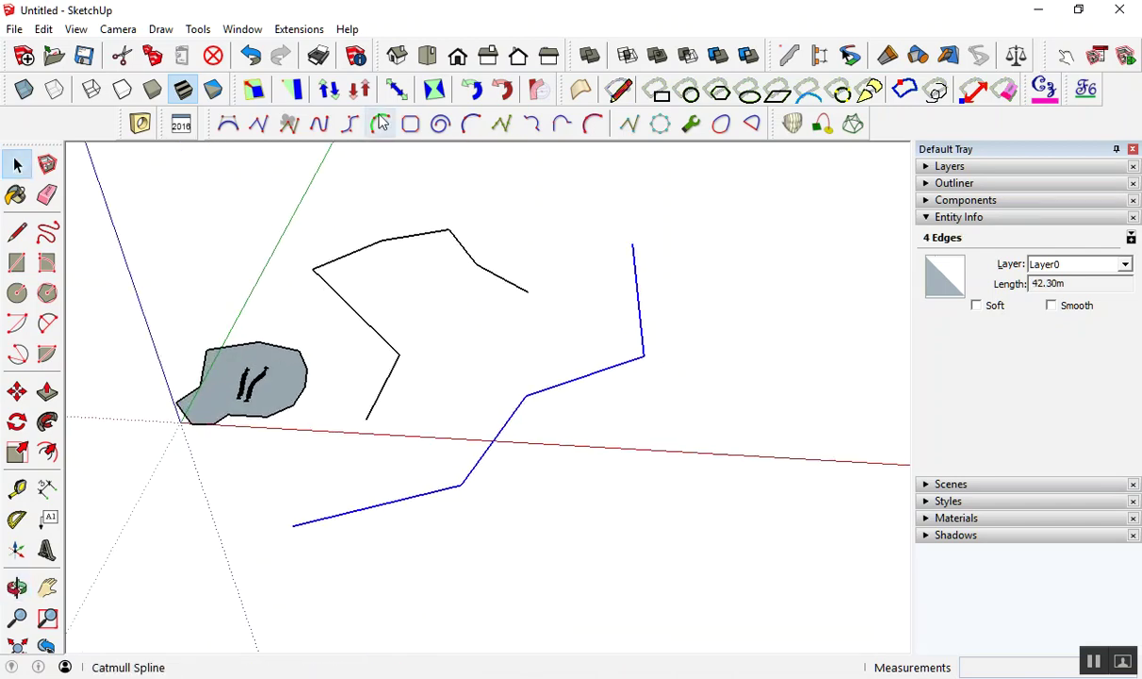
Weld the four straight edges into a single curve using Extensions > Weld.
left_click(299, 29)
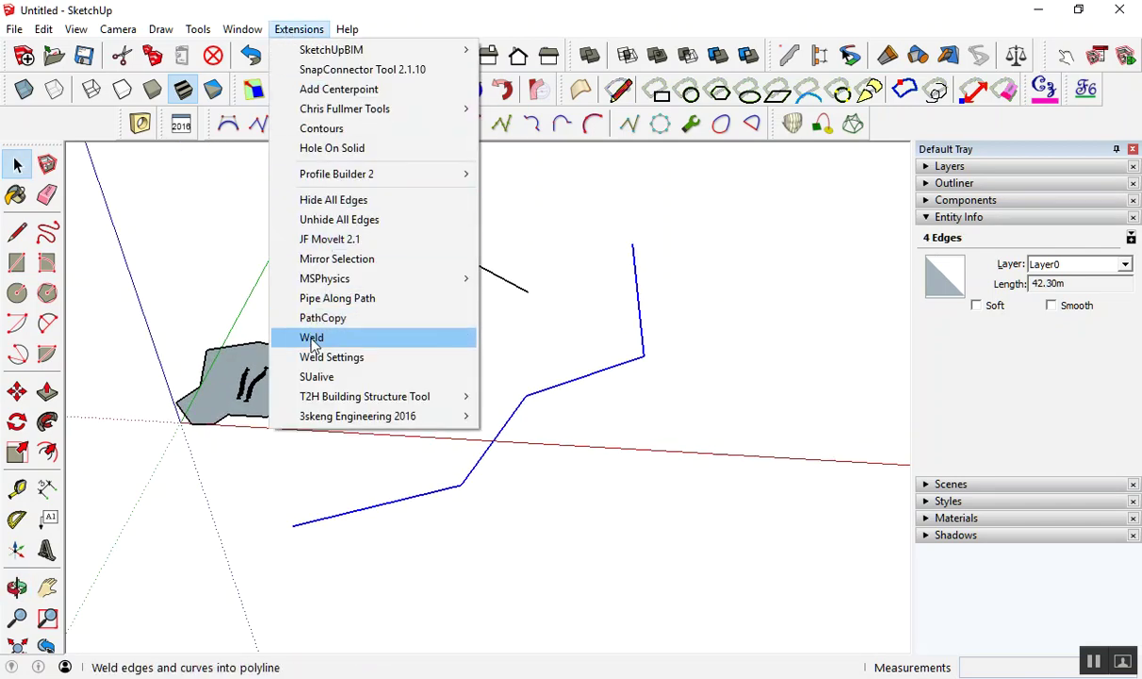
left_click(312, 337)
scroll(571, 390, "down", 3)
Window-select all geometry and delete it, leaving only the axes.
mouse_move(573, 389)
middle_mouse_down()
mouse_move(308, 372)
mouse_move(497, 349)
mouse_move(488, 352)
middle_mouse_up()
mouse_move(334, 369)
middle_mouse_down()
mouse_move(446, 330)
mouse_move(634, 412)
middle_mouse_up()
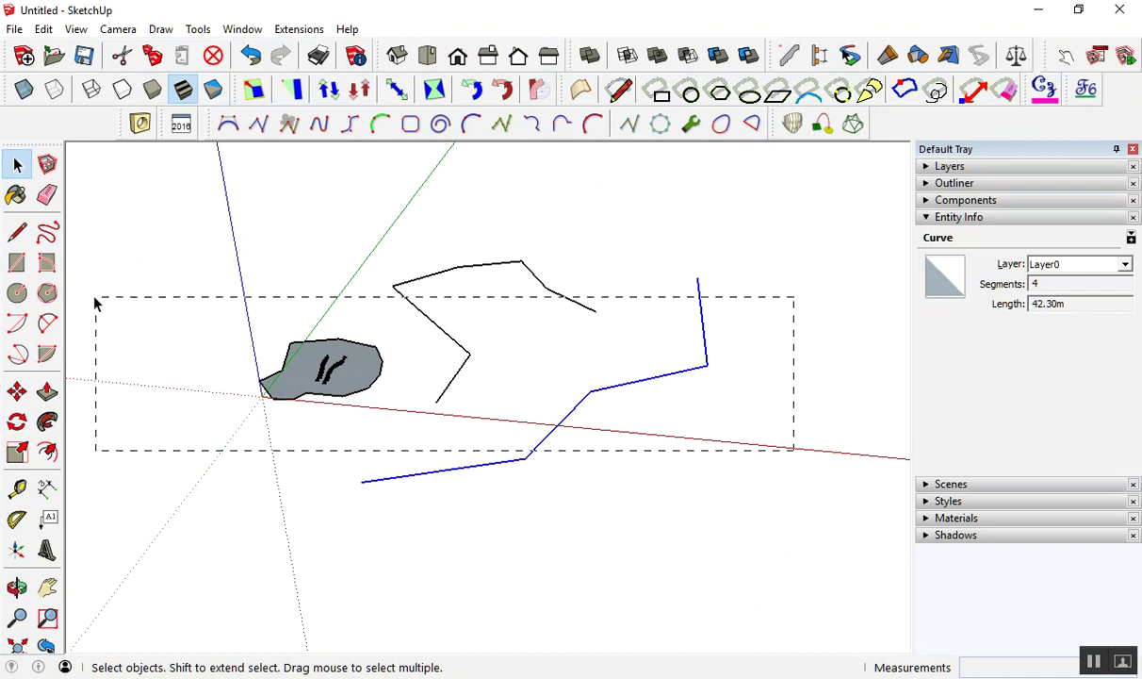
left_click_drag(87, 222, 827, 574)
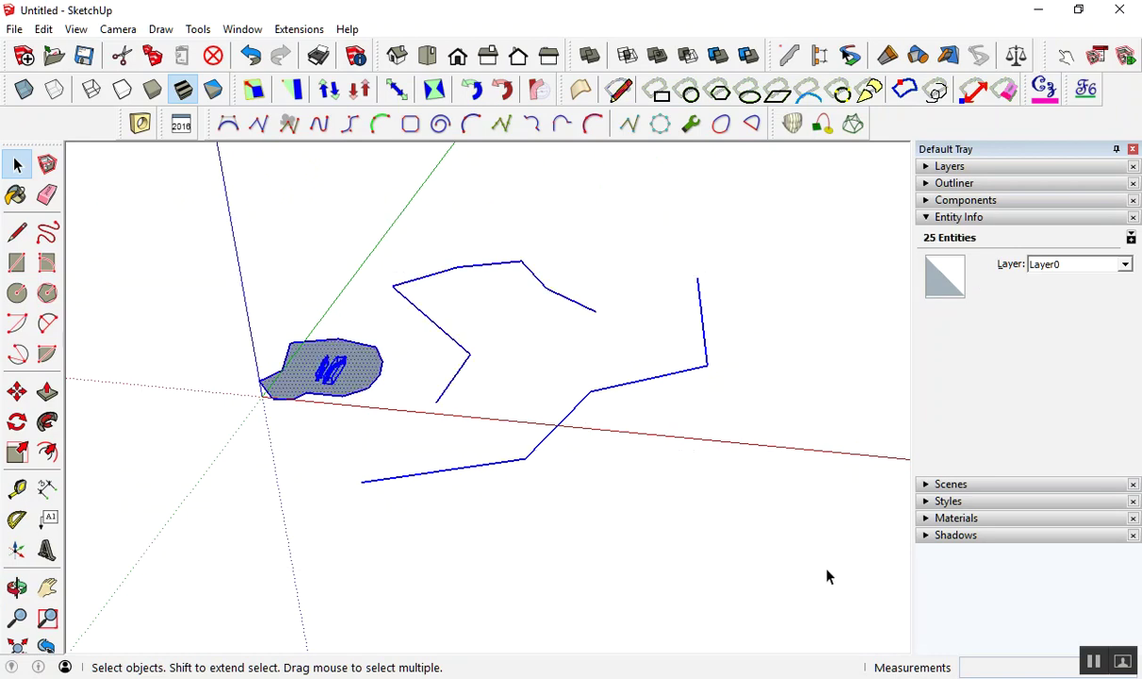
key("Delete")
mouse_move(227, 214)
middle_mouse_down()
mouse_move(293, 463)
mouse_move(275, 531)
middle_mouse_up()
scroll(306, 216, "up", 2)
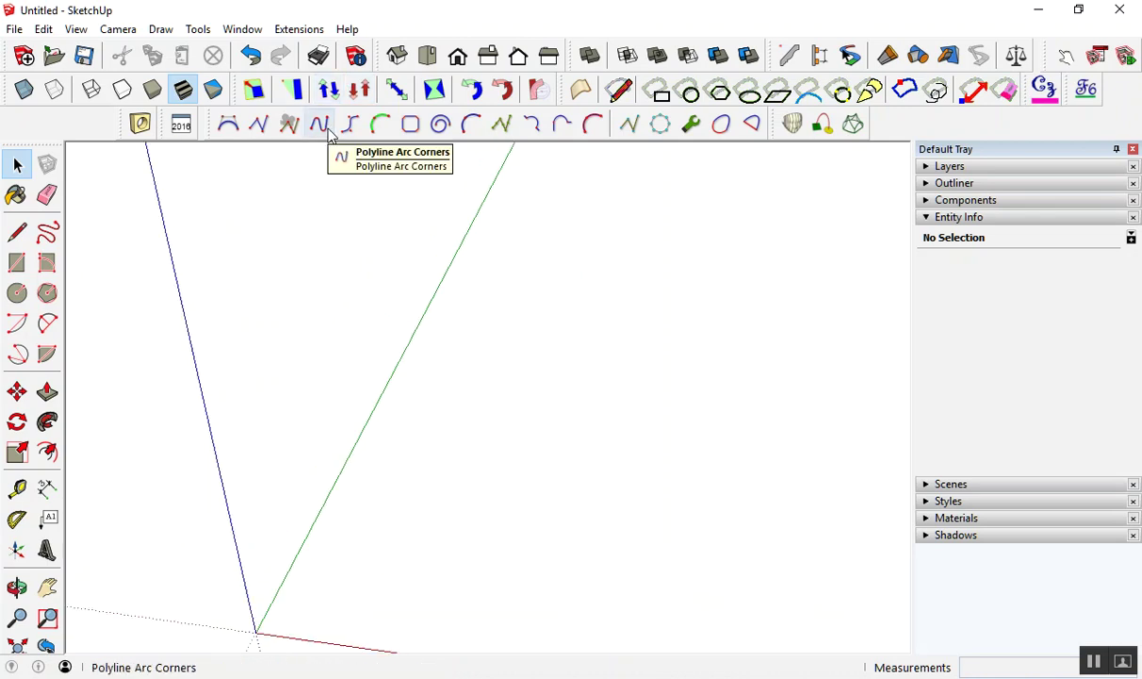
scroll(492, 287, "down", 2)
mouse_move(489, 309)
middle_mouse_down()
mouse_move(426, 434)
mouse_move(492, 459)
mouse_move(270, 344)
mouse_move(358, 372)
mouse_move(452, 429)
middle_mouse_up()
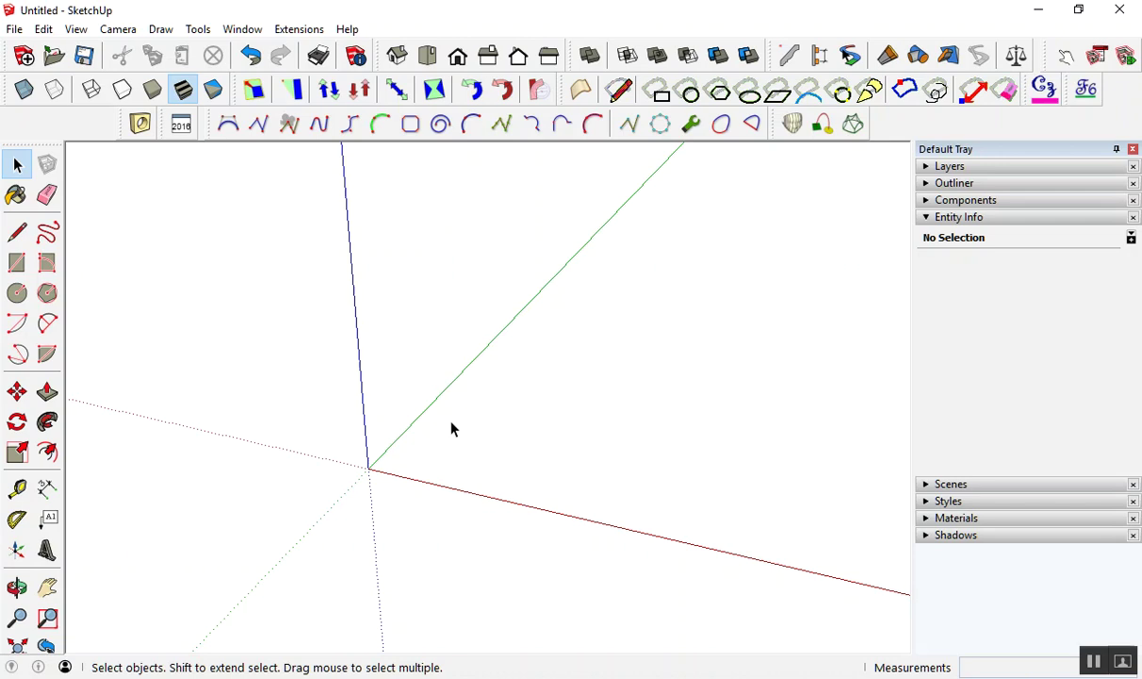
key("l")
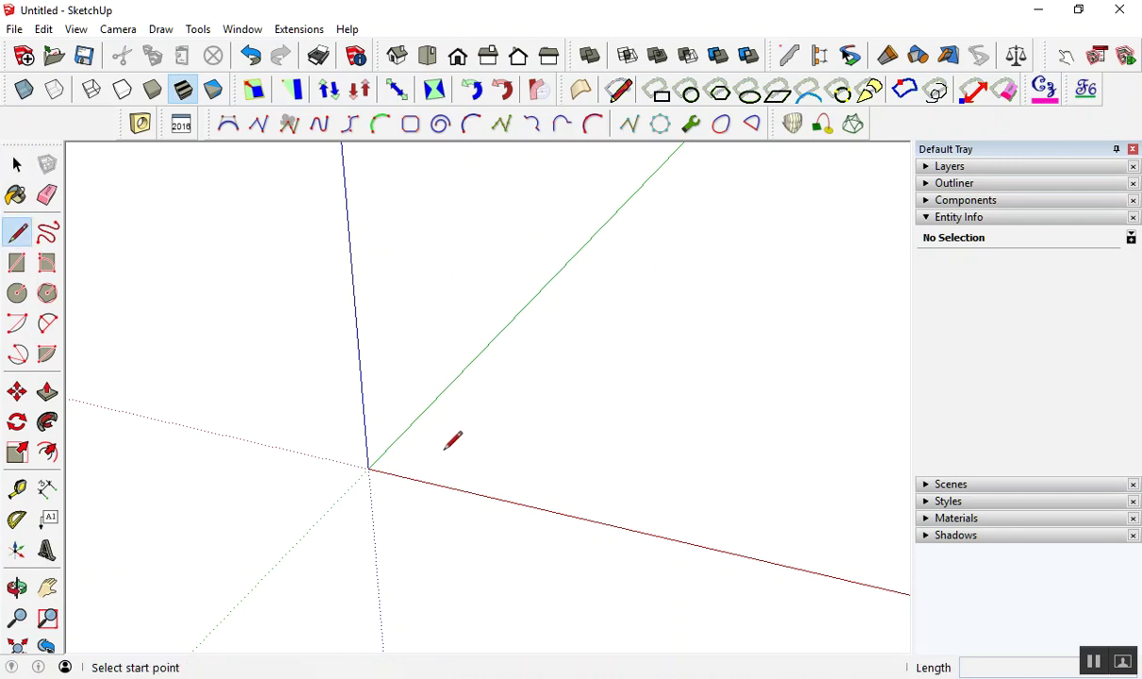
Draw connected edges from near the origin along the axes, starting with 3 m and 4 m segments.
left_click(430, 460)
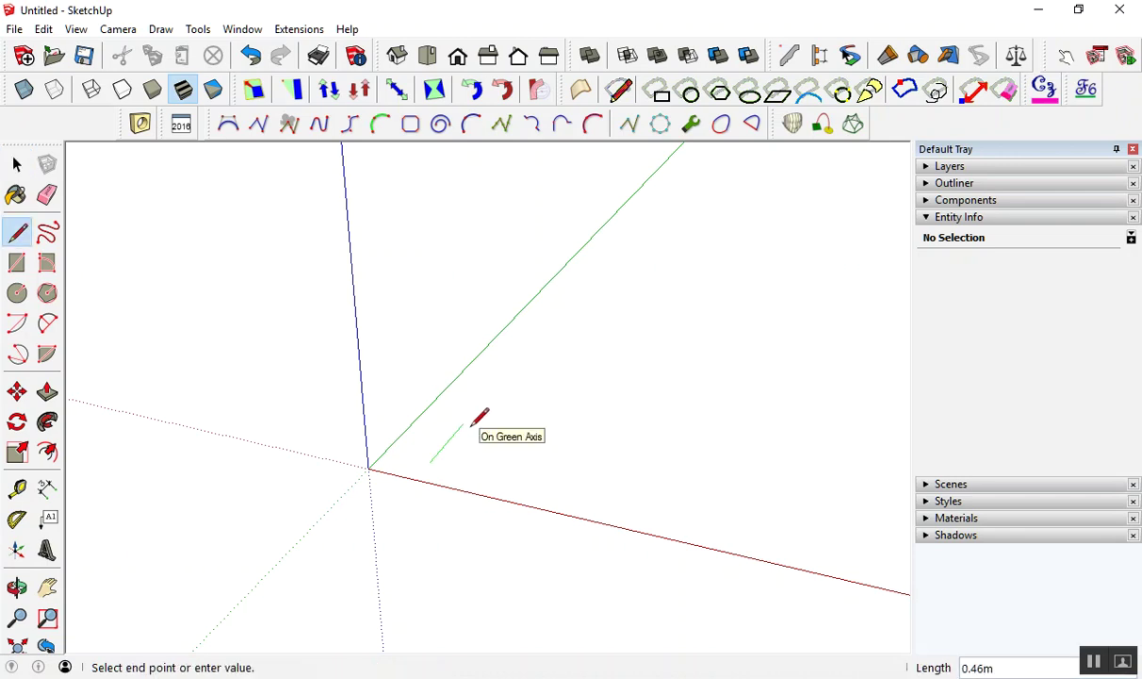
type("3")
key("Return")
scroll(479, 417, "down", 2)
scroll(479, 417, "down", 1)
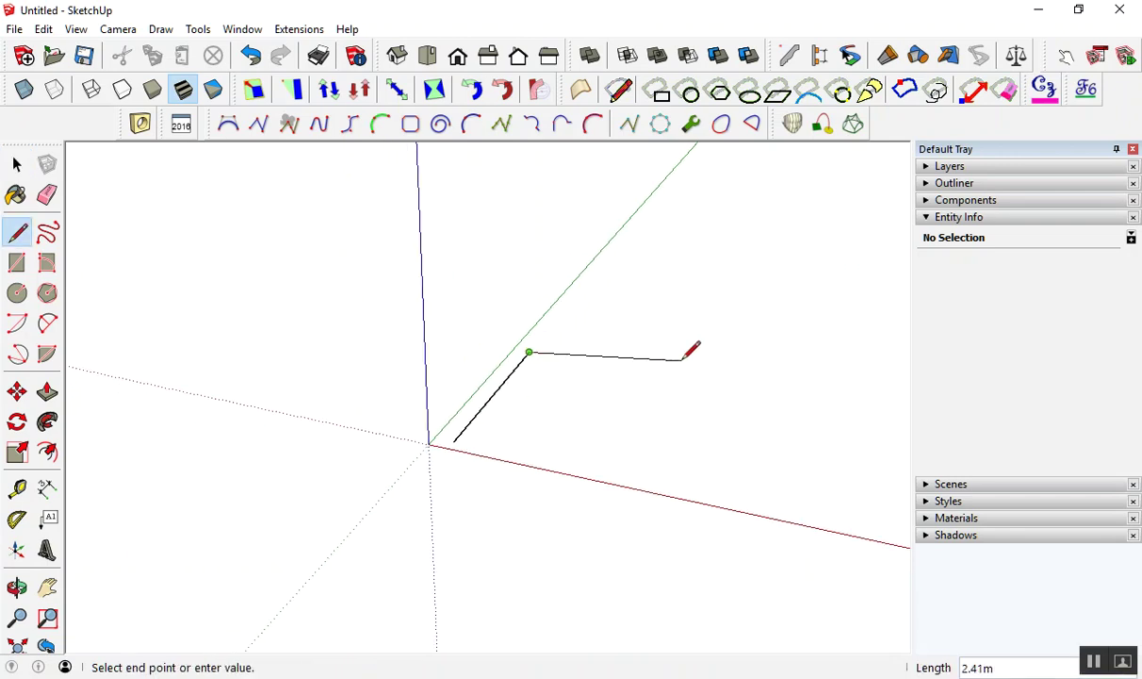
key("Return")
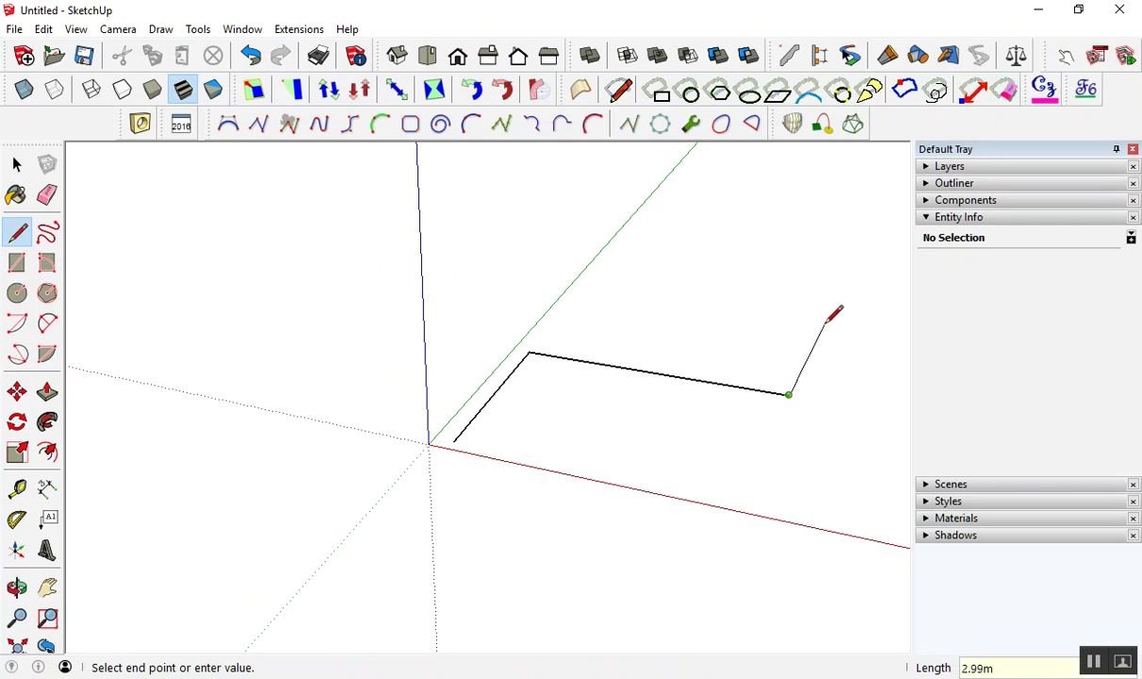
mouse_move(805, 301)
middle_mouse_down()
mouse_move(740, 271)
mouse_move(768, 288)
middle_mouse_up()
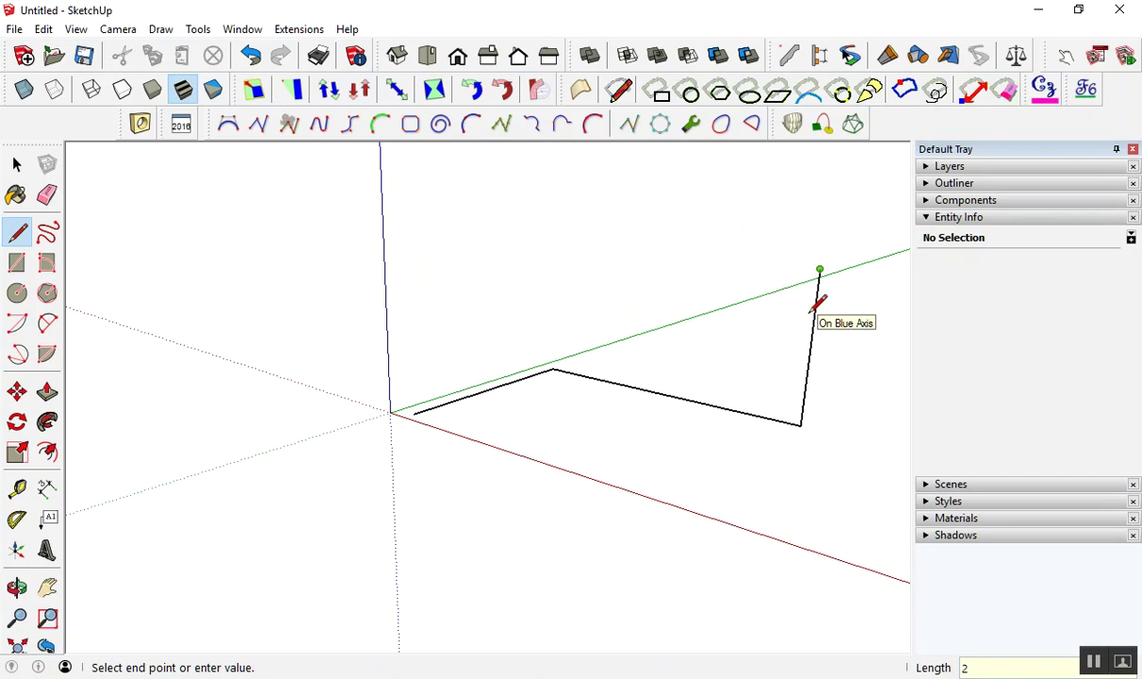
middle_click_drag(816, 301, 754, 331)
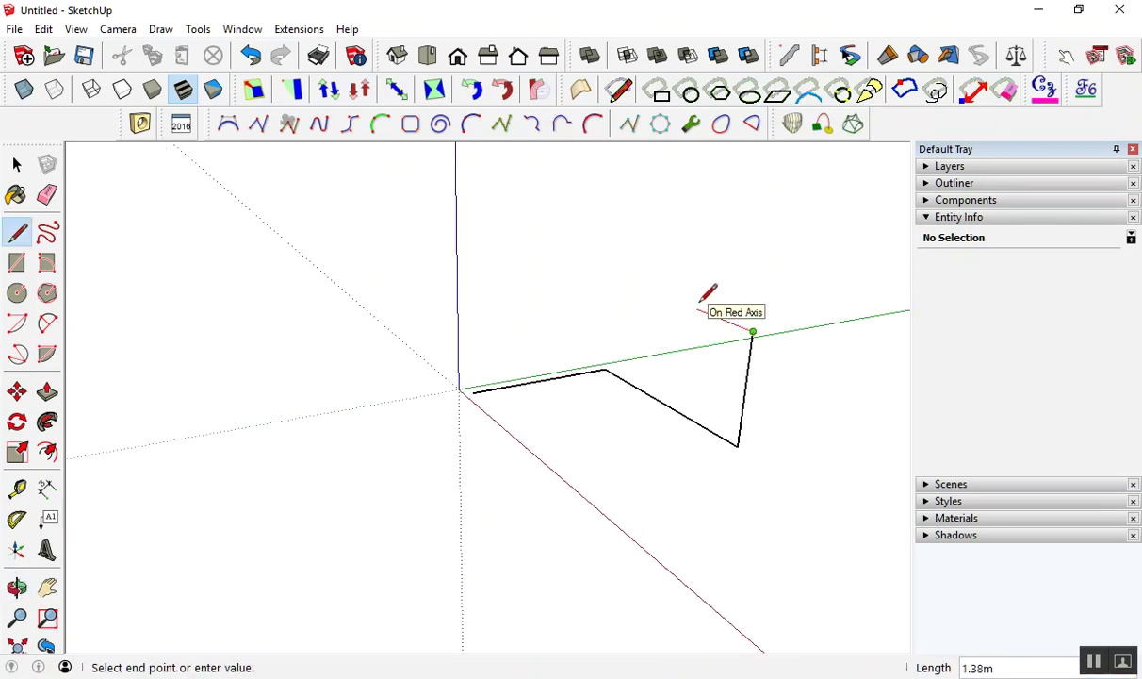
key("space")
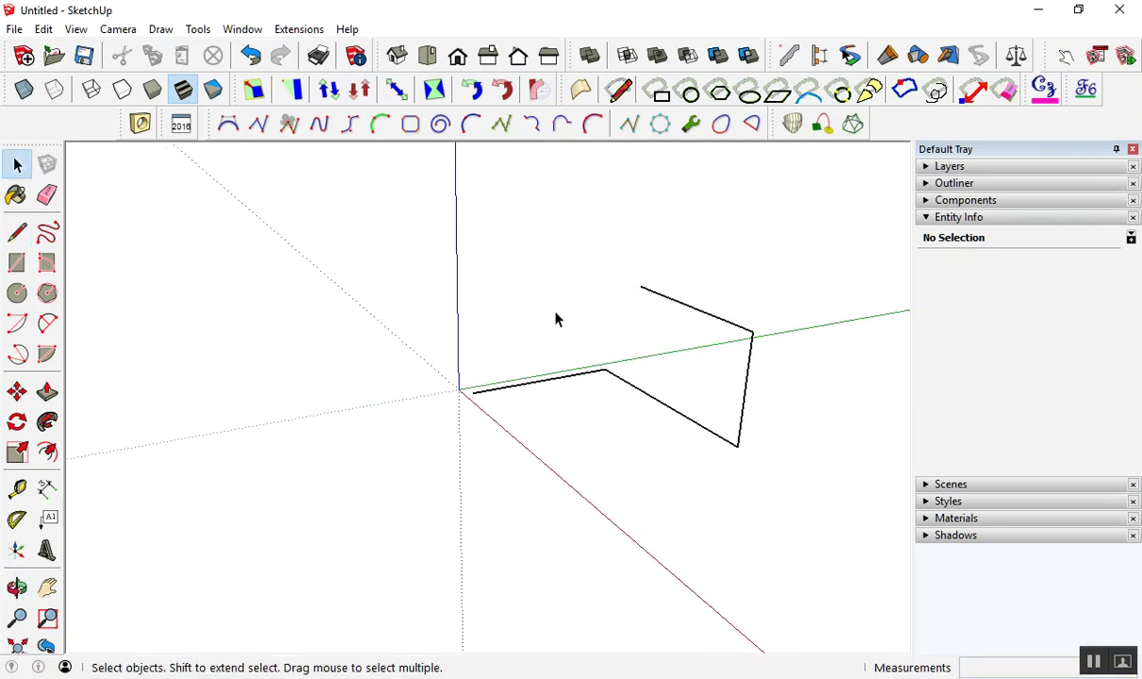
Select the four connected edges and make them a group.
middle_click_drag(556, 318, 691, 320)
triple_click(702, 298)
right_click(702, 298)
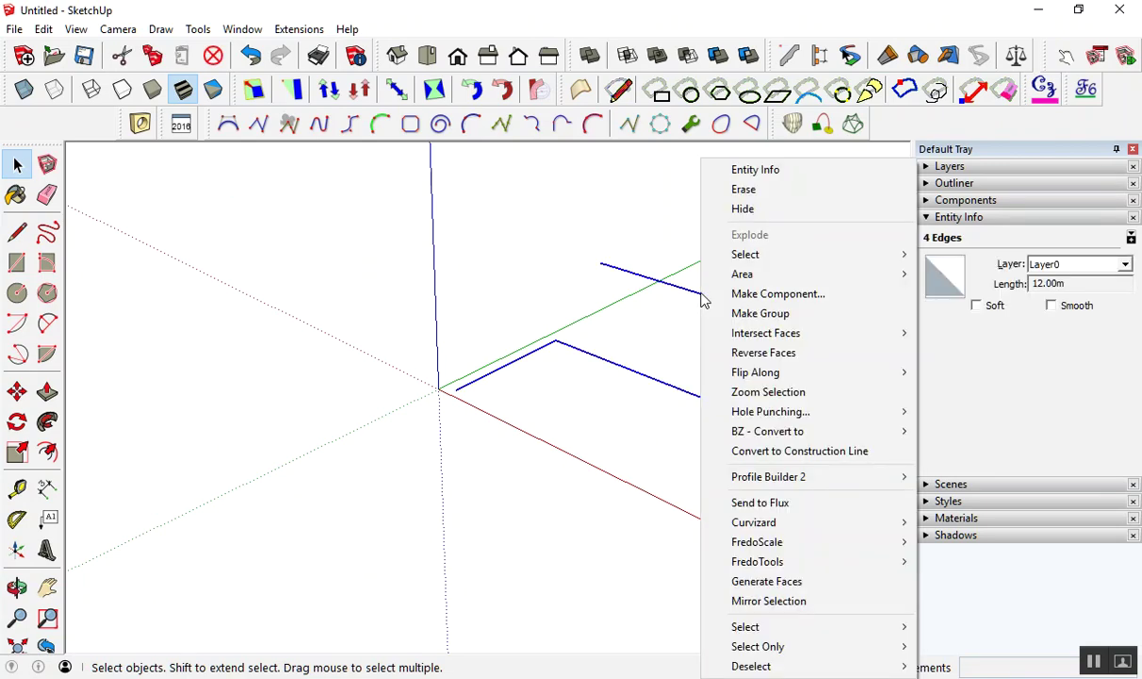
left_click(763, 314)
left_click(434, 377)
mouse_move(434, 377)
middle_mouse_down()
mouse_move(415, 426)
mouse_move(752, 395)
mouse_move(339, 388)
mouse_move(489, 353)
middle_mouse_up()
scroll(489, 352, "up", 3)
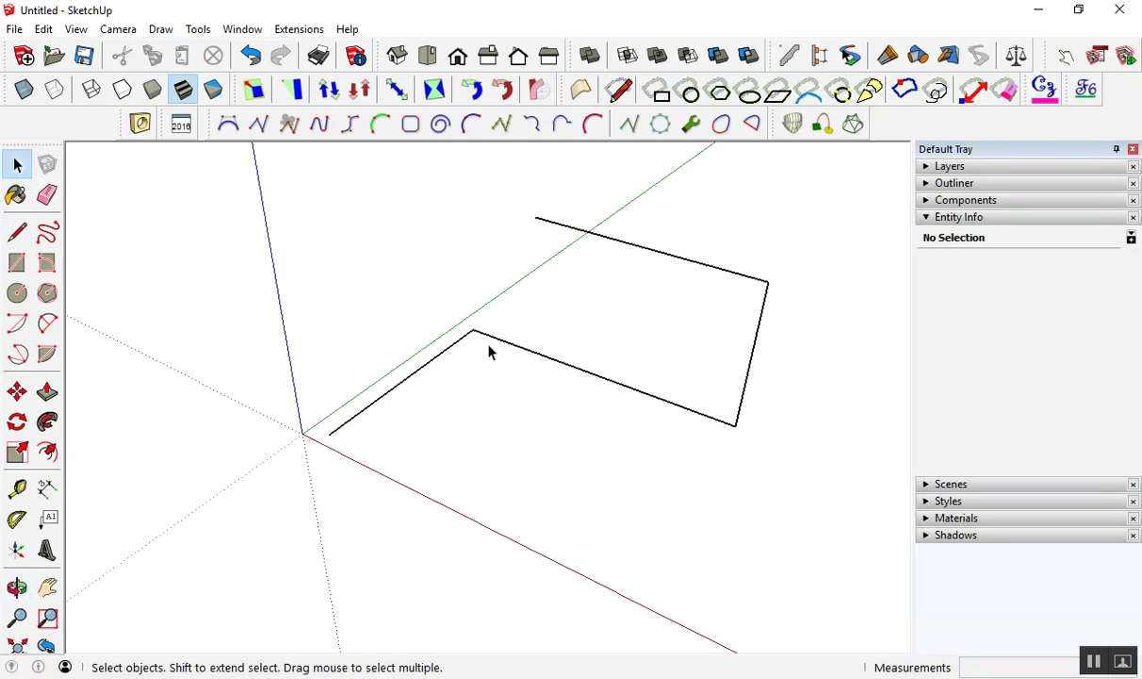
scroll(485, 353, "up", 2)
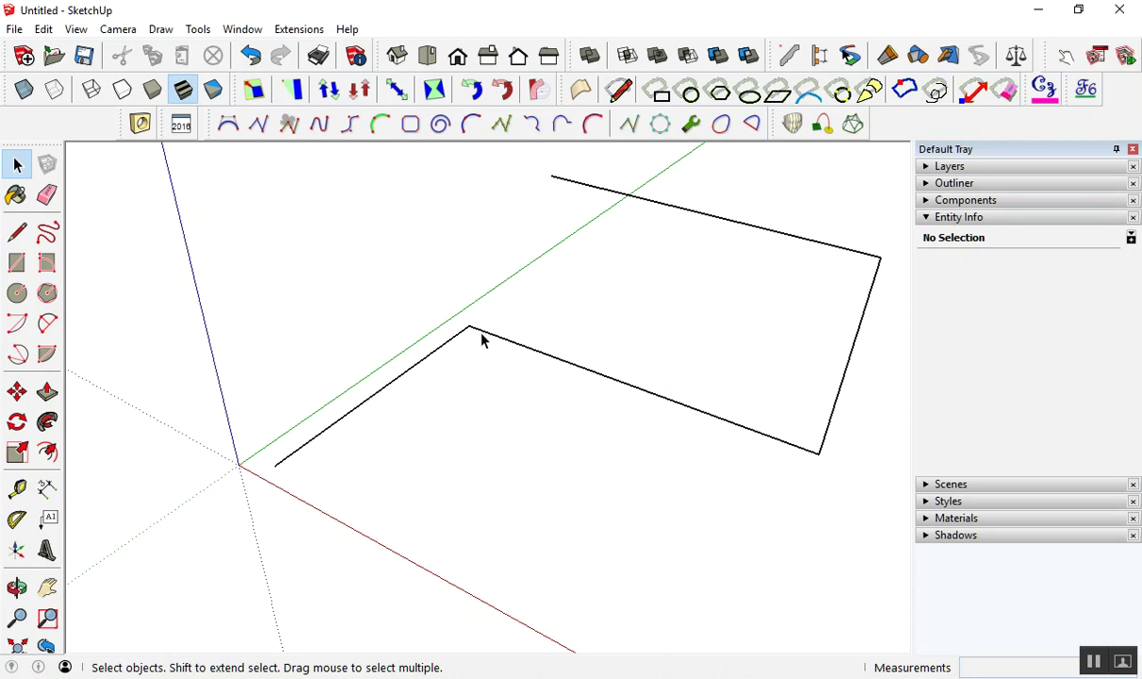
scroll(480, 339, "down", 2)
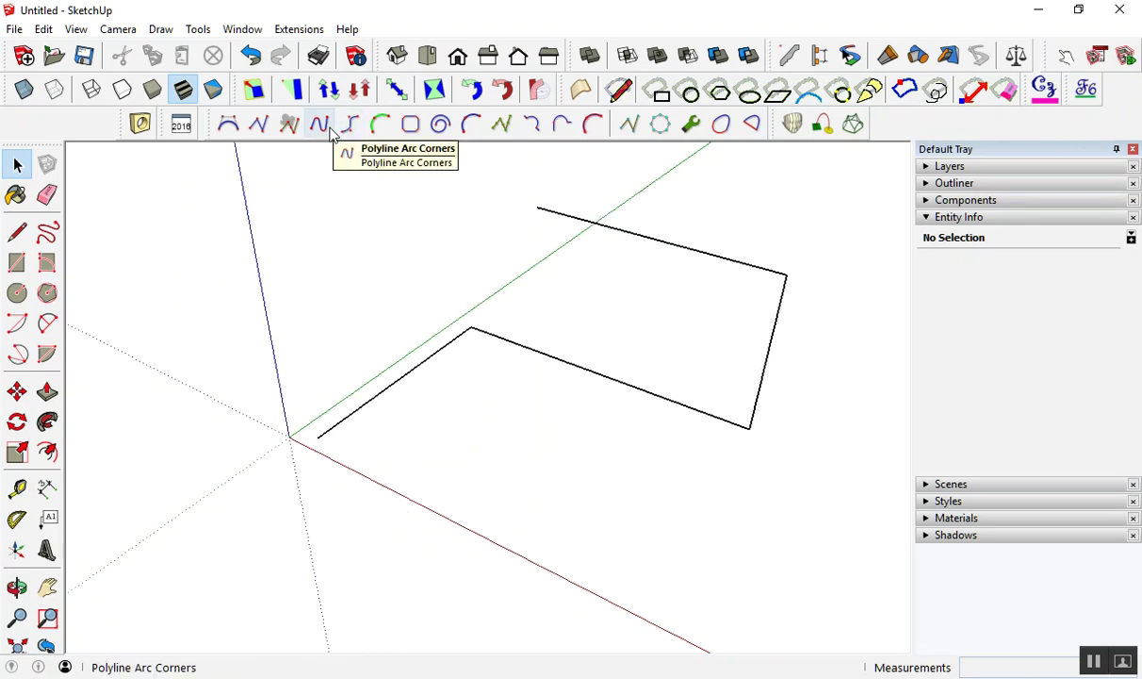
Trace a rounded-corner polyline with 0.3 corner offset through the straight path's corners.
left_click(330, 132)
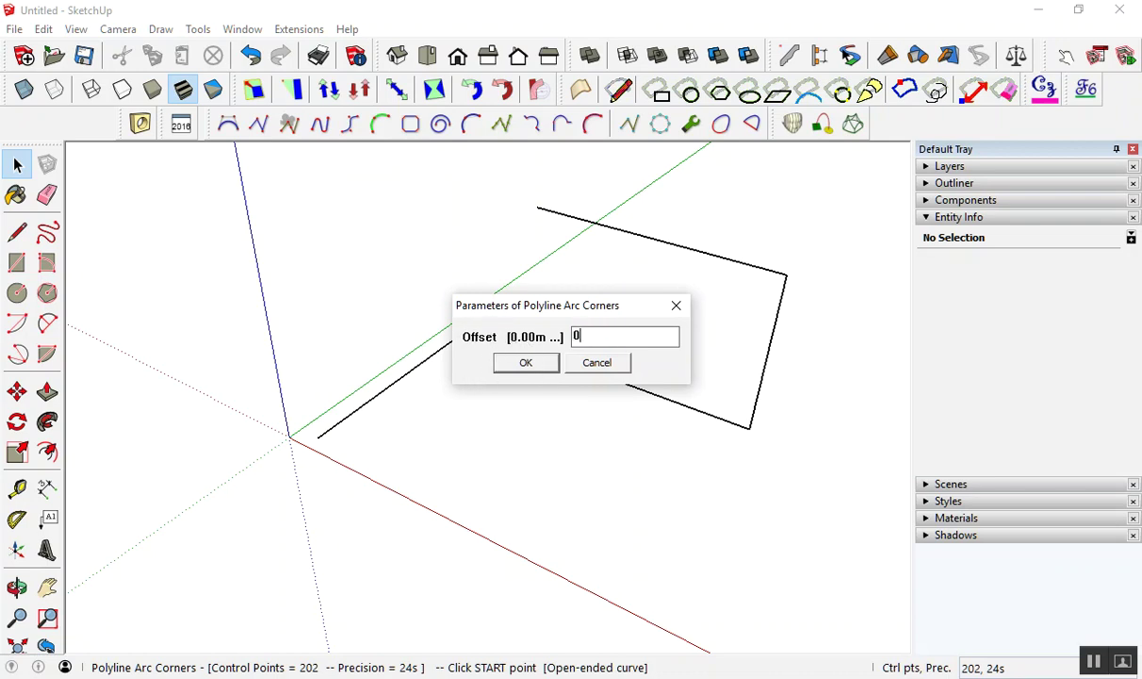
left_click(527, 363)
left_click(329, 440)
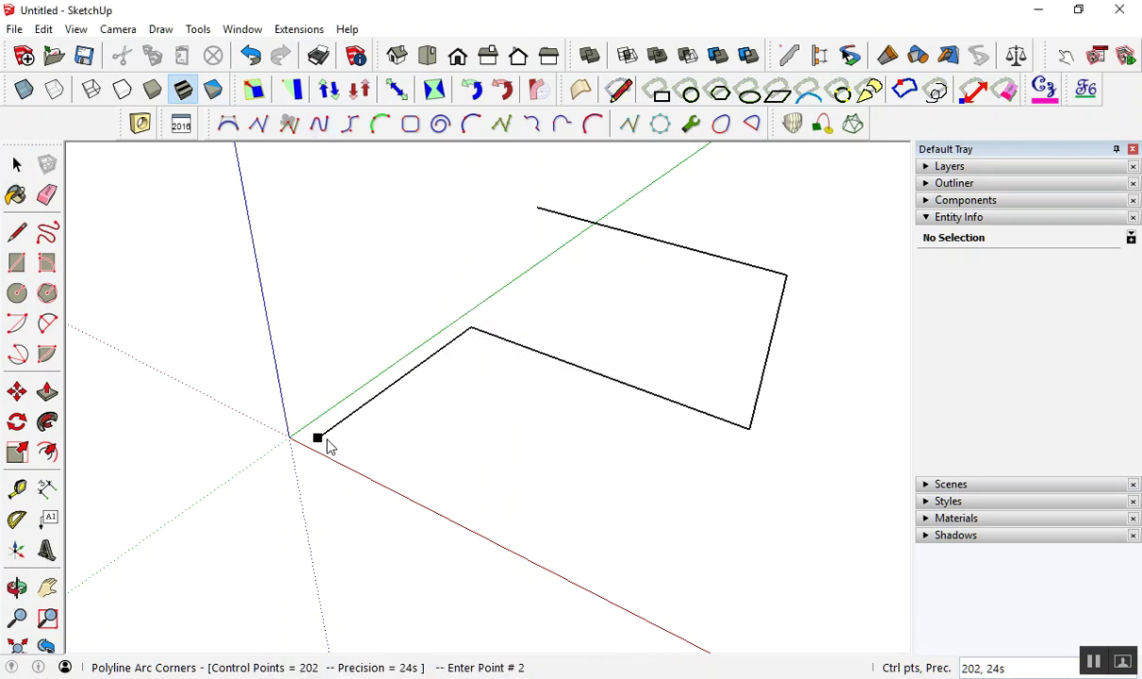
left_click(471, 330)
left_click(750, 428)
left_click(786, 274)
double_click(543, 216)
left_click(565, 286)
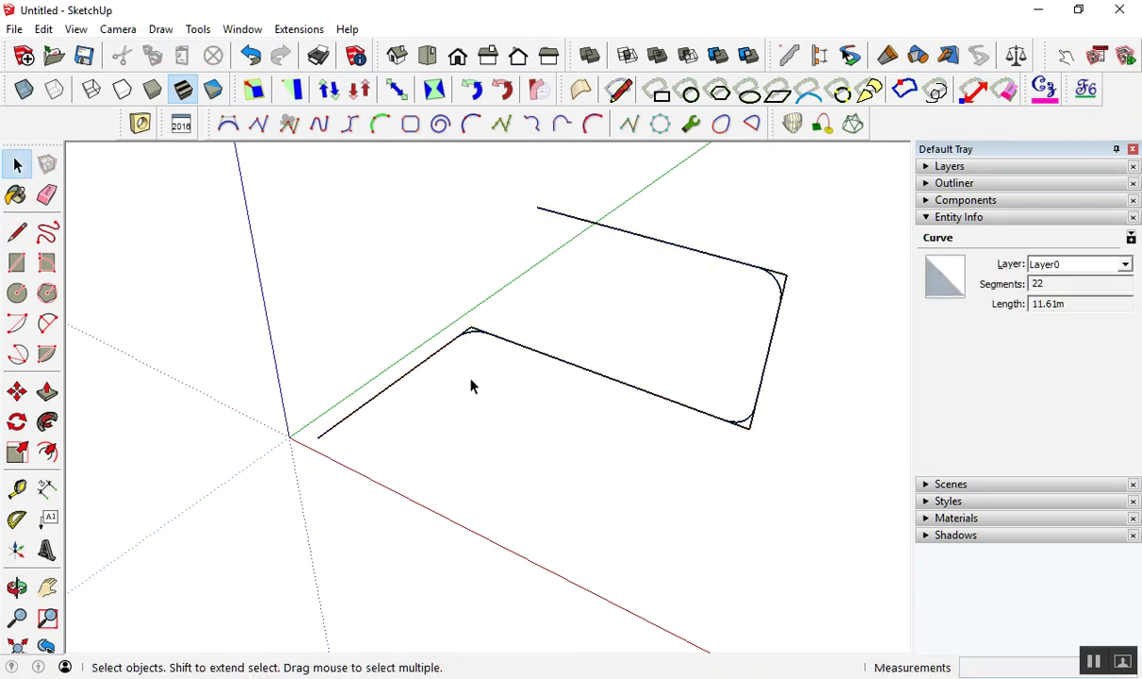
Erase the leftover straight corner edges and select the 22-segment, 11.61 m curve.
middle_click_drag(472, 389, 793, 408)
scroll(306, 388, "up", 3)
scroll(321, 376, "up", 3)
key("e")
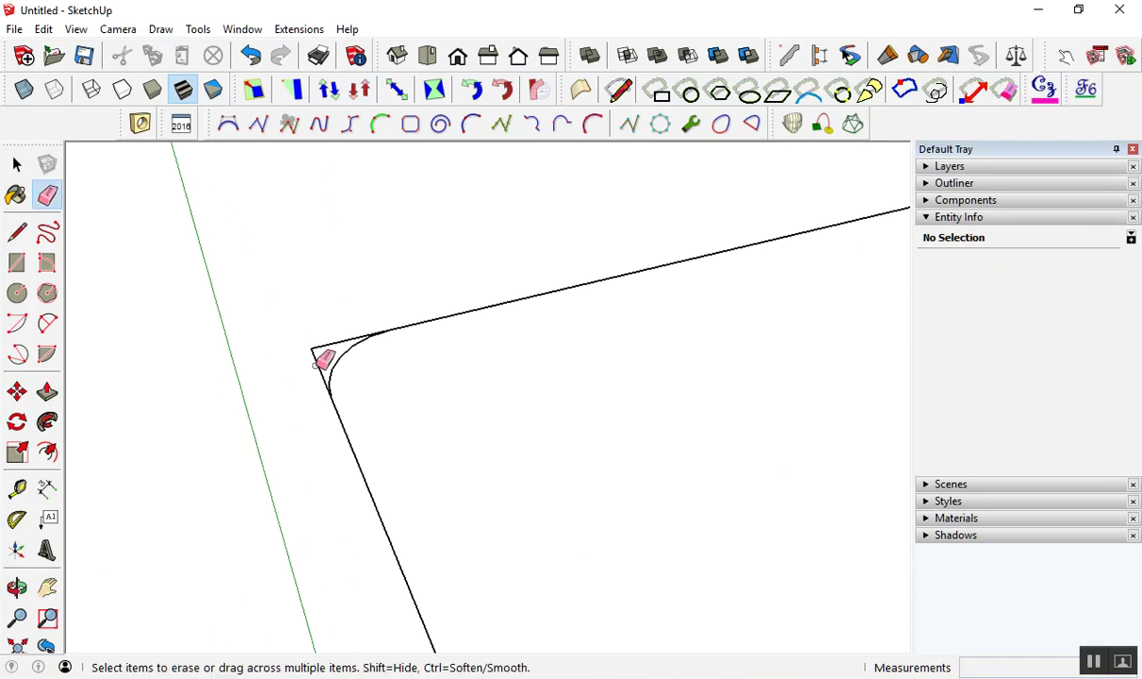
left_click_drag(323, 358, 326, 332)
key("space")
mouse_move(326, 332)
middle_mouse_down()
mouse_move(521, 375)
mouse_move(424, 368)
mouse_move(662, 444)
mouse_move(344, 375)
mouse_move(637, 344)
mouse_move(281, 479)
middle_mouse_up()
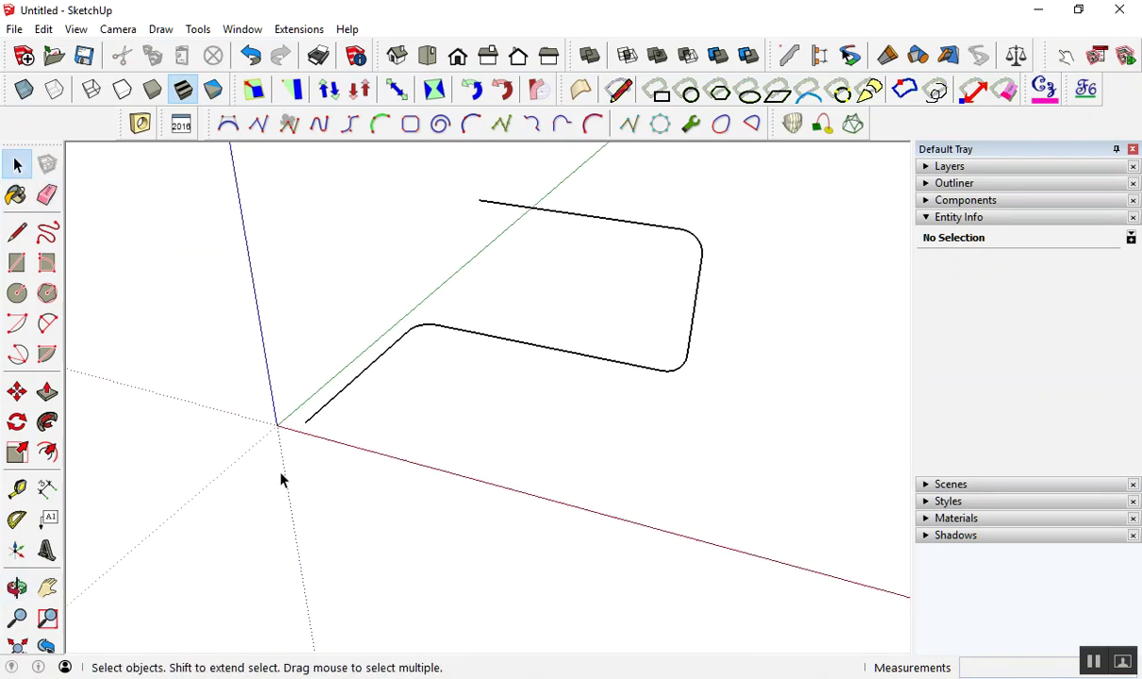
scroll(308, 416, "up", 2)
left_click(310, 414)
scroll(312, 416, "down", 2)
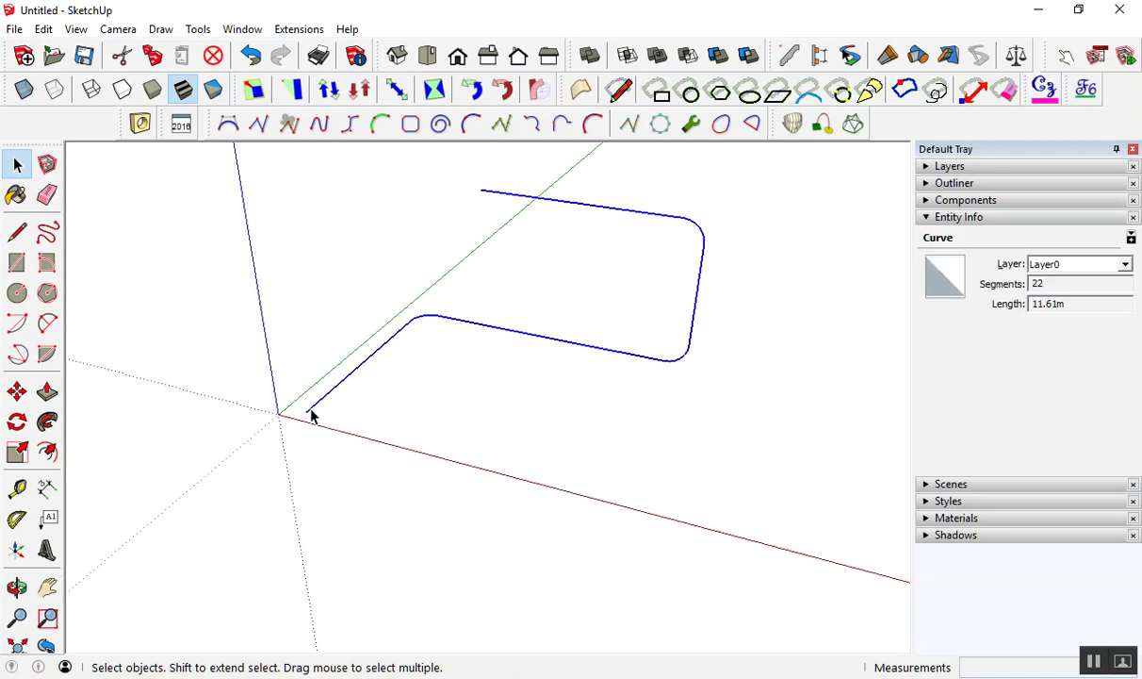
Pipe the selected curve with outside diameter 0.2 and inside diameter 0.18.
left_click(299, 29)
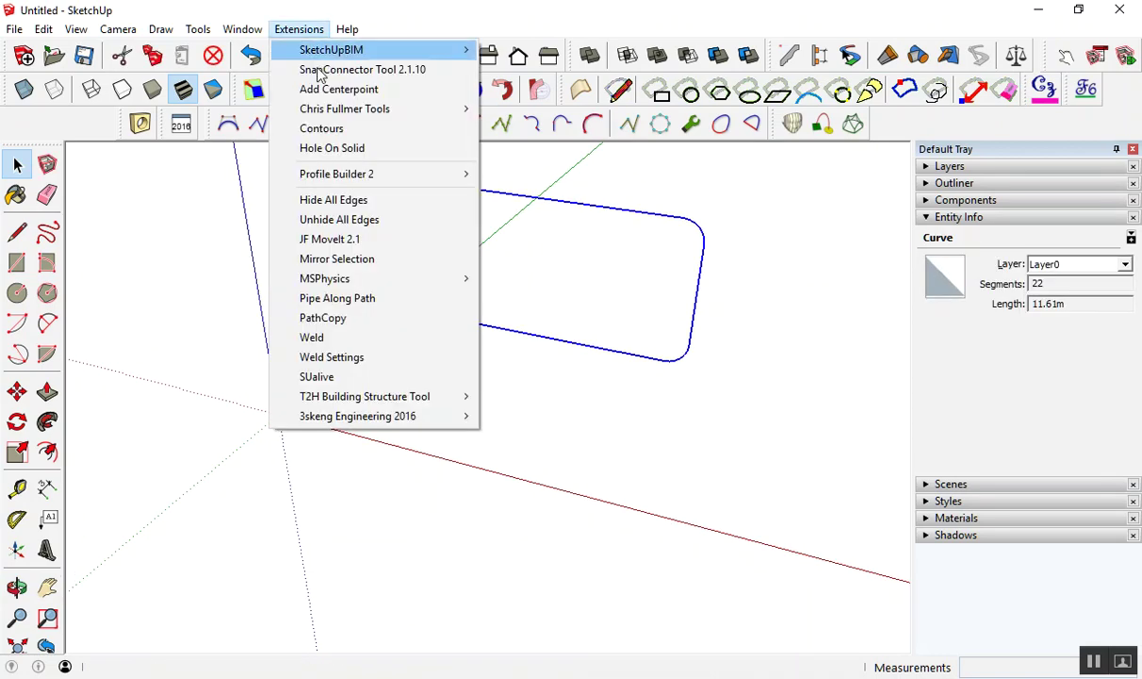
left_click(328, 300)
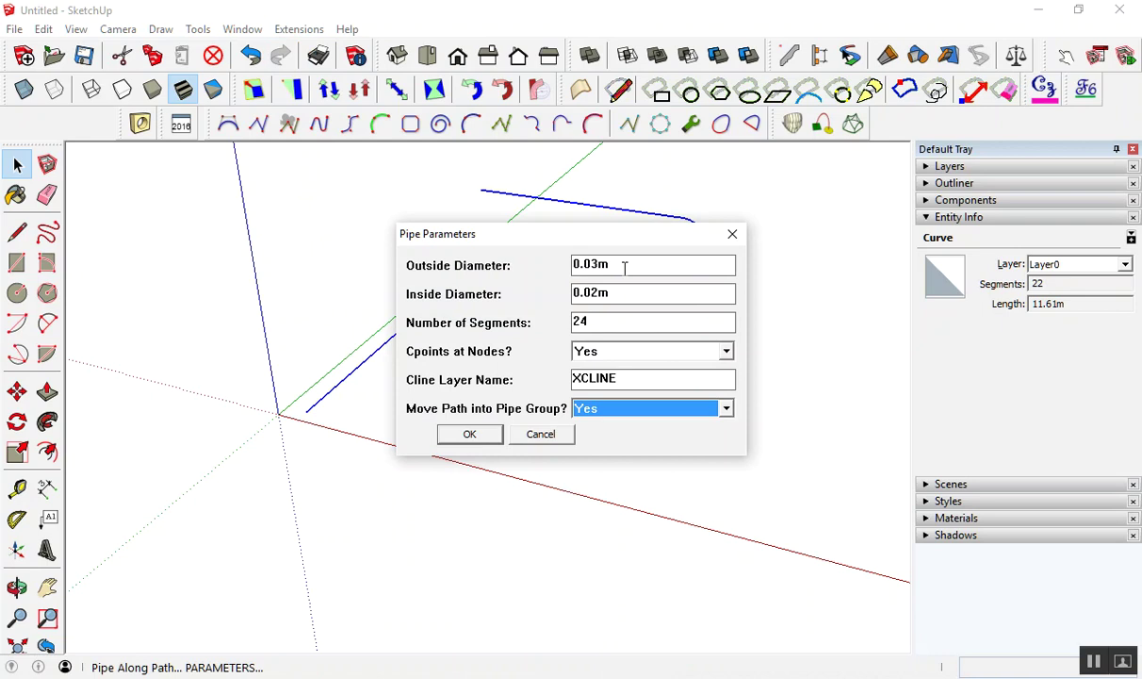
left_click_drag(625, 267, 566, 264)
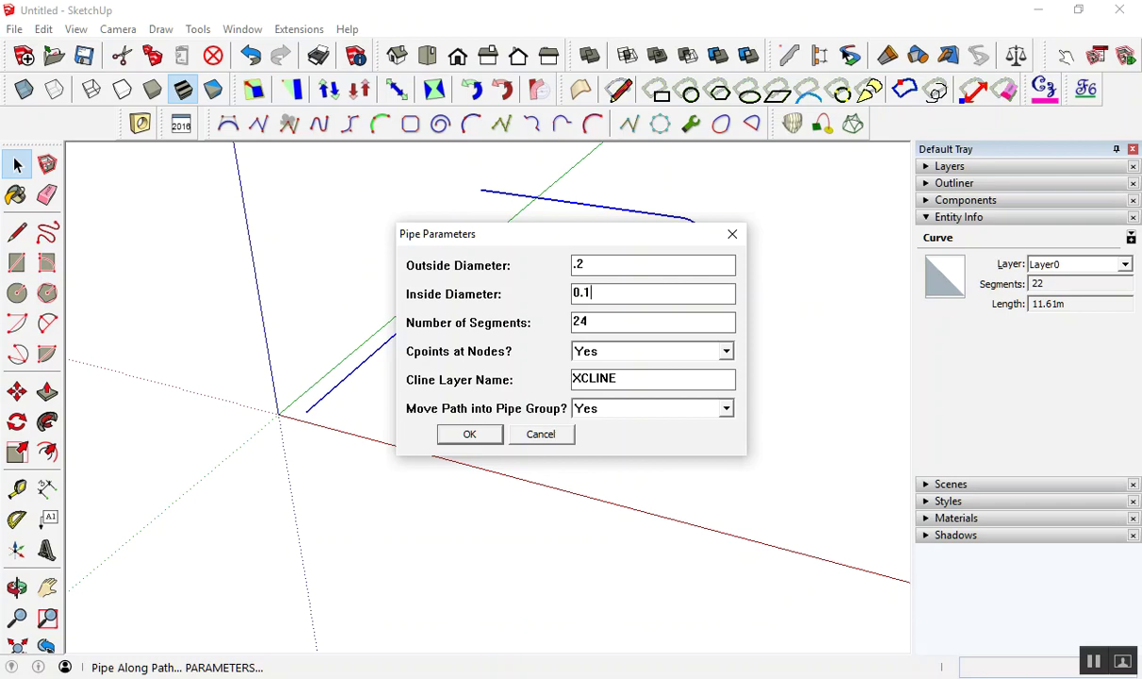
left_click(468, 434)
Orbit and zoom around the new pipe to inspect its bends.
scroll(311, 415, "up", 3)
mouse_move(311, 415)
middle_mouse_down()
mouse_move(602, 346)
mouse_move(670, 384)
mouse_move(428, 420)
mouse_move(523, 451)
middle_mouse_up()
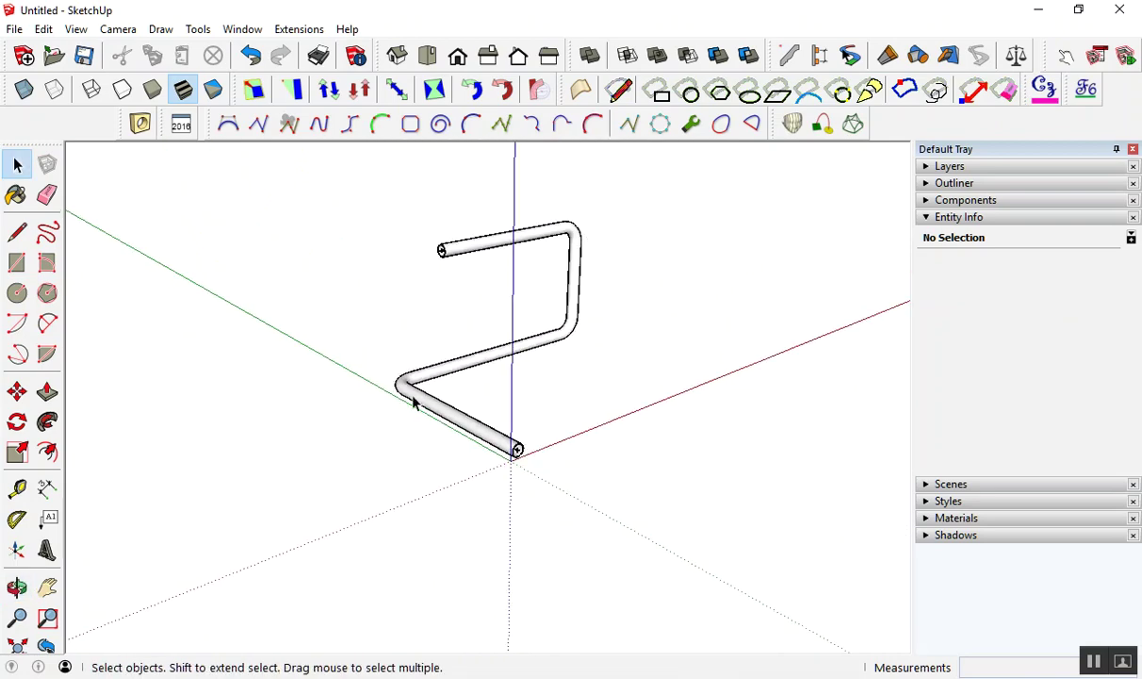
scroll(395, 387, "up", 1)
middle_click_drag(395, 387, 428, 400)
scroll(428, 395, "up", 3)
scroll(414, 361, "down", 1)
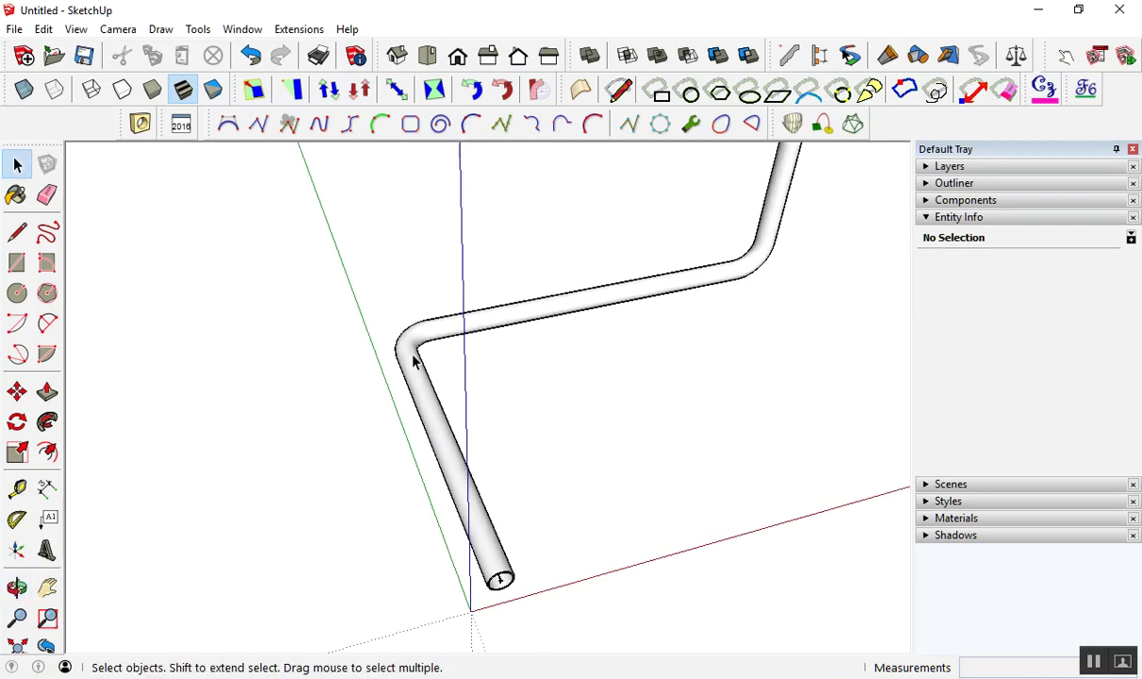
scroll(414, 361, "down", 2)
mouse_move(416, 357)
middle_mouse_down()
mouse_move(470, 400)
mouse_move(347, 362)
mouse_move(543, 344)
mouse_move(347, 252)
mouse_move(413, 191)
middle_mouse_up()
scroll(346, 246, "down", 2)
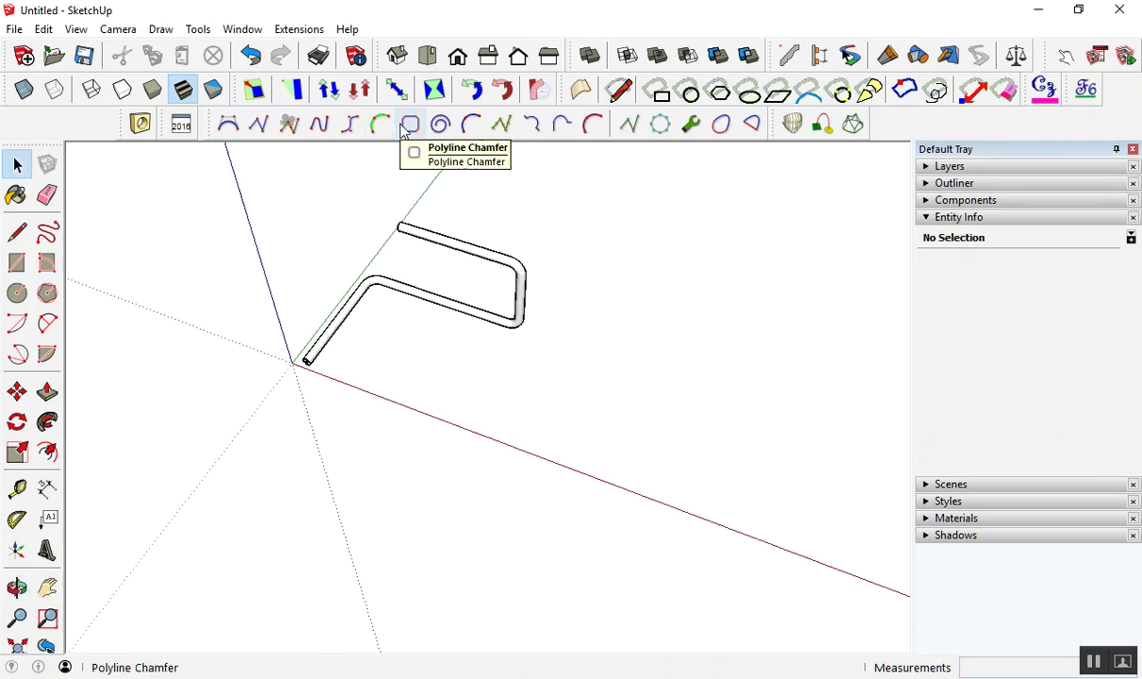
Draw a flat rectangle beside the pipe with the Rectangle tool.
key("r")
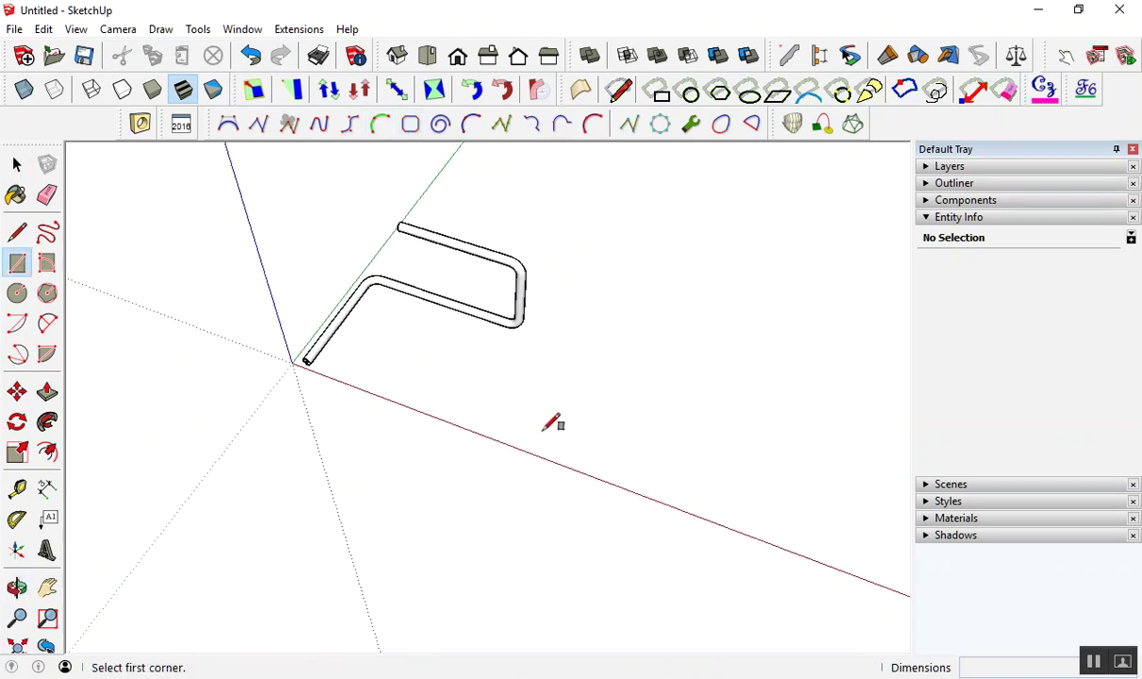
left_click(528, 401)
left_click(701, 331)
key("space")
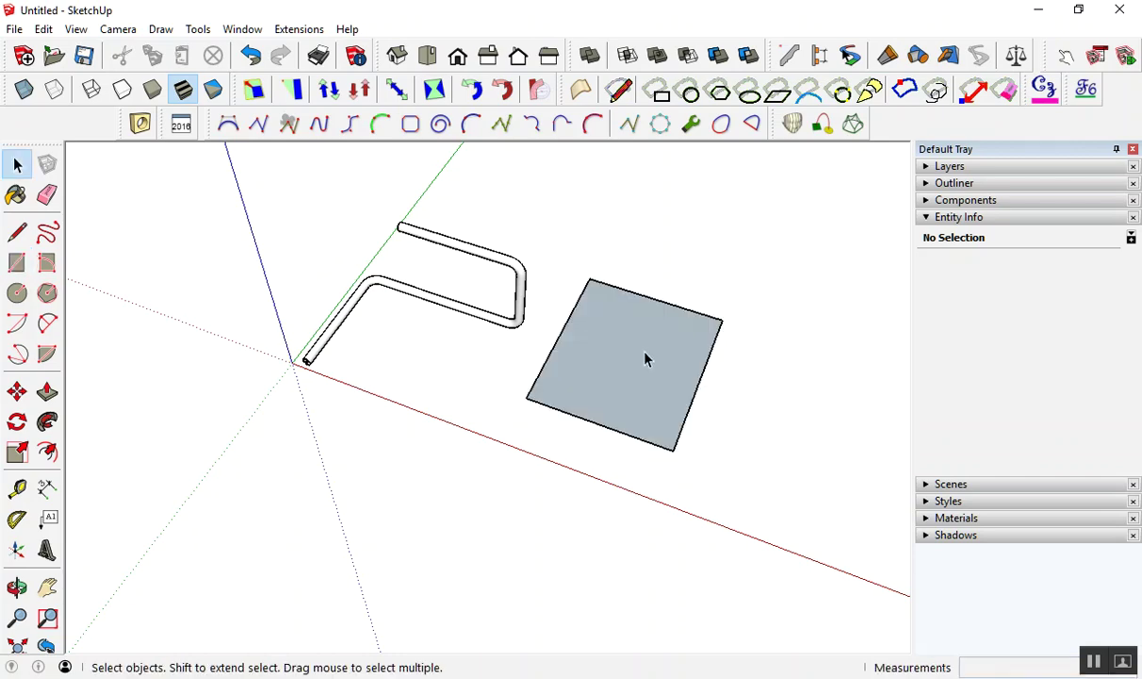
middle_click_drag(644, 359, 509, 314)
Trace the rectangle's four corners as a closed chamfered polyline with offset 2.
left_click(403, 126)
type("2")
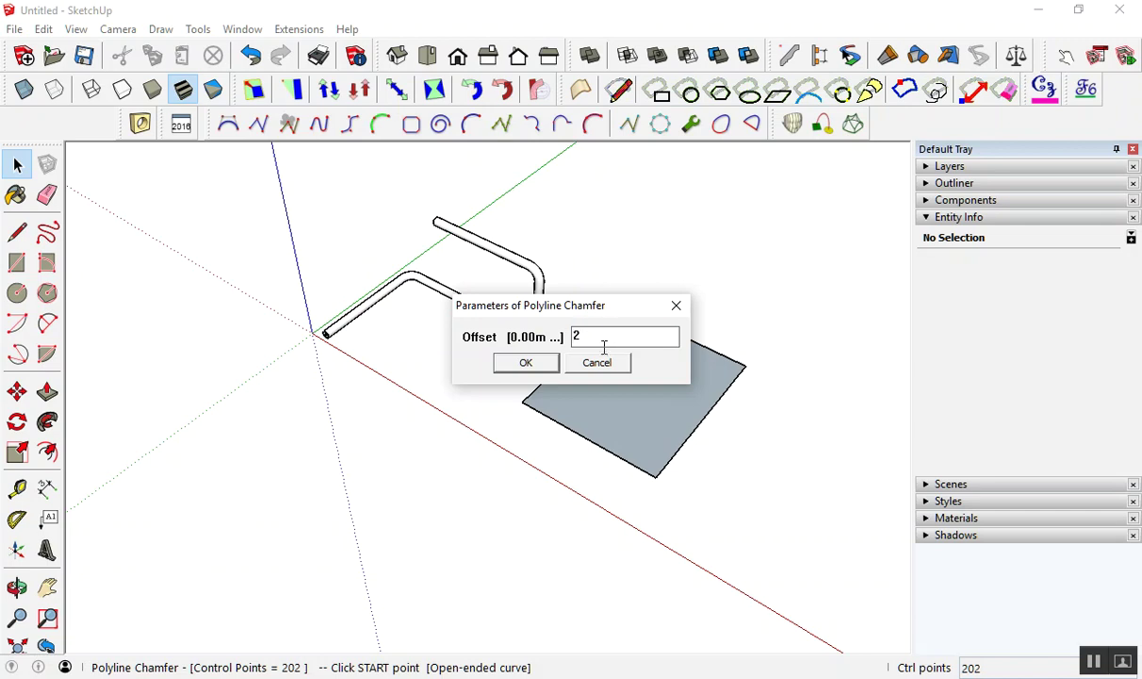
left_click(526, 363)
left_click(524, 402)
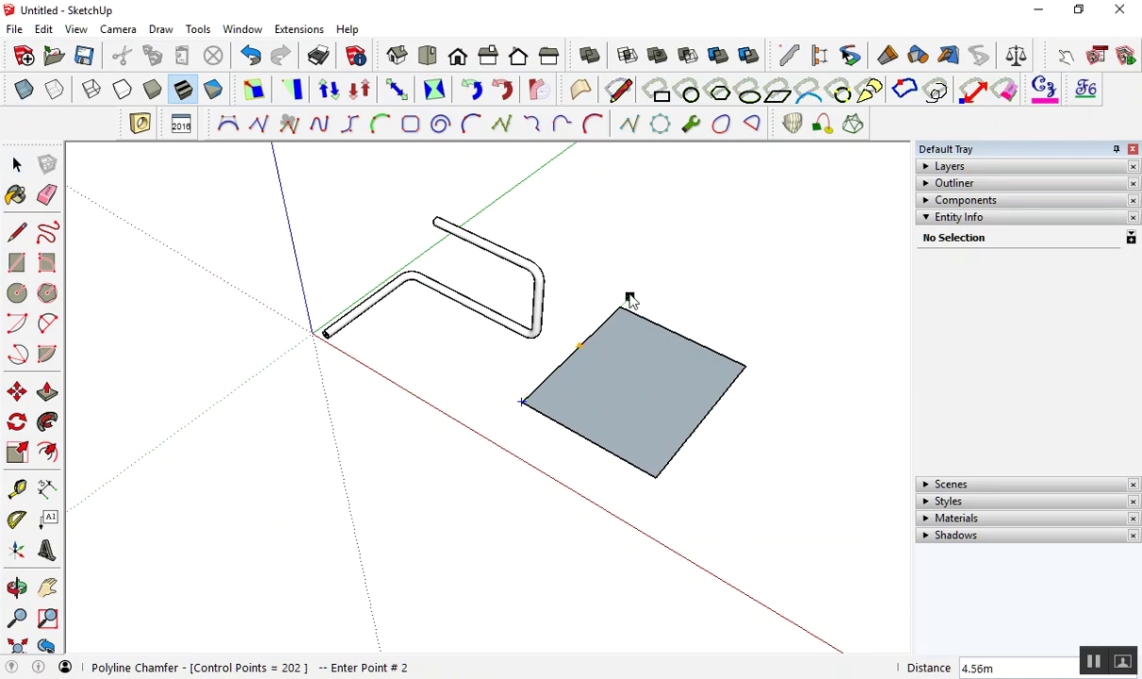
left_click(623, 306)
left_click(743, 366)
left_click(657, 475)
scroll(584, 432, "up", 3)
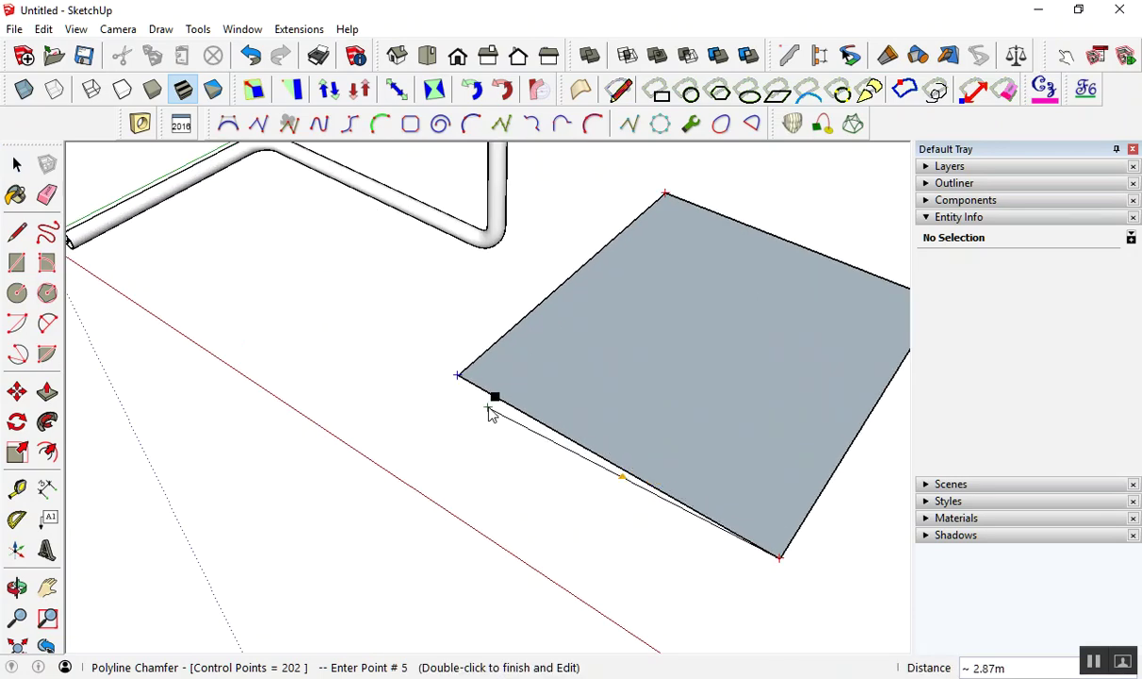
left_click(459, 376)
scroll(459, 377, "up", 2)
scroll(467, 377, "up", 2)
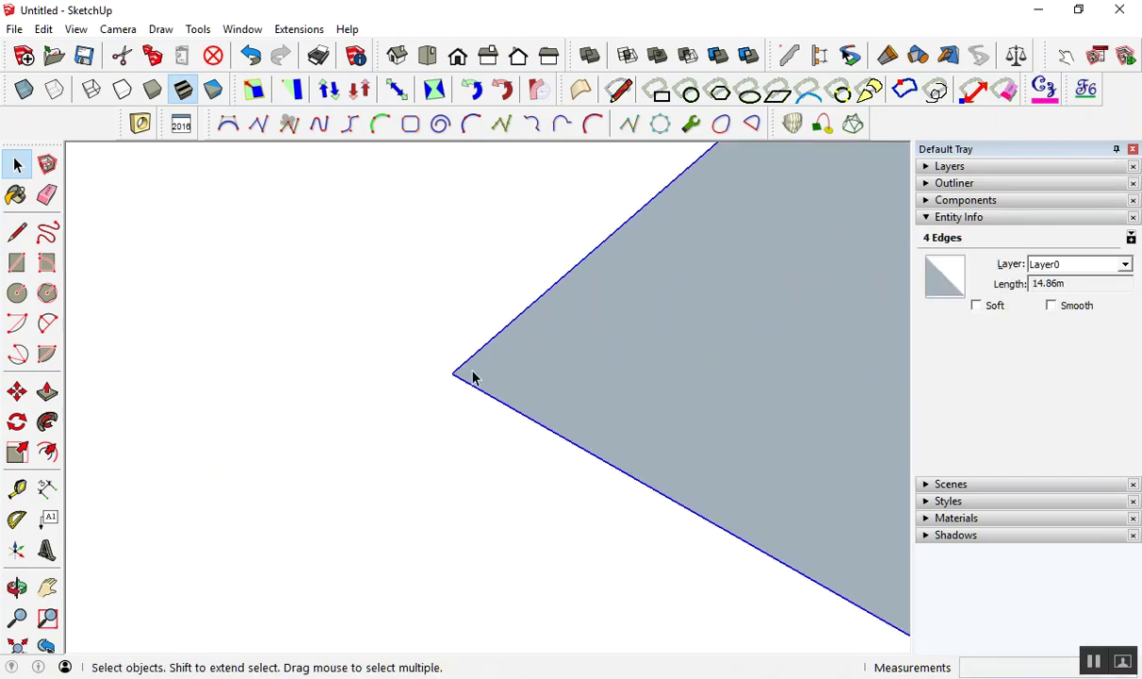
scroll(467, 379, "down", 2)
scroll(464, 387, "down", 3)
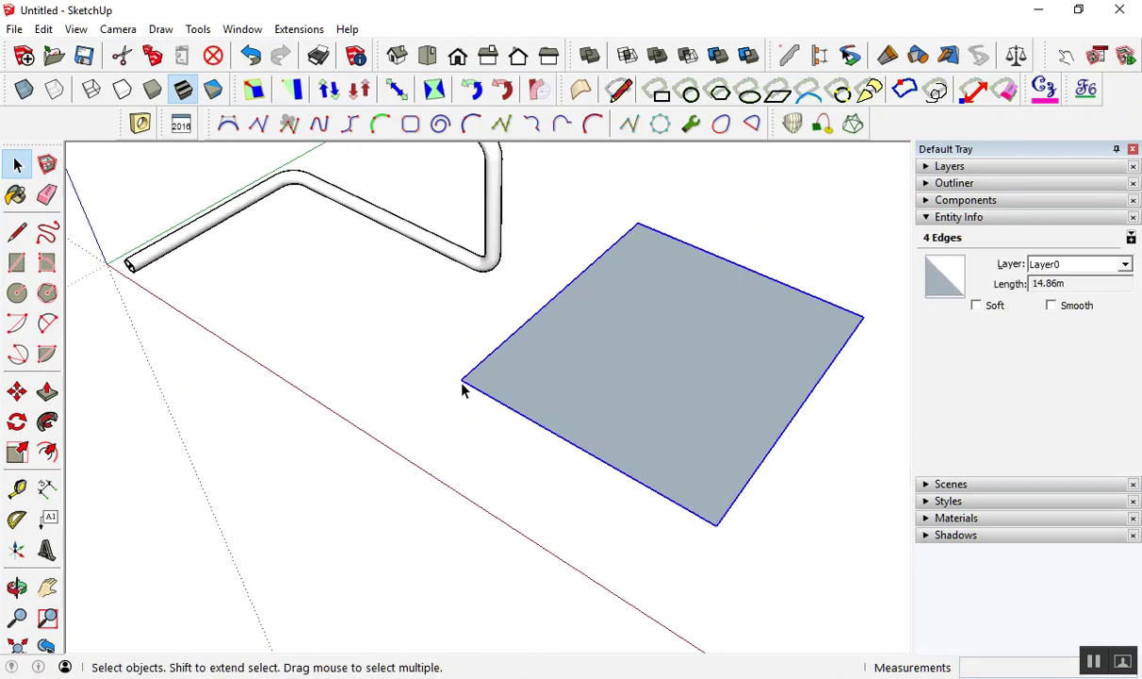
scroll(462, 388, "down", 2)
Retry the chamfered polyline with offset 5, then cancel it unfinished.
left_click(411, 124)
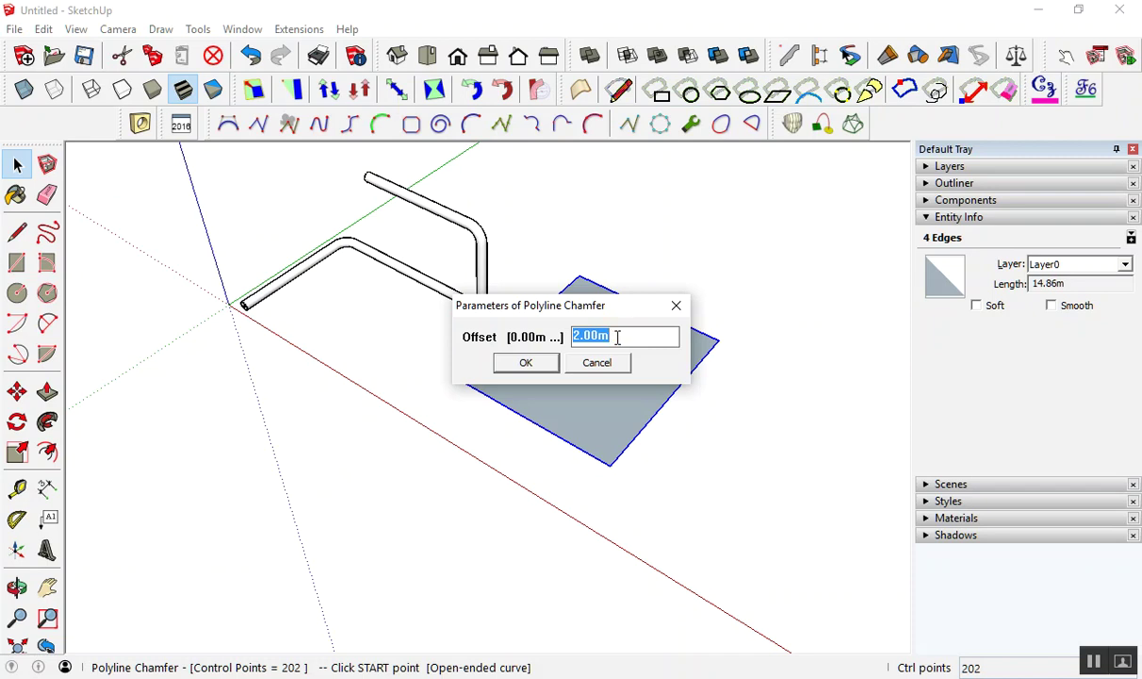
left_click(526, 363)
left_click(460, 380)
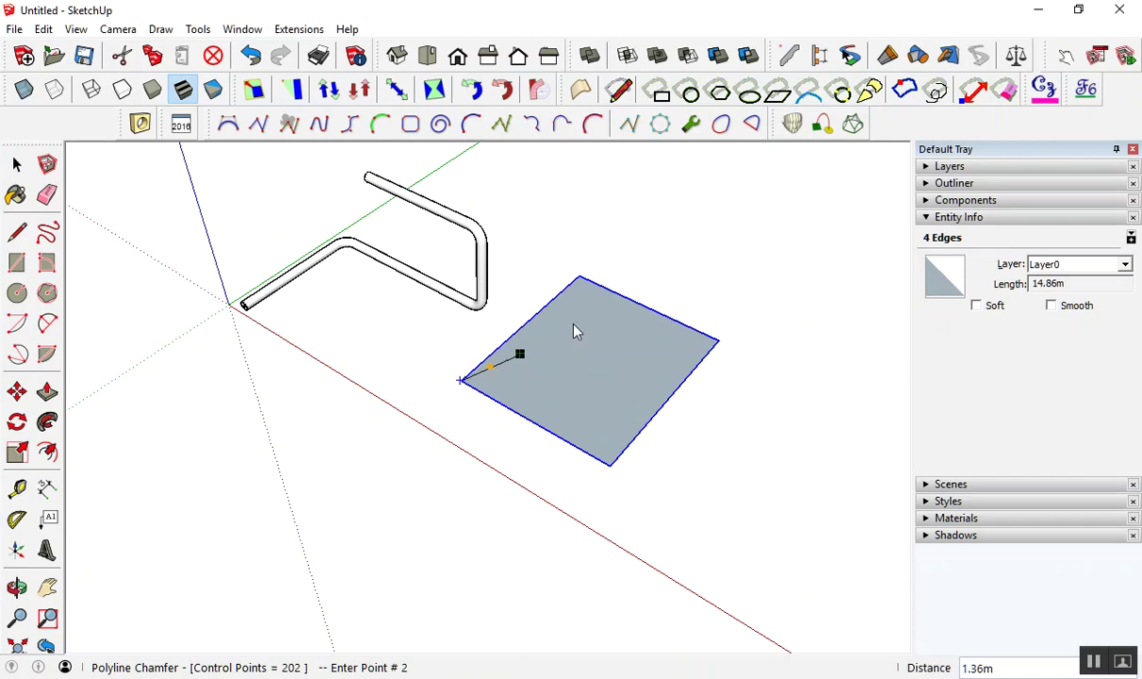
scroll(577, 278, "up", 1)
left_click(577, 276)
scroll(581, 285, "up", 3)
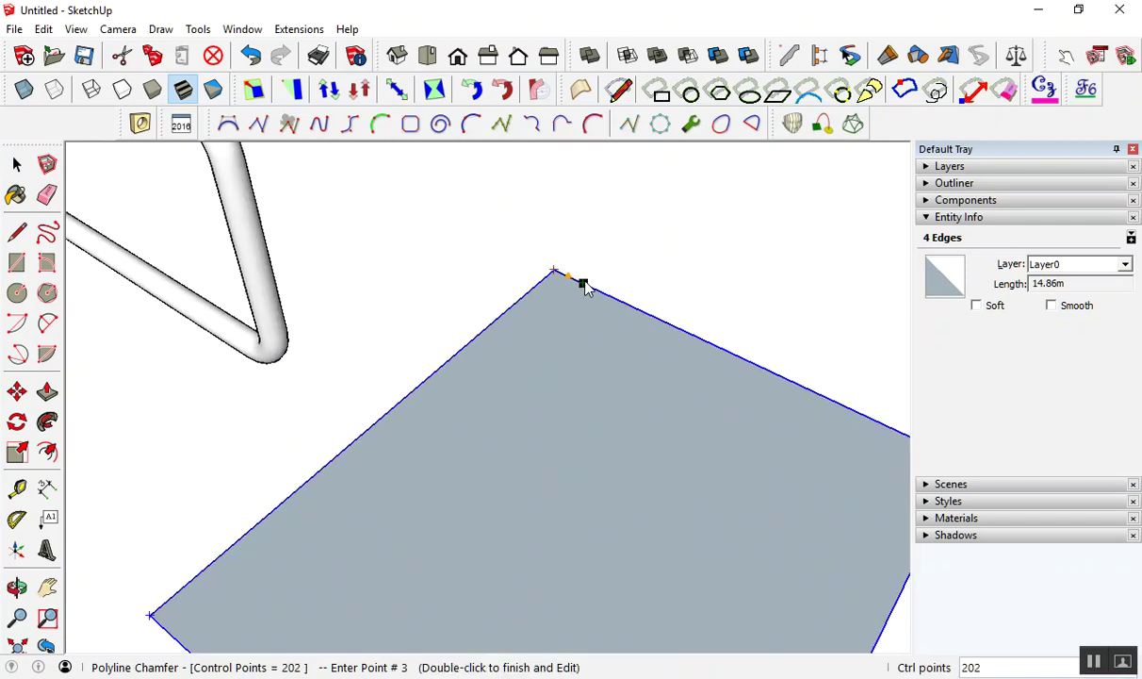
scroll(566, 286, "up", 2)
scroll(560, 293, "up", 1)
scroll(523, 229, "down", 2)
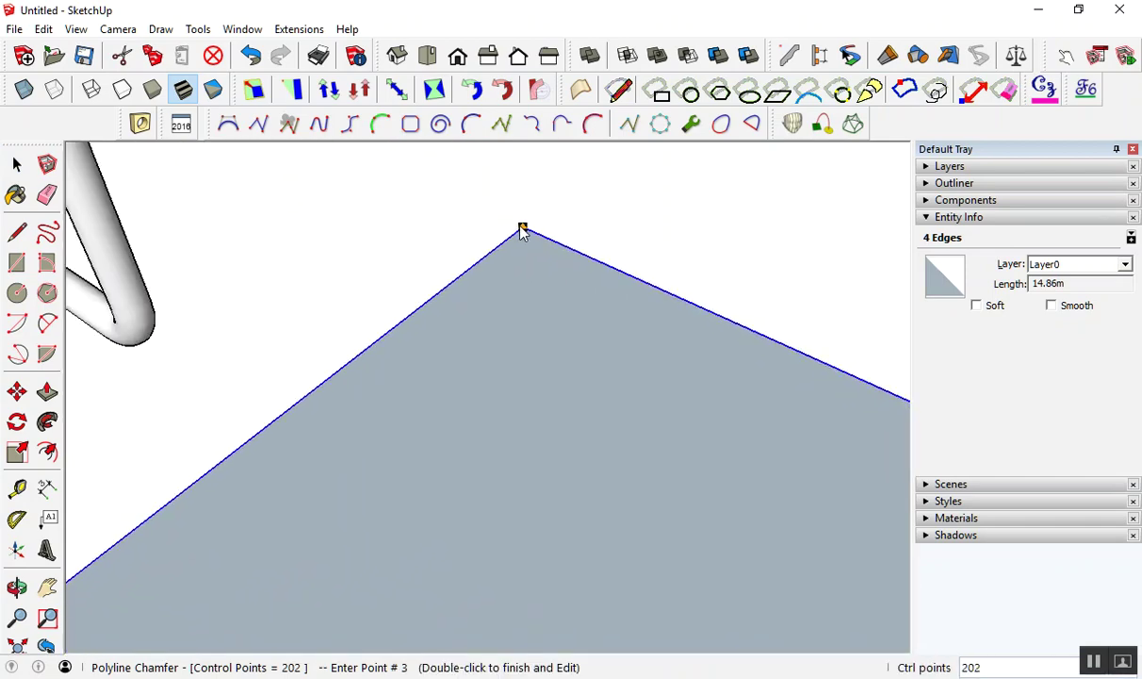
scroll(521, 228, "down", 3)
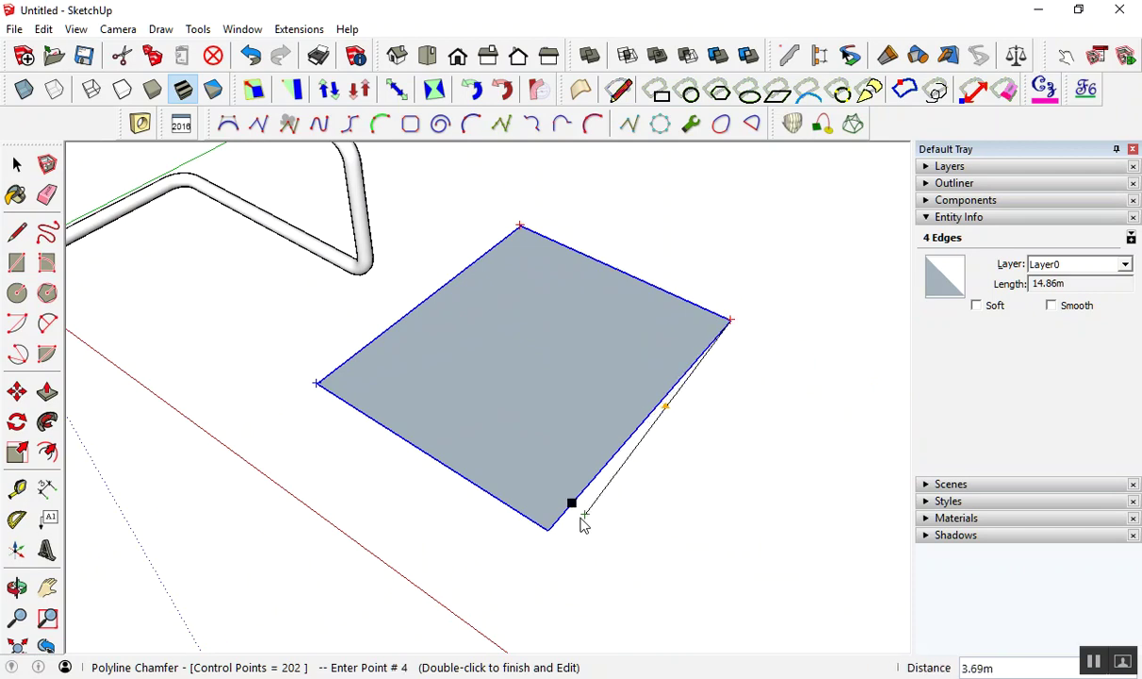
left_click(548, 529)
scroll(487, 347, "down", 2)
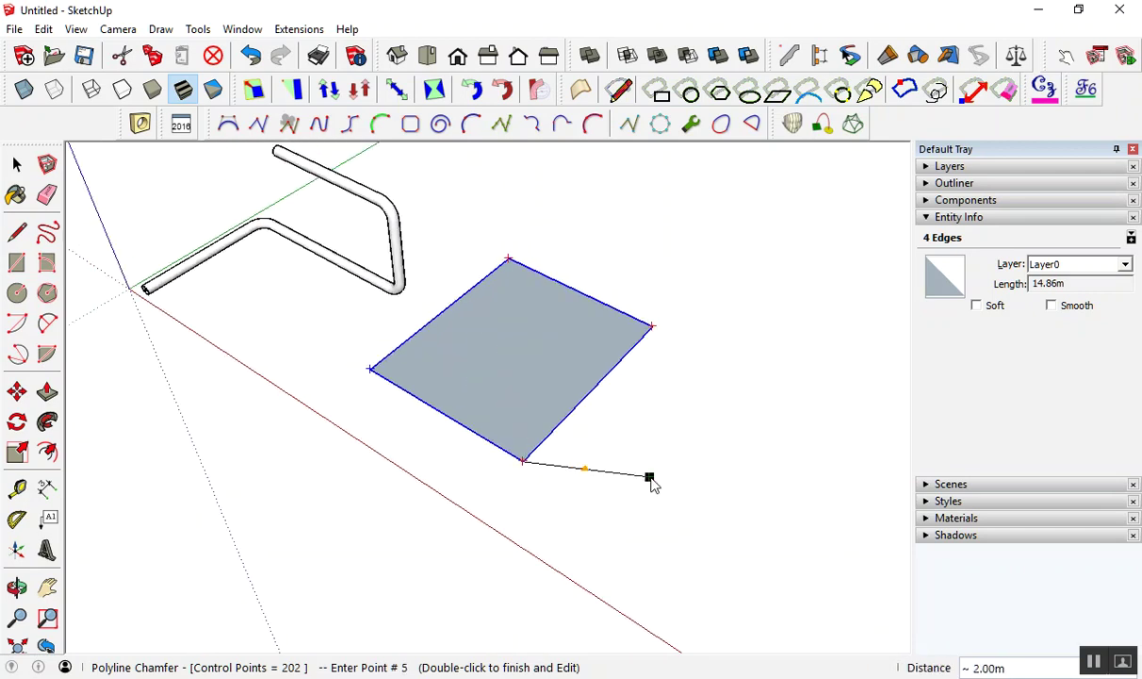
key("Escape")
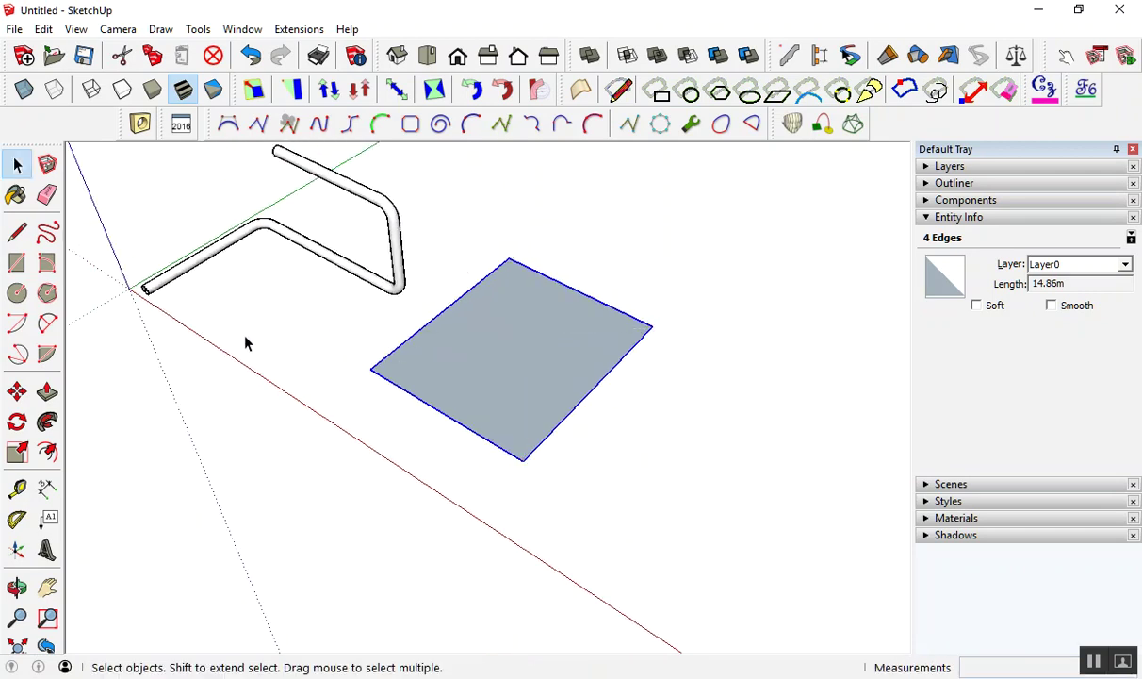
left_click(245, 338)
left_click(411, 124)
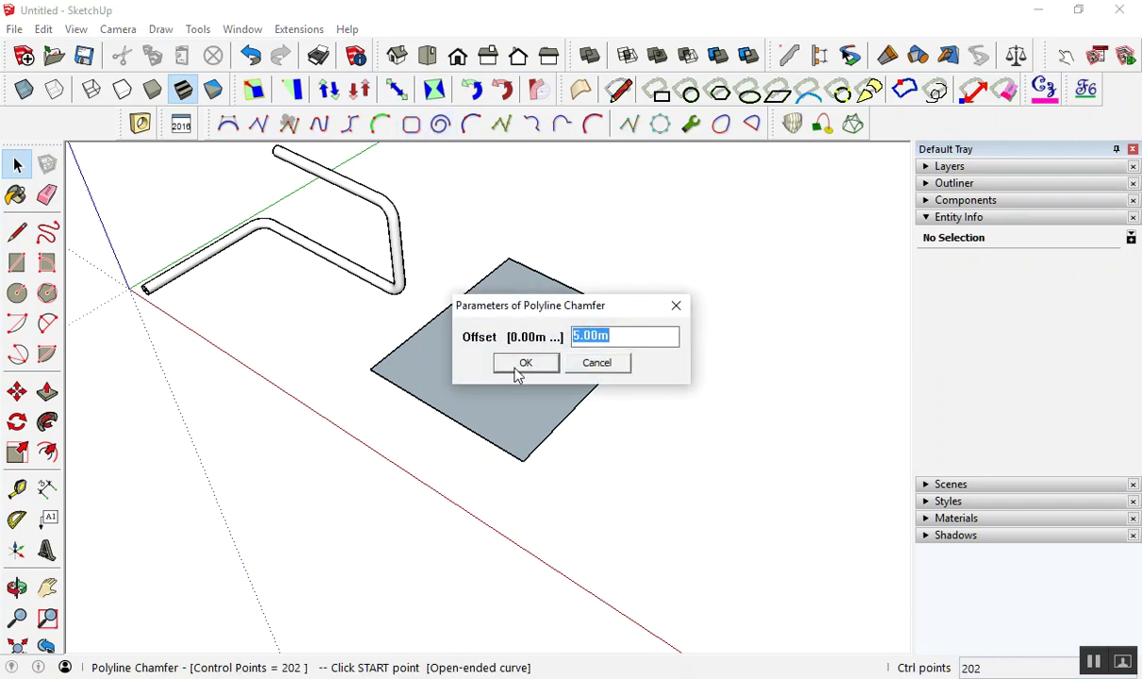
Trace a four-point chamfered polyline at 5.00 m offset, then cancel it.
left_click(523, 363)
scroll(341, 322, "down", 2)
scroll(311, 362, "down", 1)
scroll(283, 395, "down", 1)
left_click(279, 397)
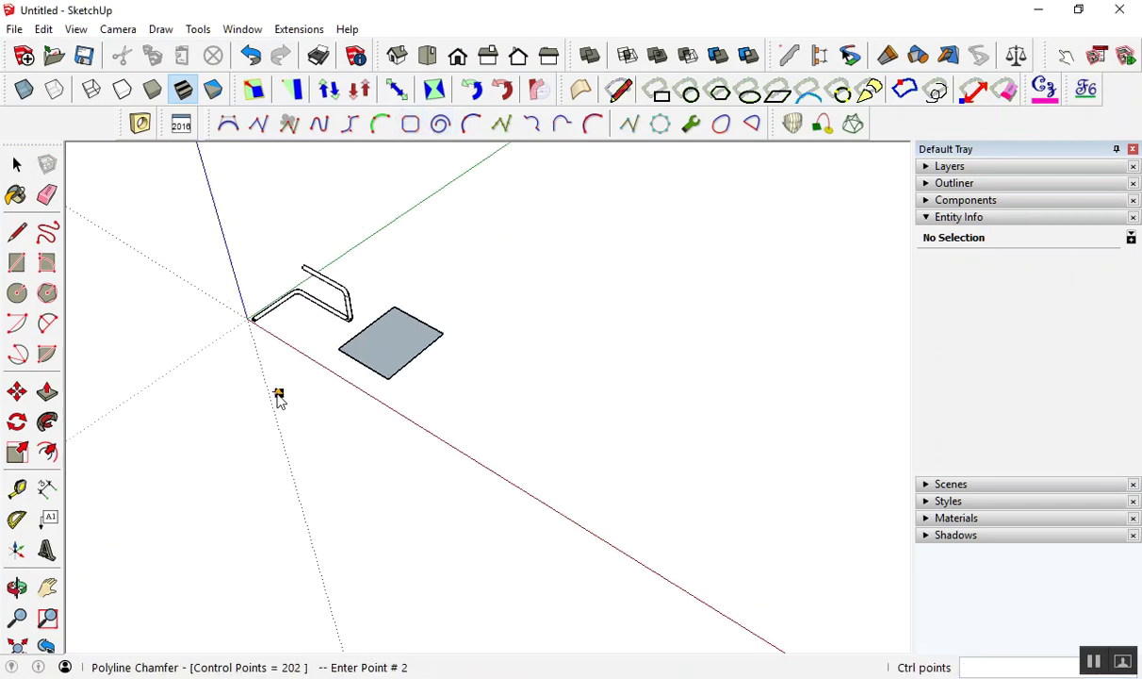
scroll(279, 396, "down", 1)
left_click(483, 235)
left_click(661, 318)
left_click(587, 401)
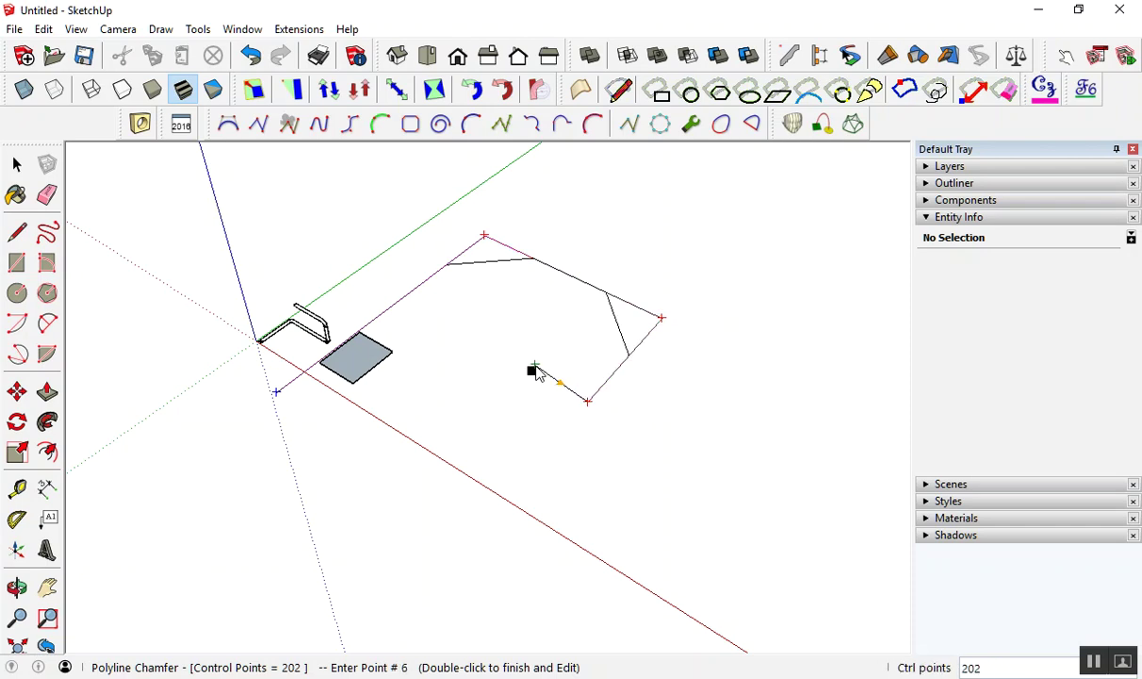
key("Escape")
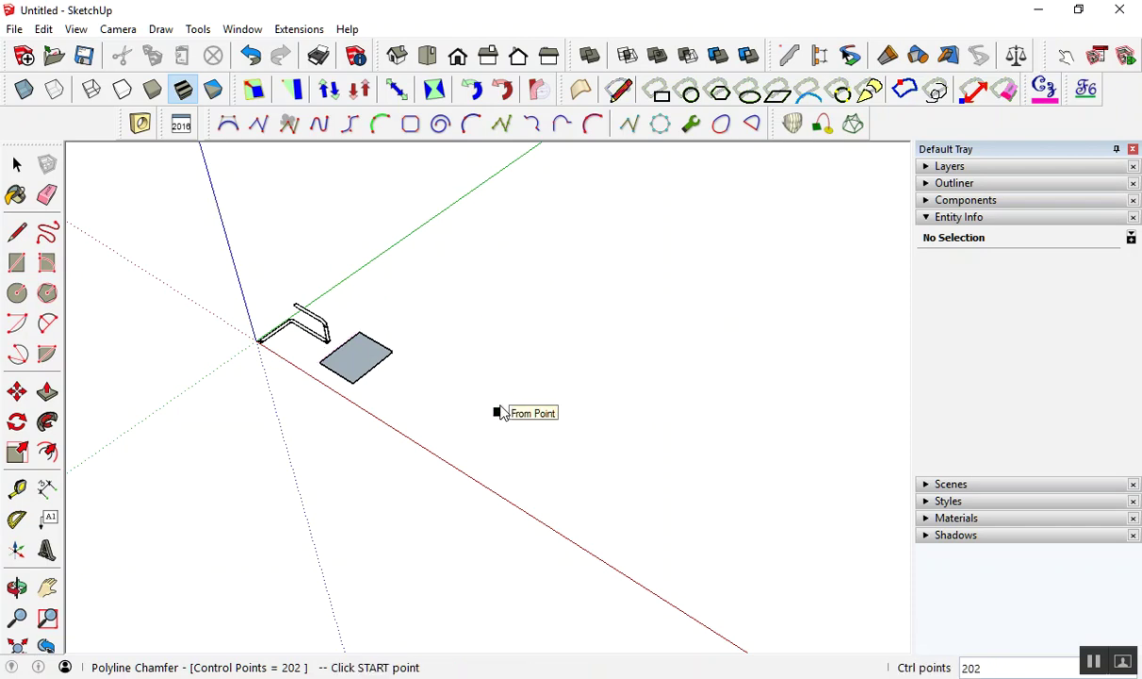
key("space")
Redraw the chamfered outline around the face's corners with offset .5 and finish it.
scroll(323, 380, "up", 2)
scroll(323, 380, "up", 3)
left_click(380, 123)
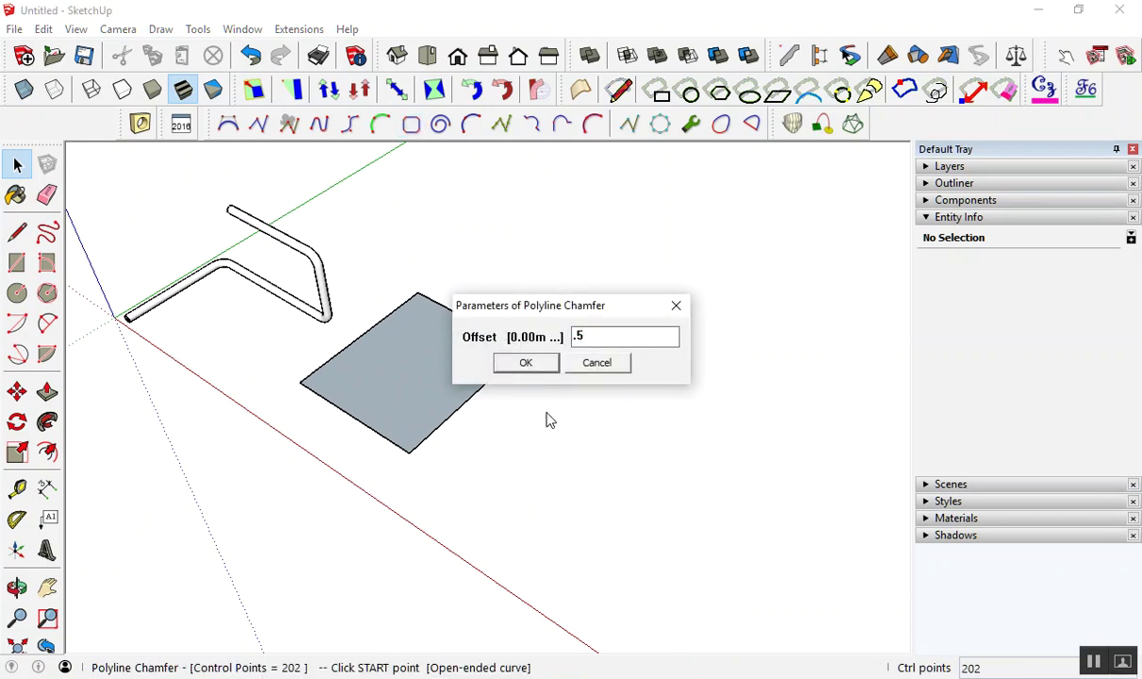
left_click(526, 363)
scroll(394, 337, "up", 2)
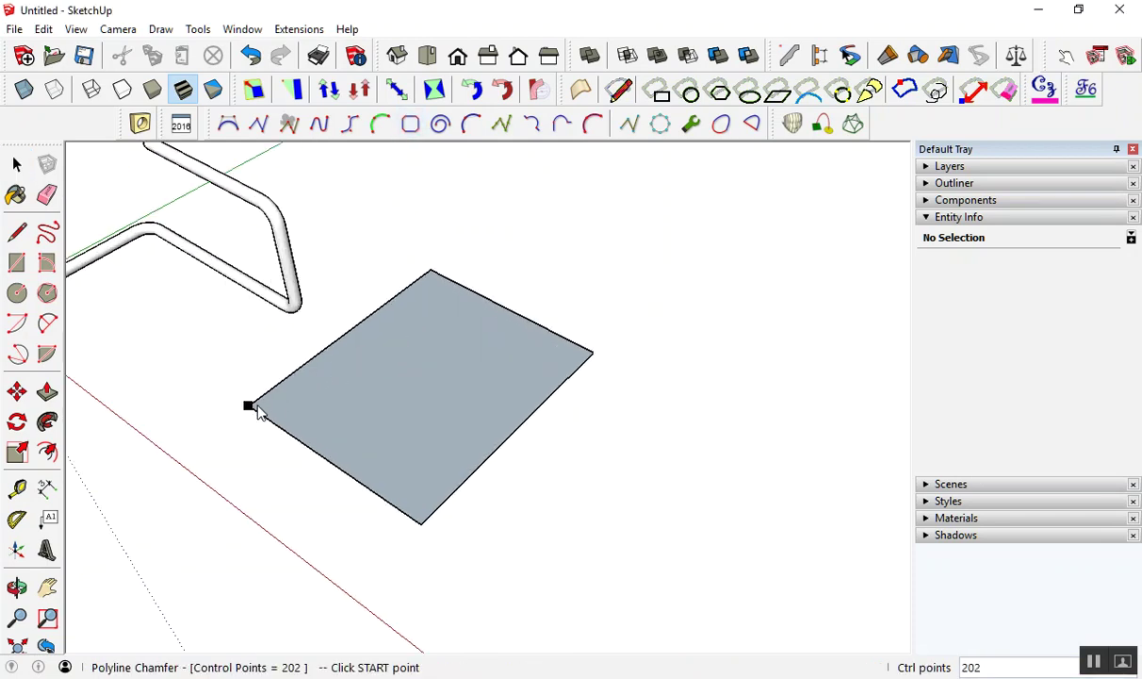
left_click(430, 272)
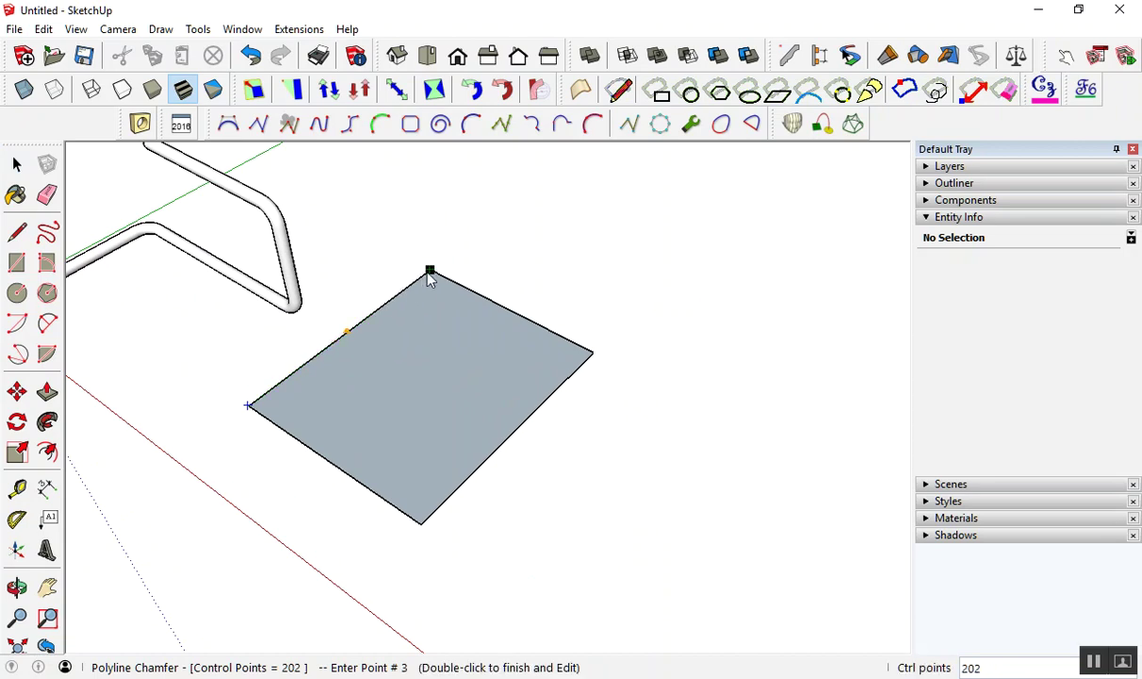
left_click(592, 352)
left_click(420, 522)
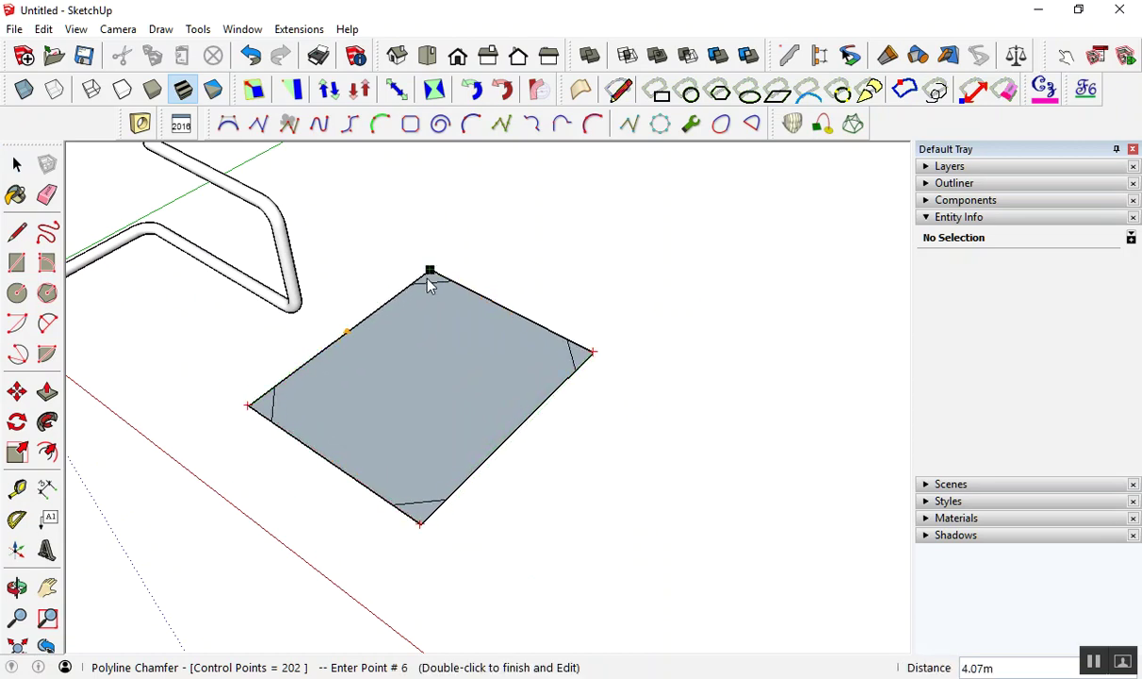
double_click(430, 272)
Select the chamfered rectangle and orbit around it to inspect the cut corners.
left_click(463, 402)
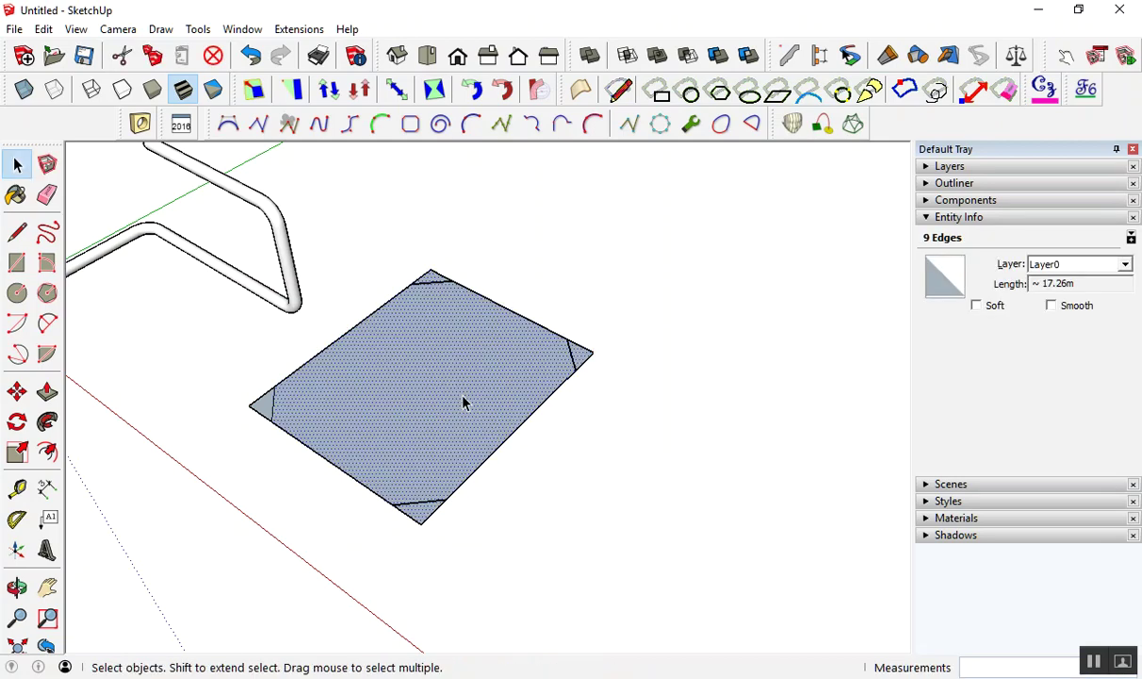
triple_click(462, 402)
mouse_move(463, 402)
middle_mouse_down()
mouse_move(497, 383)
mouse_move(556, 535)
mouse_move(466, 495)
mouse_move(406, 378)
middle_mouse_up()
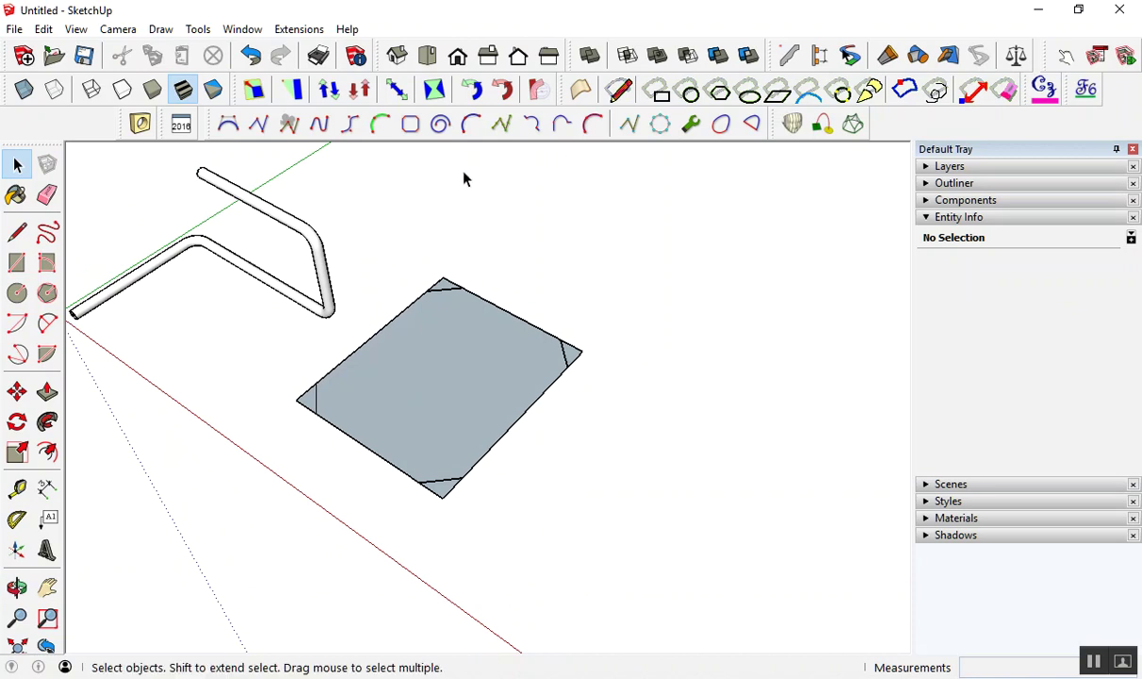
left_click(440, 124)
Draw a 40-segment spiral curve, about 16.93 m long, above the chamfered face.
scroll(431, 396, "down", 3)
left_click(421, 295)
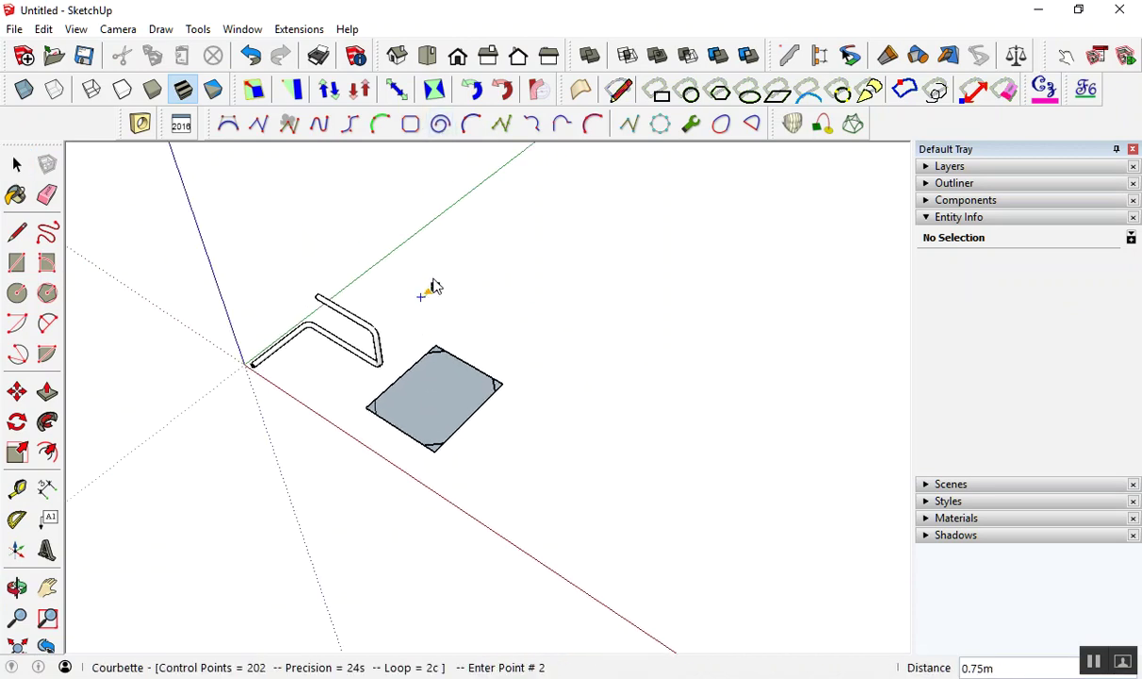
left_click(444, 281)
left_click(440, 328)
left_click(375, 280)
left_click(422, 238)
left_click(529, 253)
double_click(561, 317)
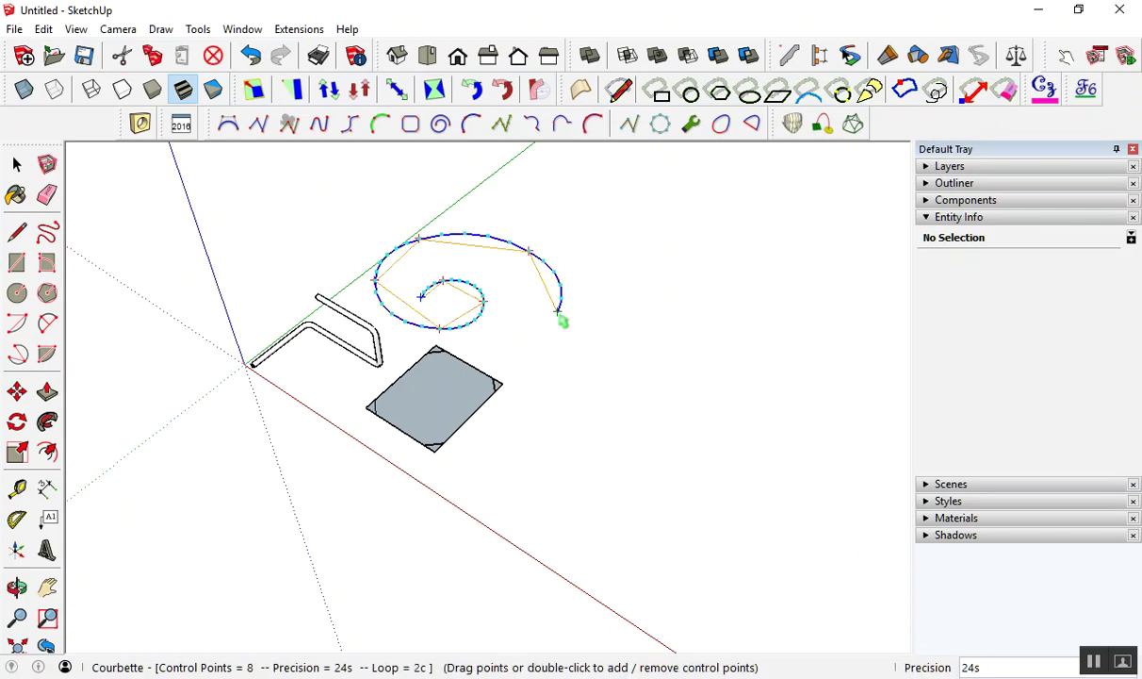
scroll(561, 318, "up", 1)
key("space")
Orbit the view and select the finished spiral curve.
middle_click_drag(558, 320, 596, 364)
left_click(555, 282)
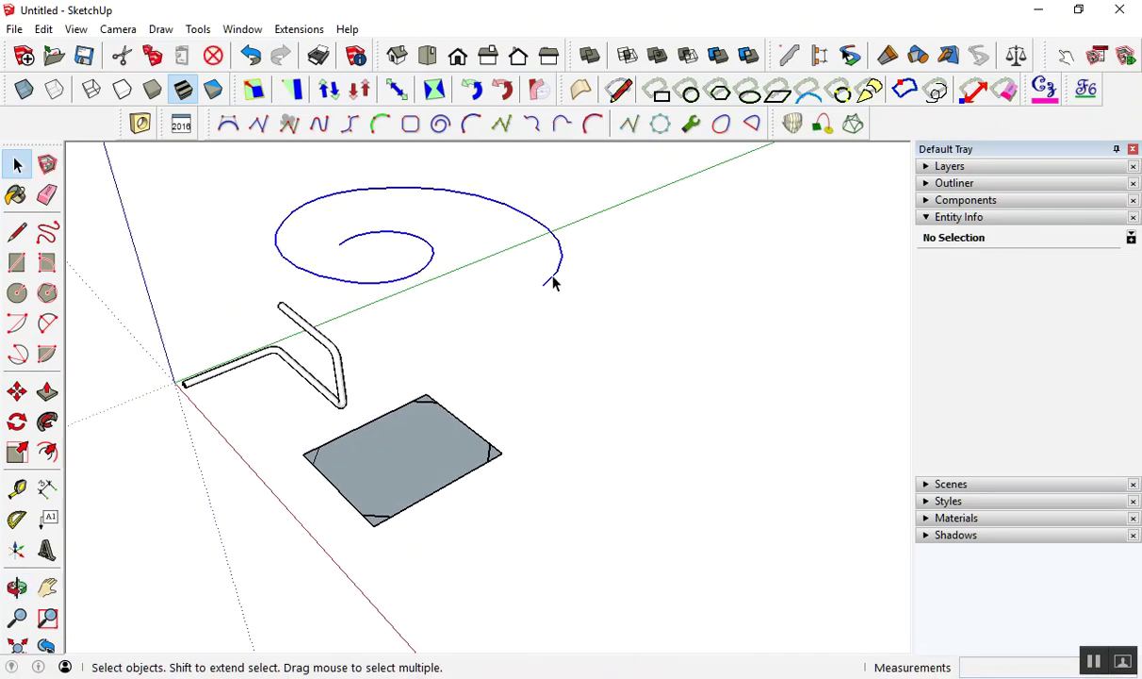
left_click(553, 283)
Pipe the spiral with Extensions > Pipe Along Path, accepting the diameter and path readjustment.
left_click(298, 29)
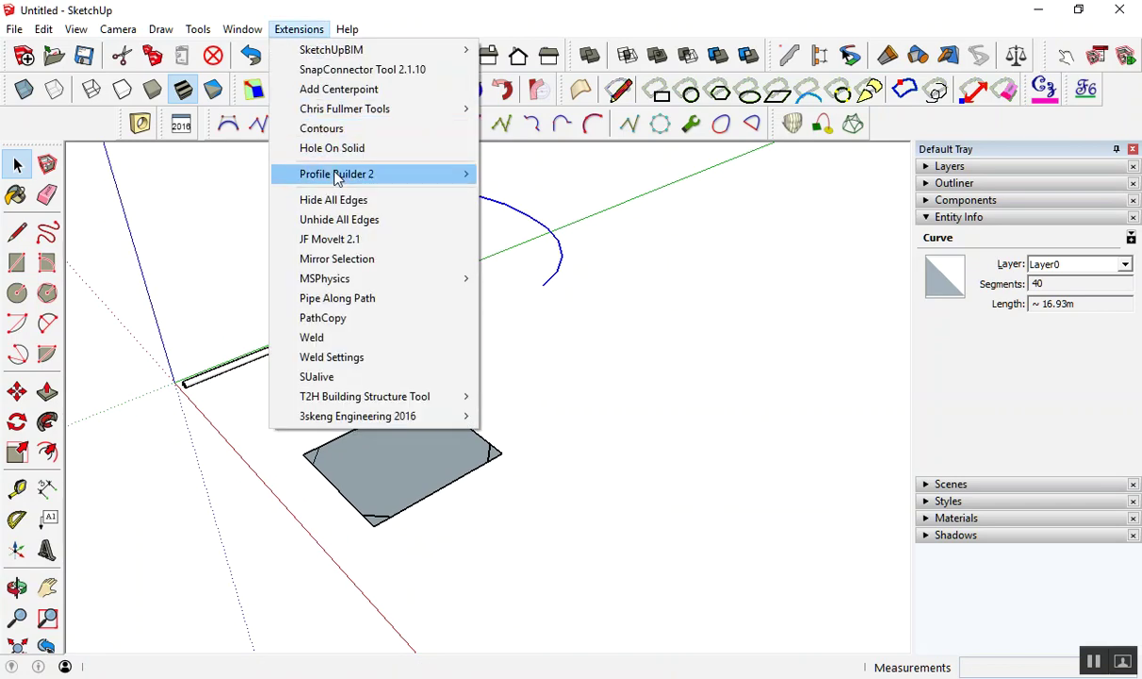
left_click(333, 297)
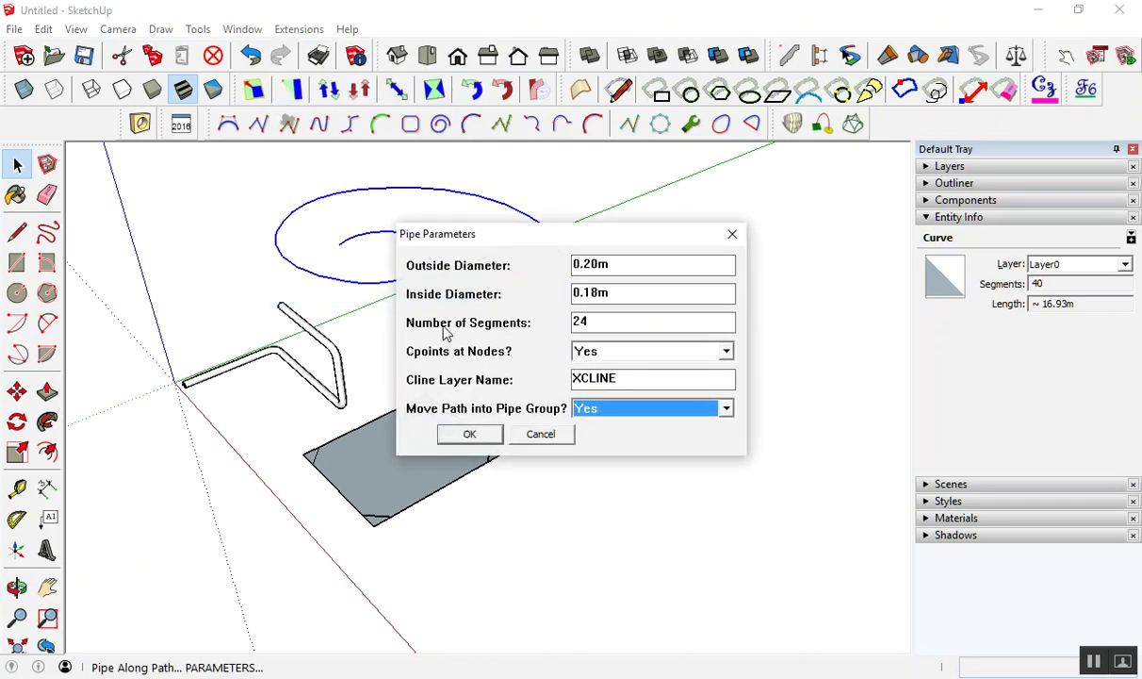
left_click(474, 432)
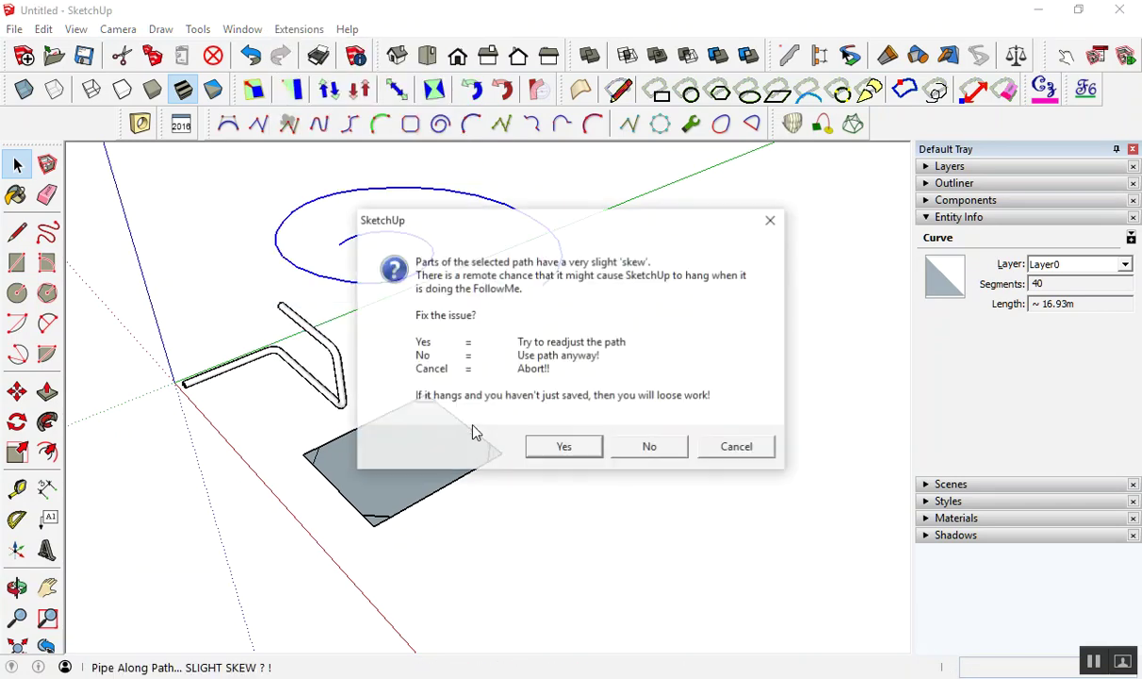
left_click(535, 445)
middle_click_drag(498, 329, 455, 353)
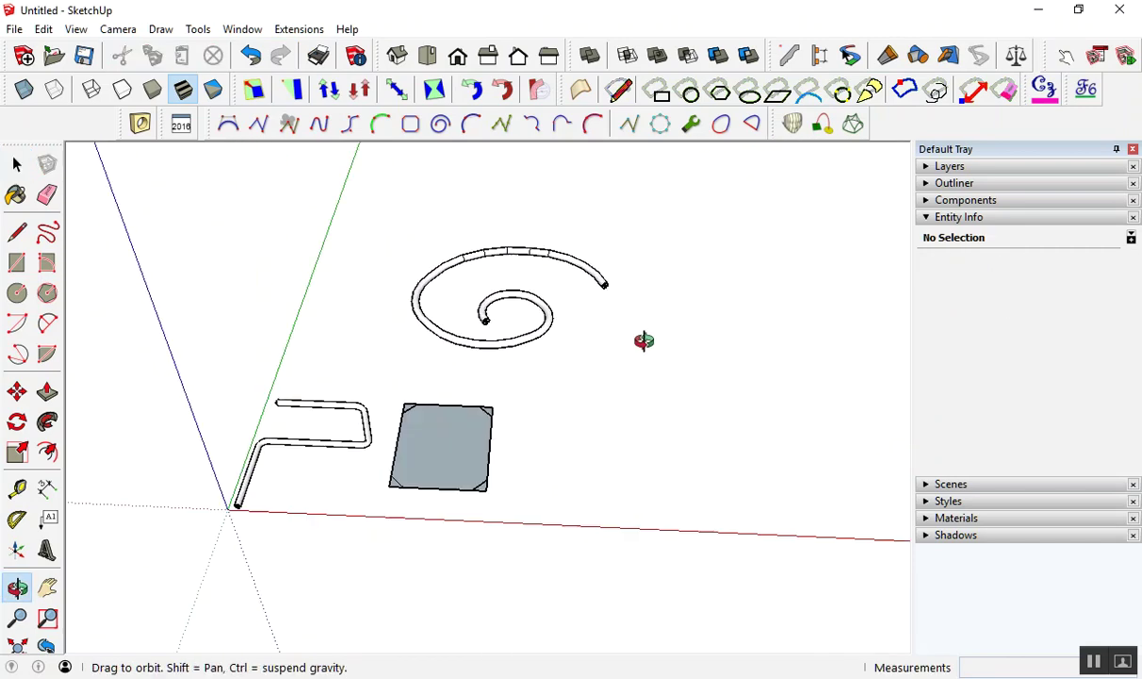
scroll(455, 353, "up", 4)
scroll(634, 286, "down", 2)
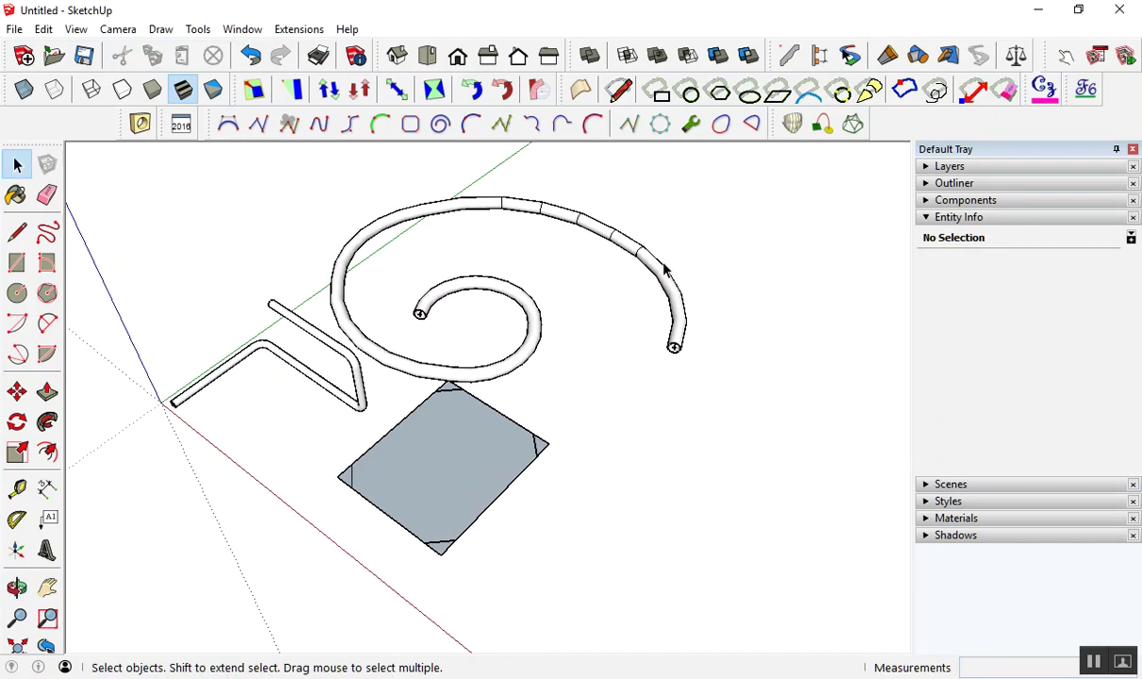
middle_click_drag(658, 273, 641, 258)
triple_click(641, 258)
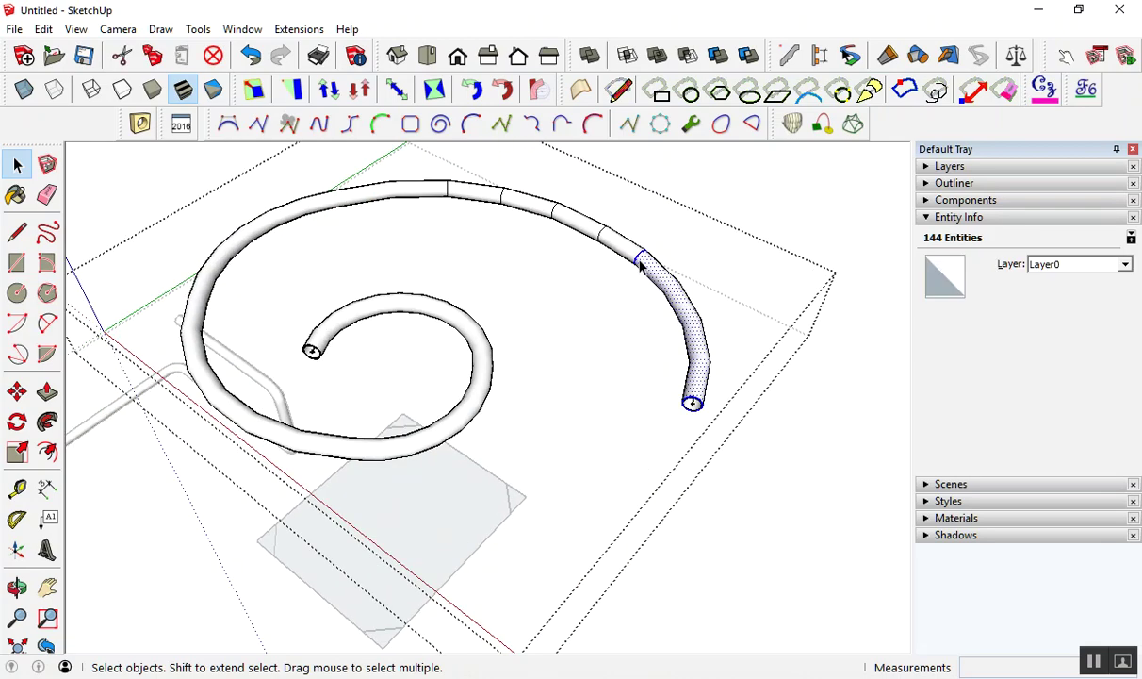
scroll(643, 256, "up", 2)
Erase the seam lines across the spiral pipe's outer turn with the Eraser.
key("e")
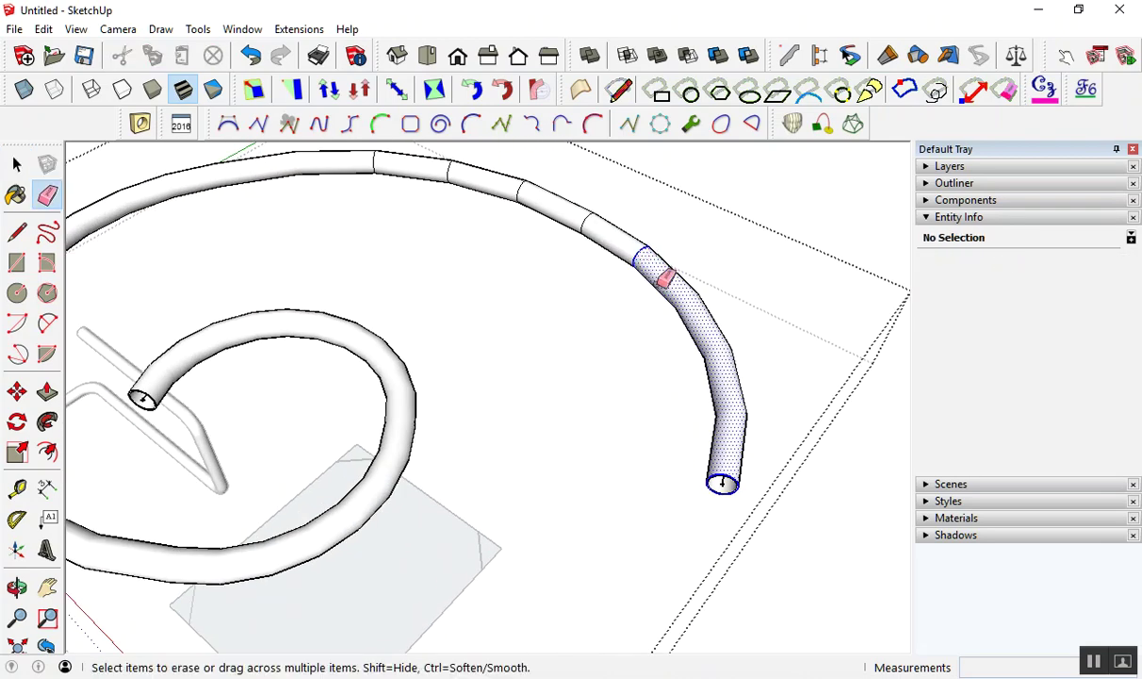
scroll(660, 269, "down", 2)
scroll(637, 232, "up", 2)
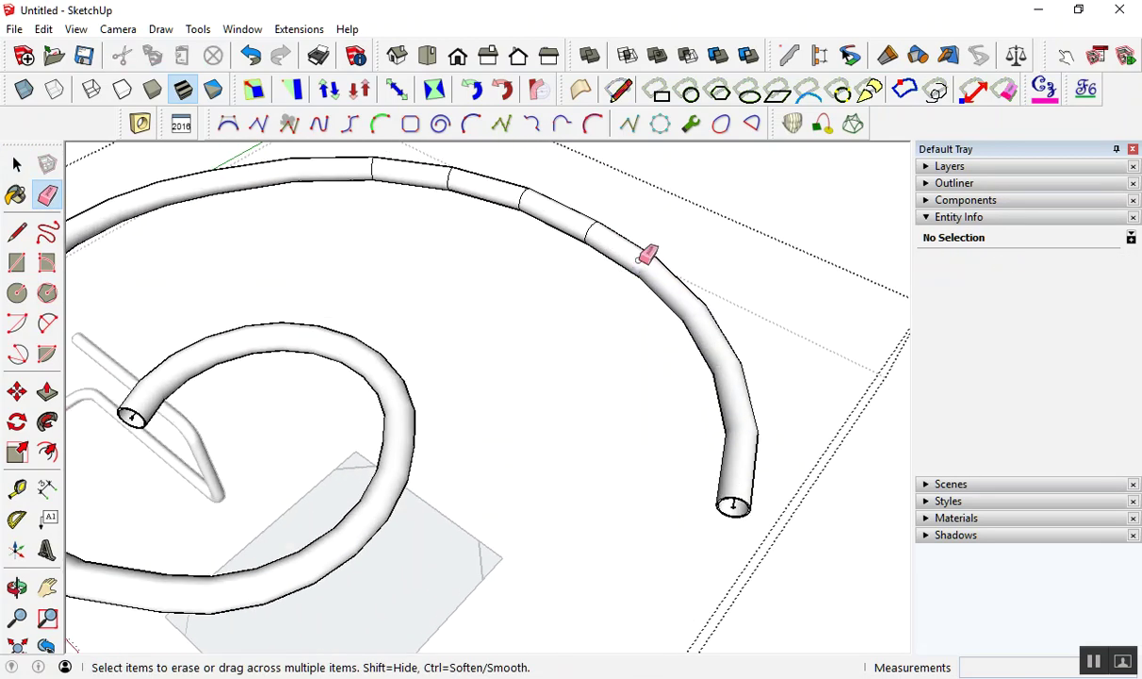
left_click_drag(566, 215, 521, 195)
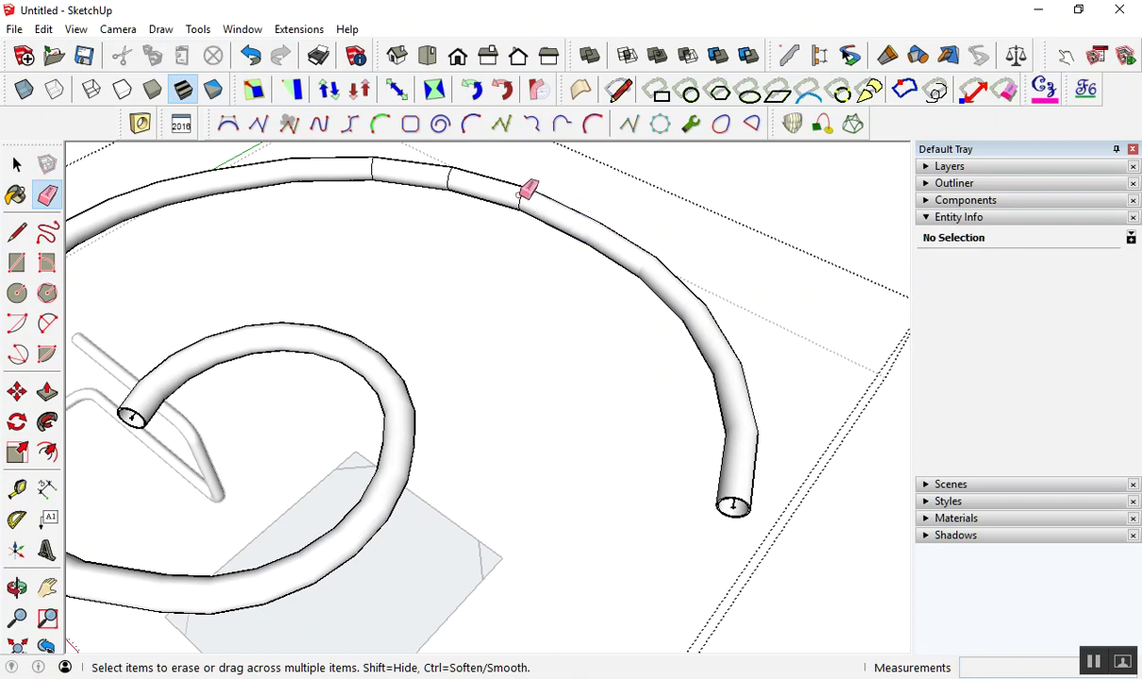
left_click(451, 174)
left_click(524, 193)
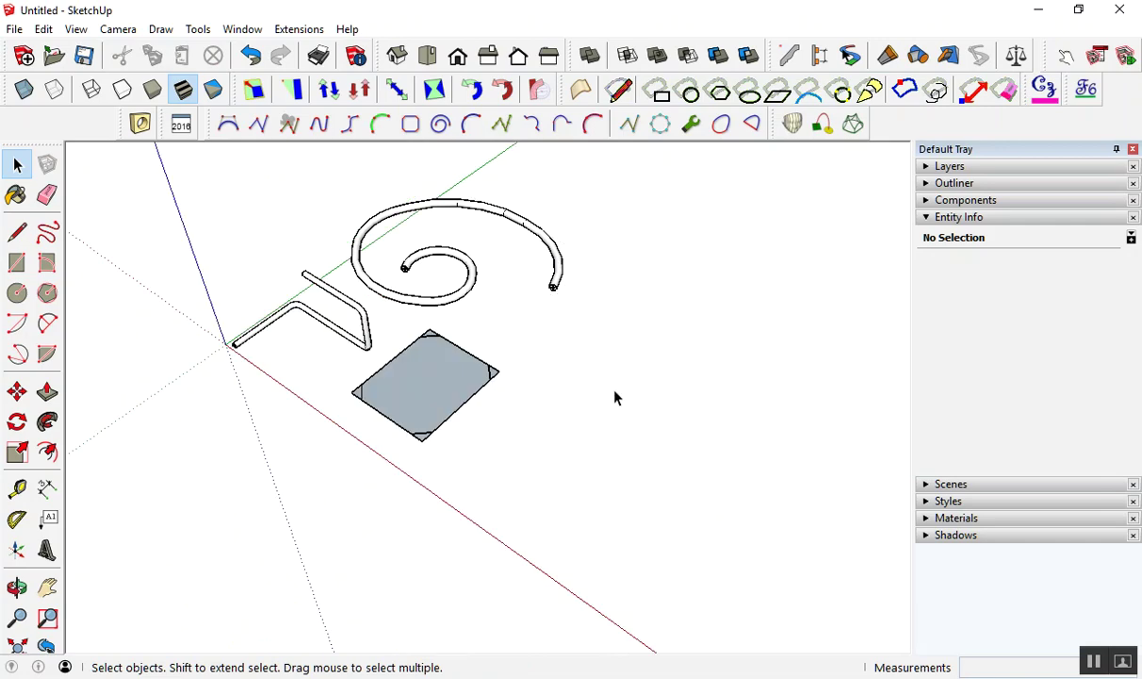
scroll(437, 245, "down", 1)
Draw a short 1.60 m vertical line to the right of the rectangle.
mouse_move(437, 178)
middle_mouse_down()
mouse_move(451, 199)
mouse_move(521, 178)
middle_mouse_up()
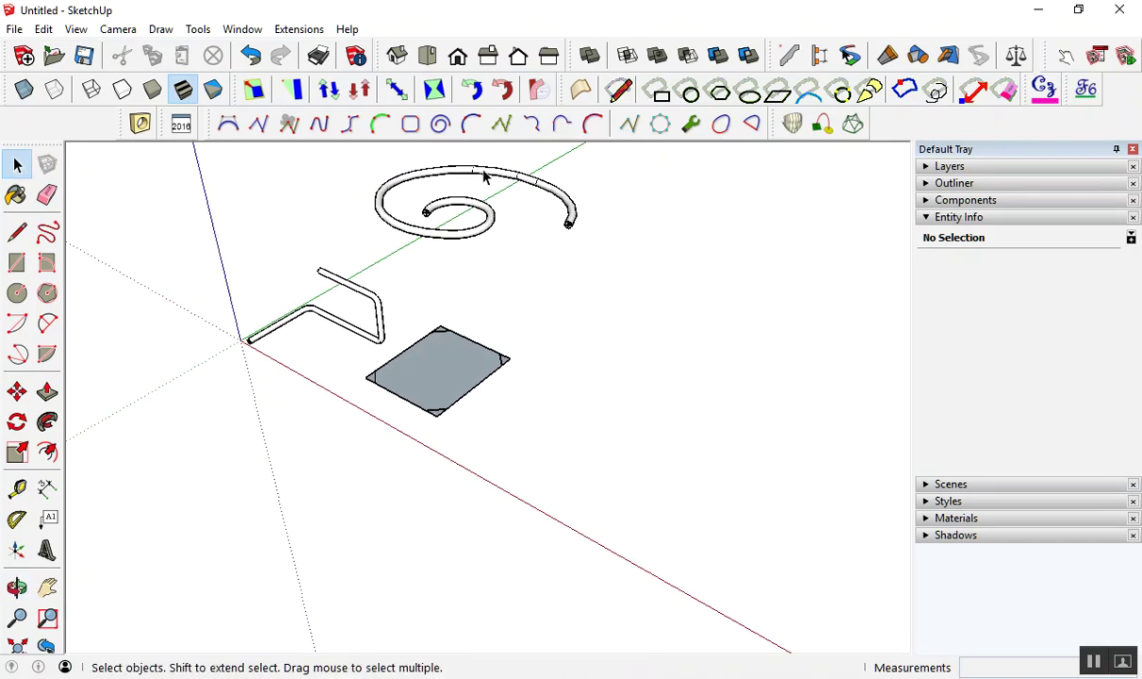
scroll(520, 178, "down", 2)
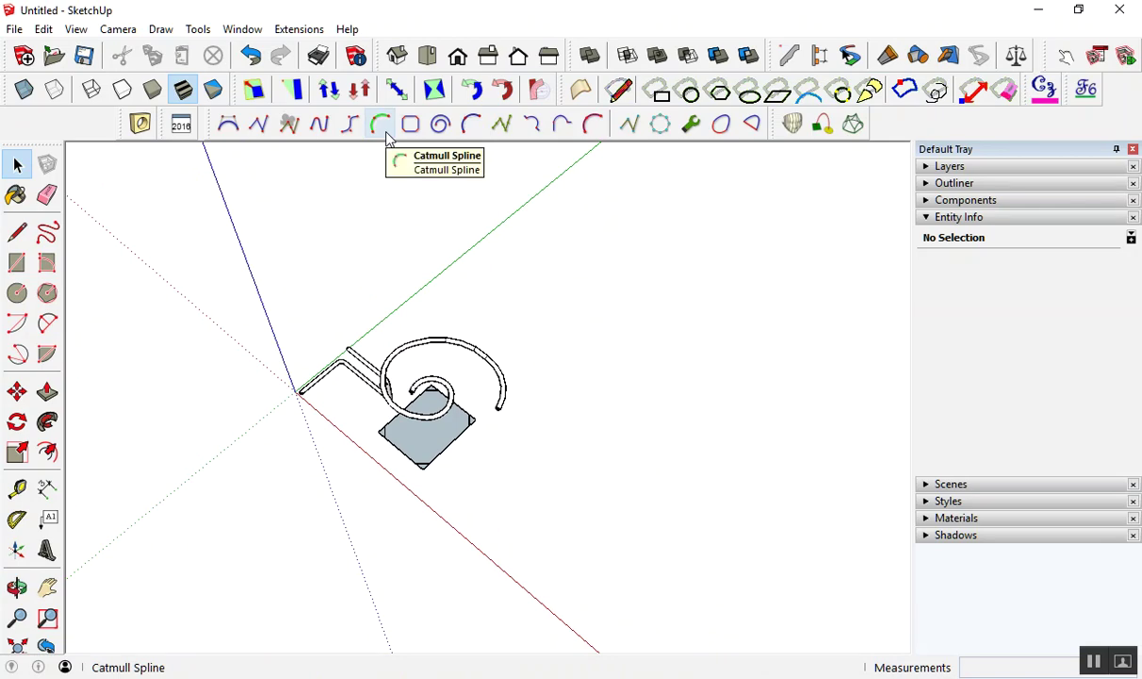
mouse_move(428, 258)
middle_mouse_down()
mouse_move(549, 326)
mouse_move(543, 356)
middle_mouse_up()
key("l")
left_click(530, 387)
left_click(529, 370)
key("Escape")
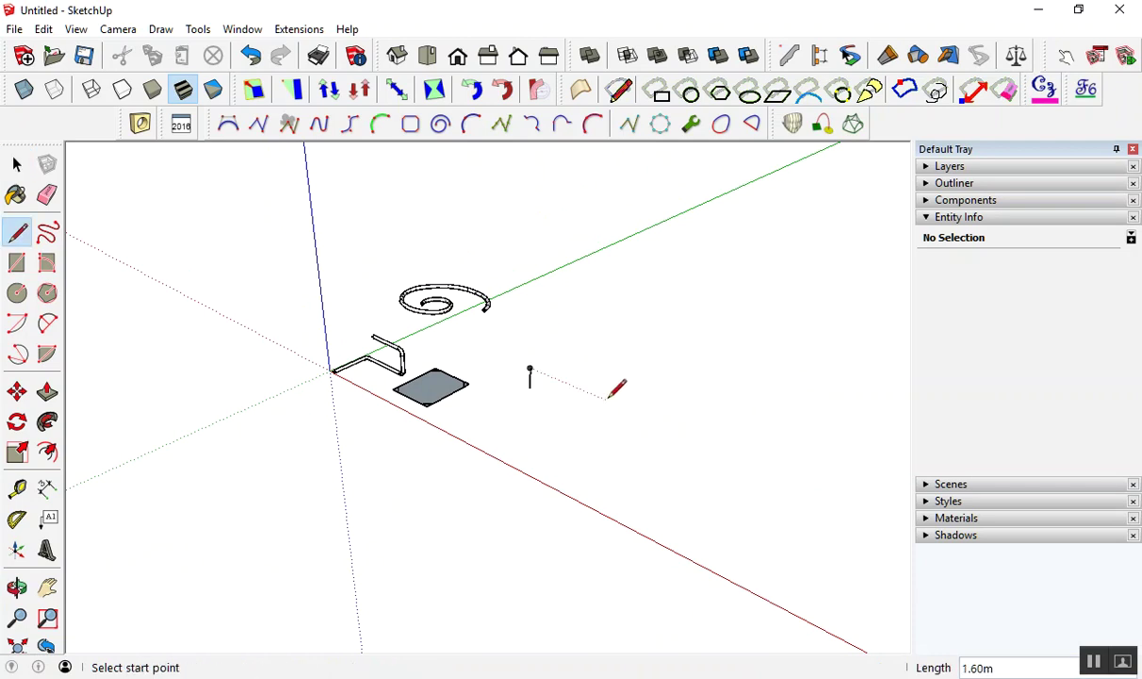
key("space")
Copy the vertical line with Move and Ctrl to scattered spots across the ground.
left_click_drag(562, 432, 579, 443)
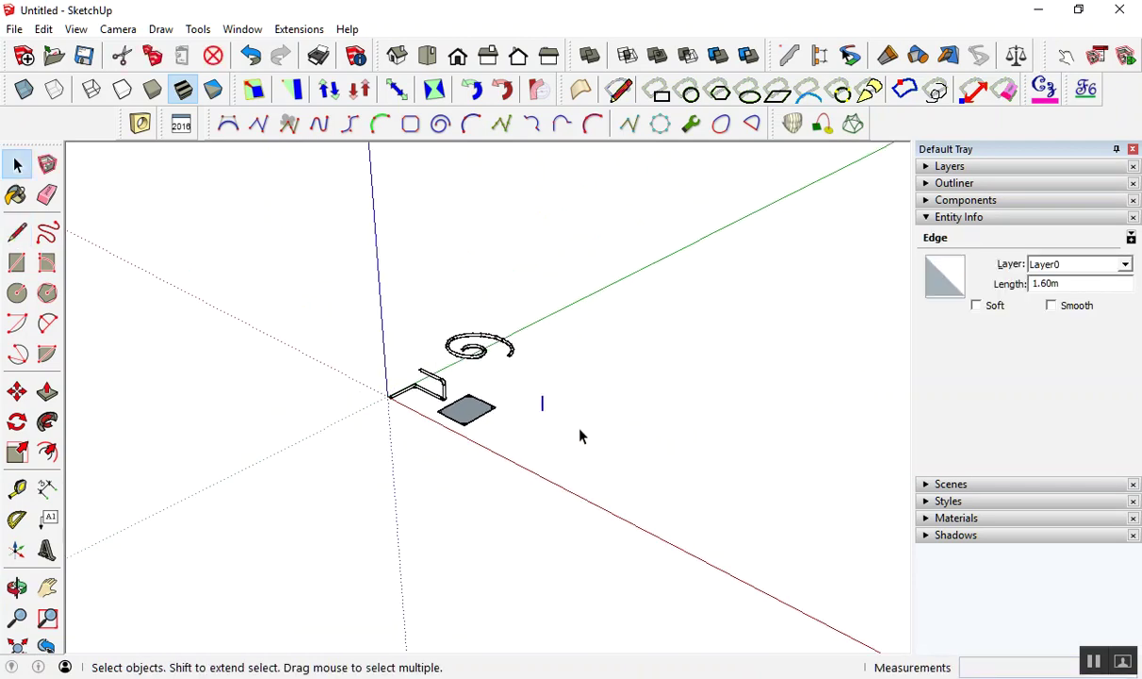
middle_click_drag(581, 433, 568, 471)
key("m")
key("ctrl")
left_click(565, 433)
left_click(637, 408)
left_click(662, 438)
left_click(760, 462)
key("Escape")
middle_click_drag(650, 502, 722, 558)
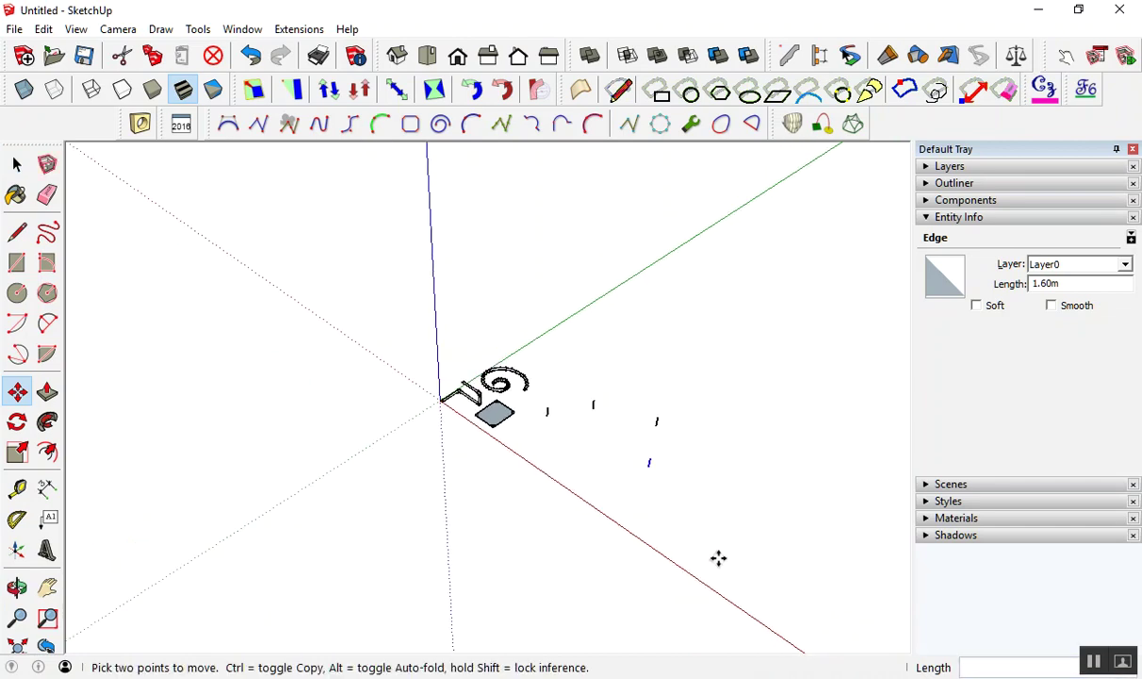
key("ctrl")
left_click(708, 546)
key("space")
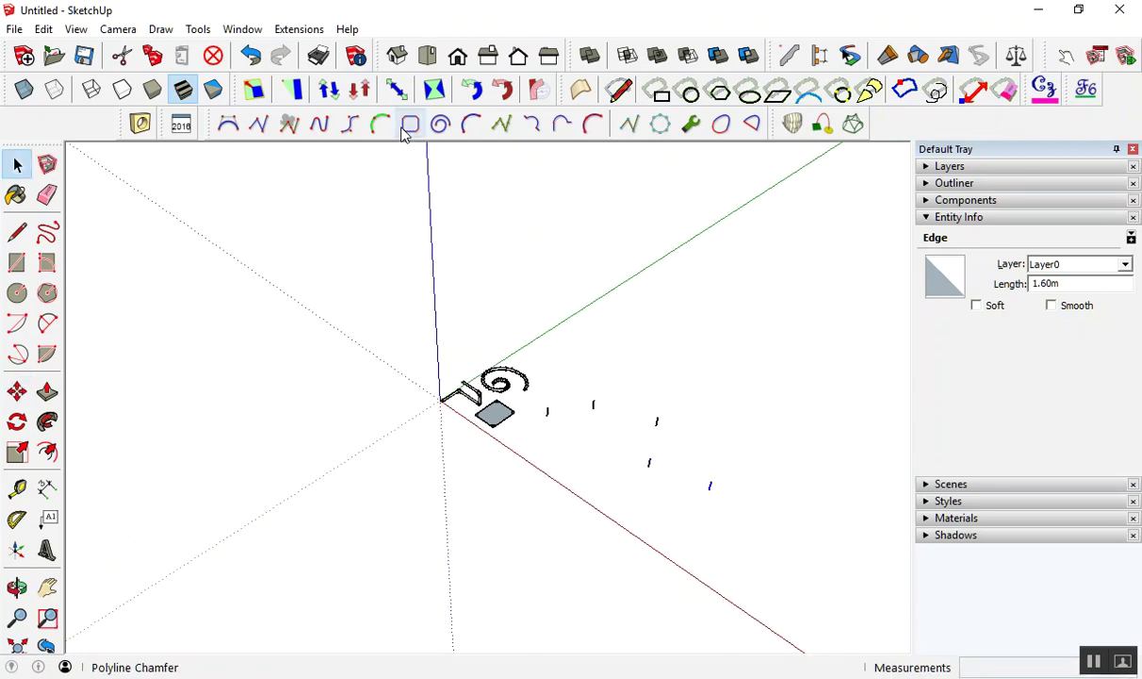
left_click(380, 124)
middle_click_drag(443, 283, 528, 429)
Draw a 24-edge Catmull spline, about 30.36 m long, through the five short edges.
left_click(511, 386)
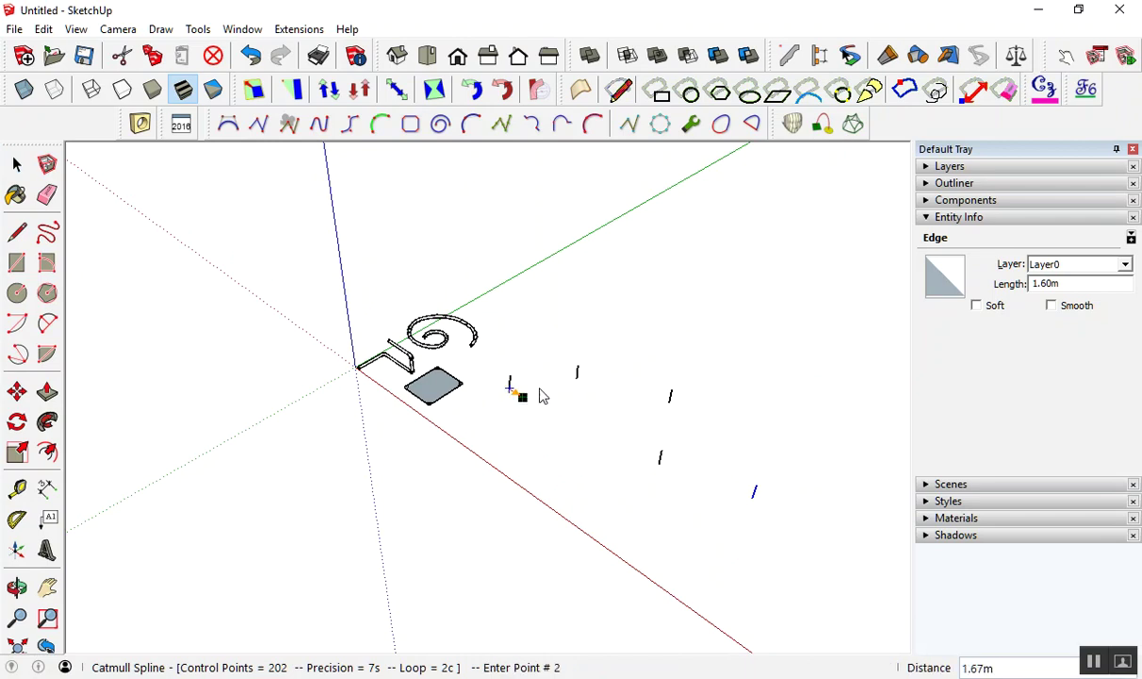
left_click(577, 378)
left_click(671, 398)
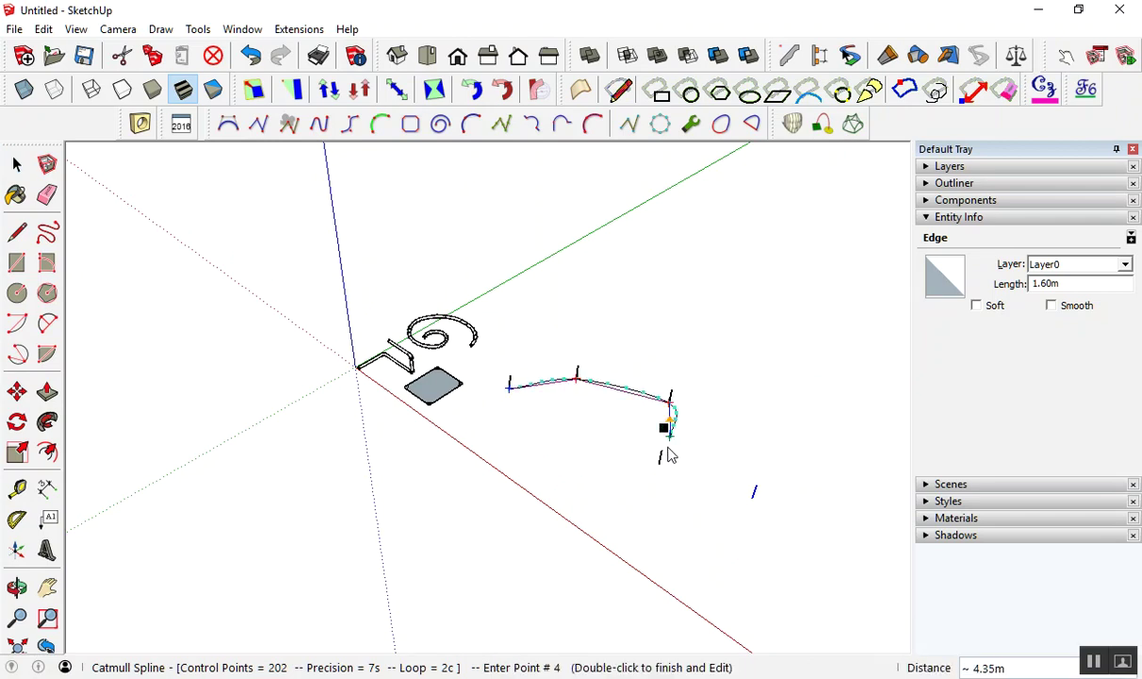
left_click(659, 459)
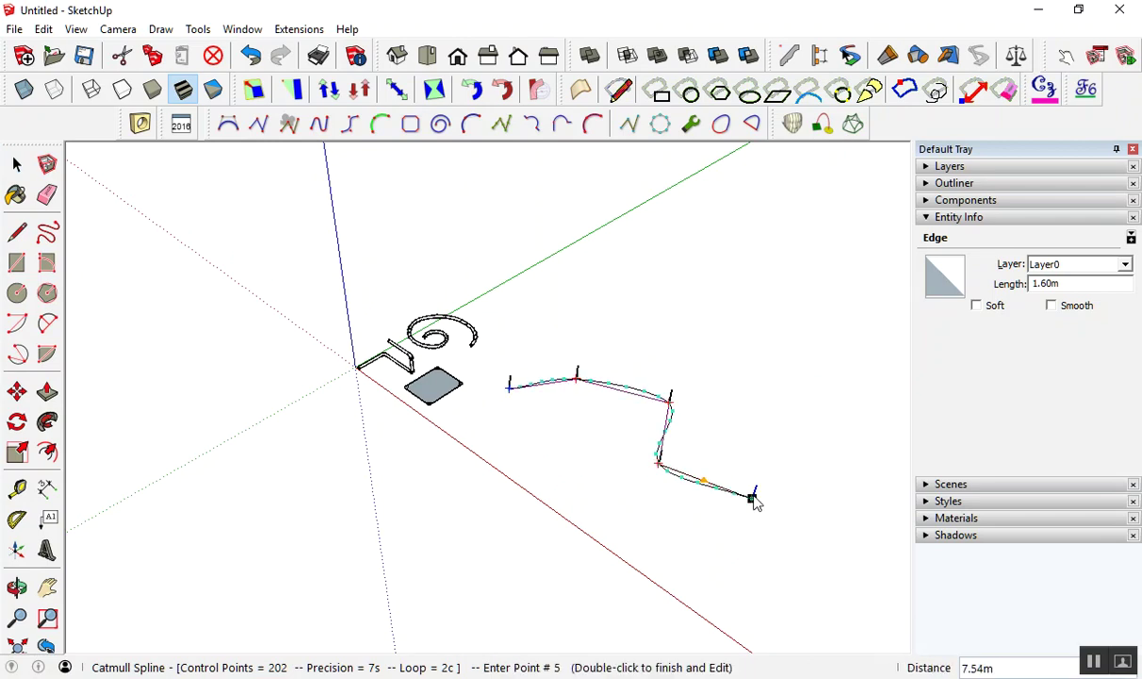
double_click(755, 492)
key("space")
mouse_move(706, 474)
middle_mouse_down()
mouse_move(740, 494)
mouse_move(717, 440)
middle_mouse_up()
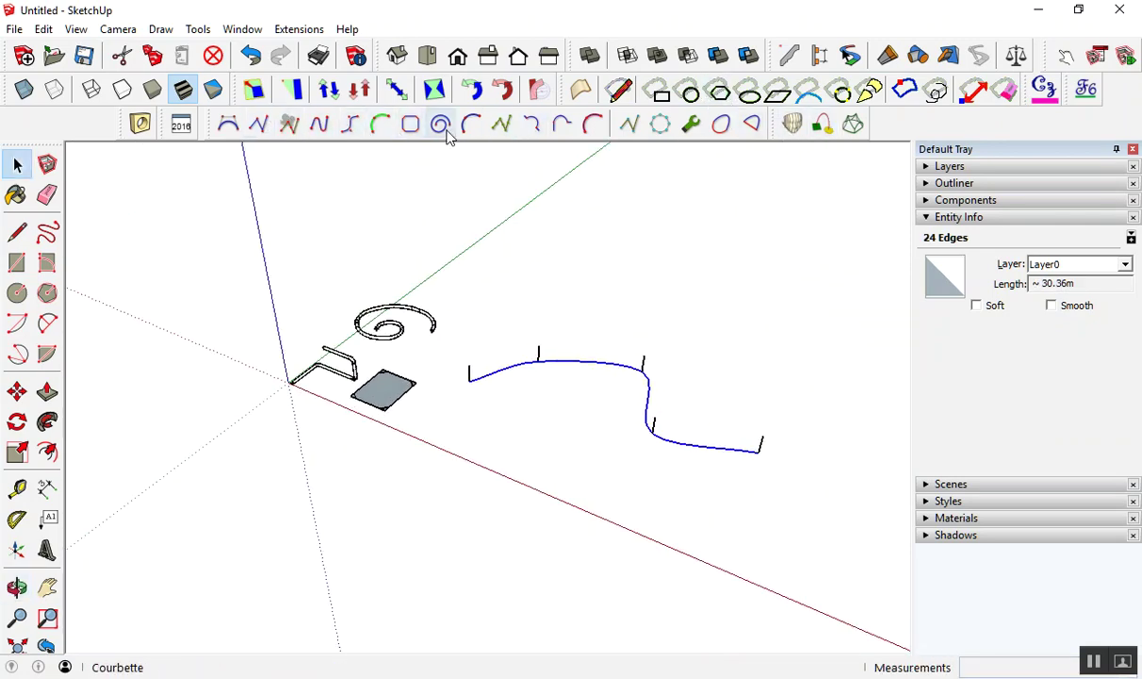
mouse_move(504, 405)
middle_mouse_down()
mouse_move(482, 398)
mouse_move(499, 318)
middle_mouse_up()
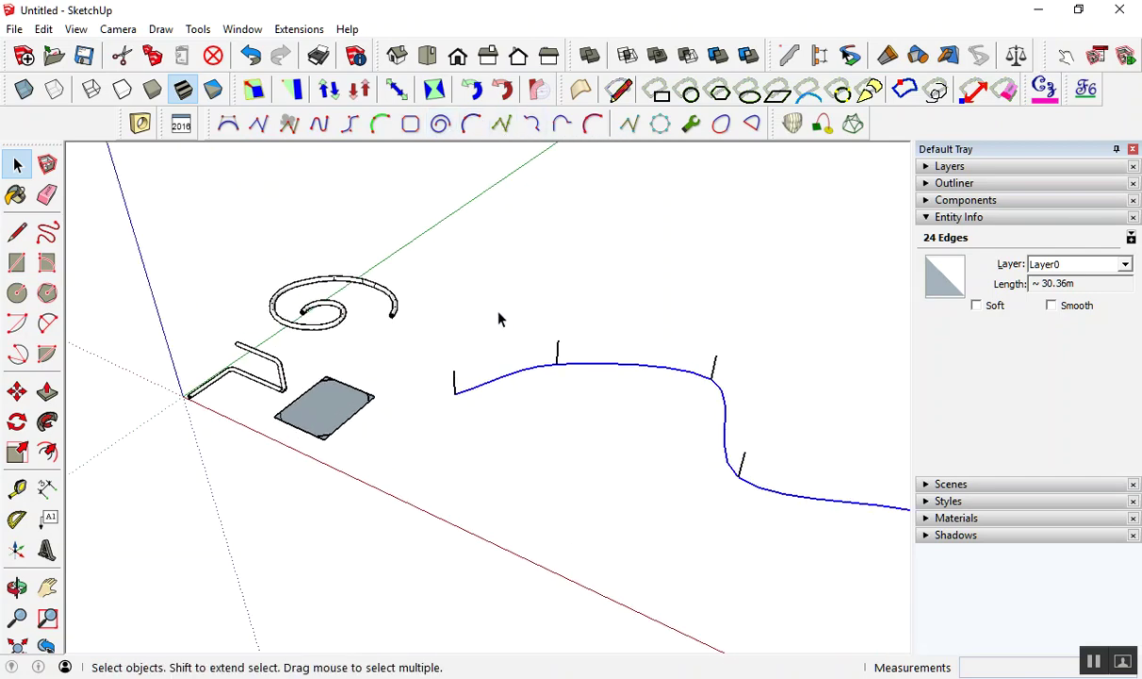